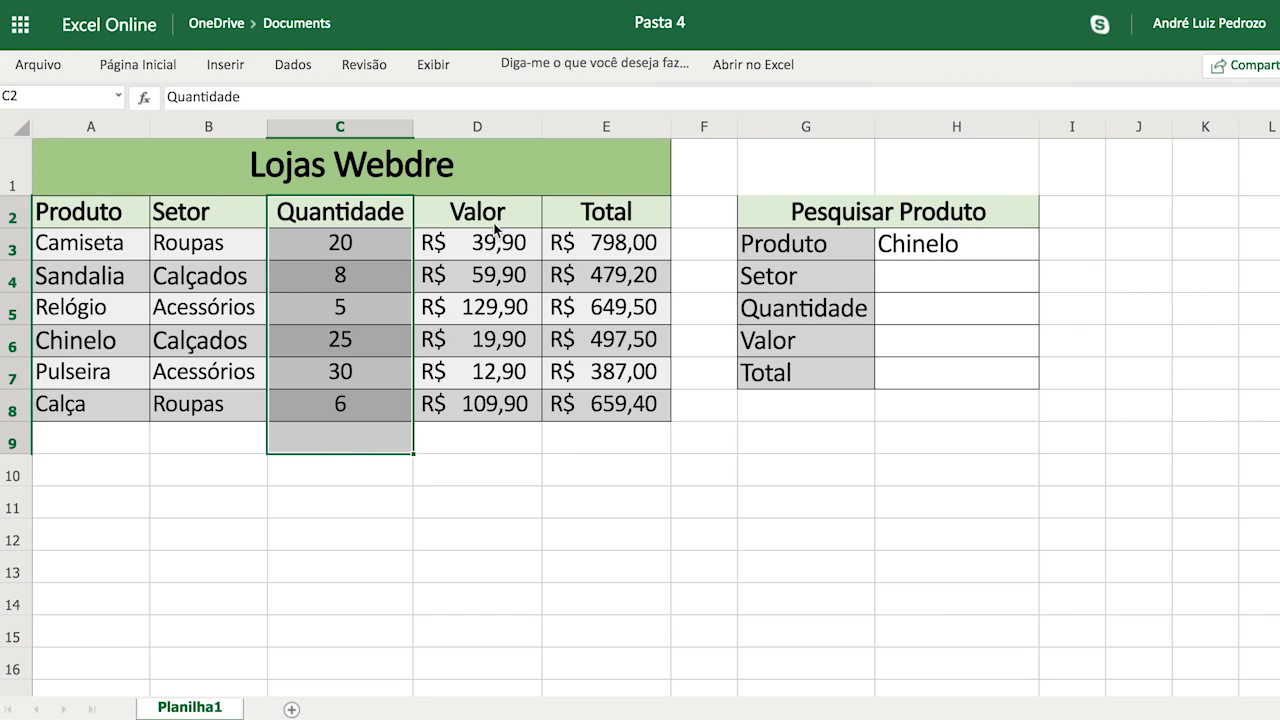
# Examine the product list's Total column and the Pesquisar Produto table, relating its Setor, Quantidade, Valor and Total fields to the list's columns
pyautogui.click(612, 210)
pyautogui.moveTo(612, 210); pyautogui.dragTo(603, 412)
pyautogui.click(781, 216)
pyautogui.moveTo(781, 216); pyautogui.dragTo(945, 383)
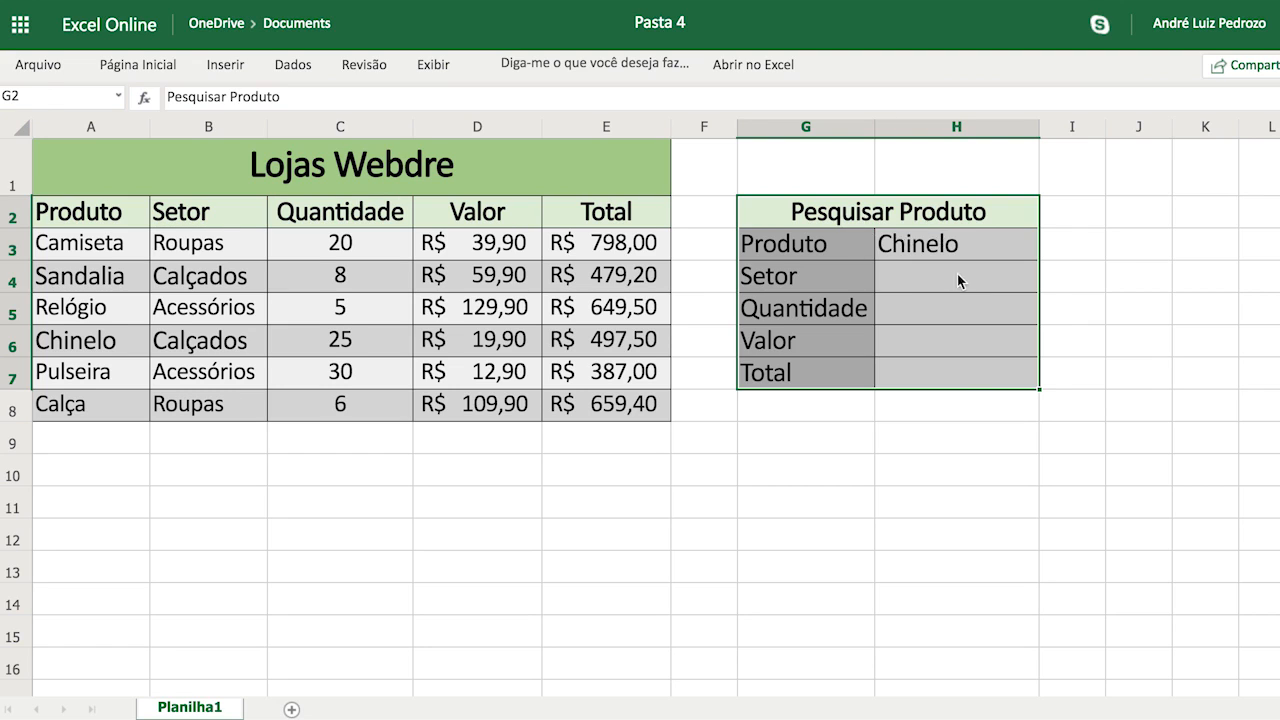
pyautogui.click(930, 283)
pyautogui.click(833, 218)
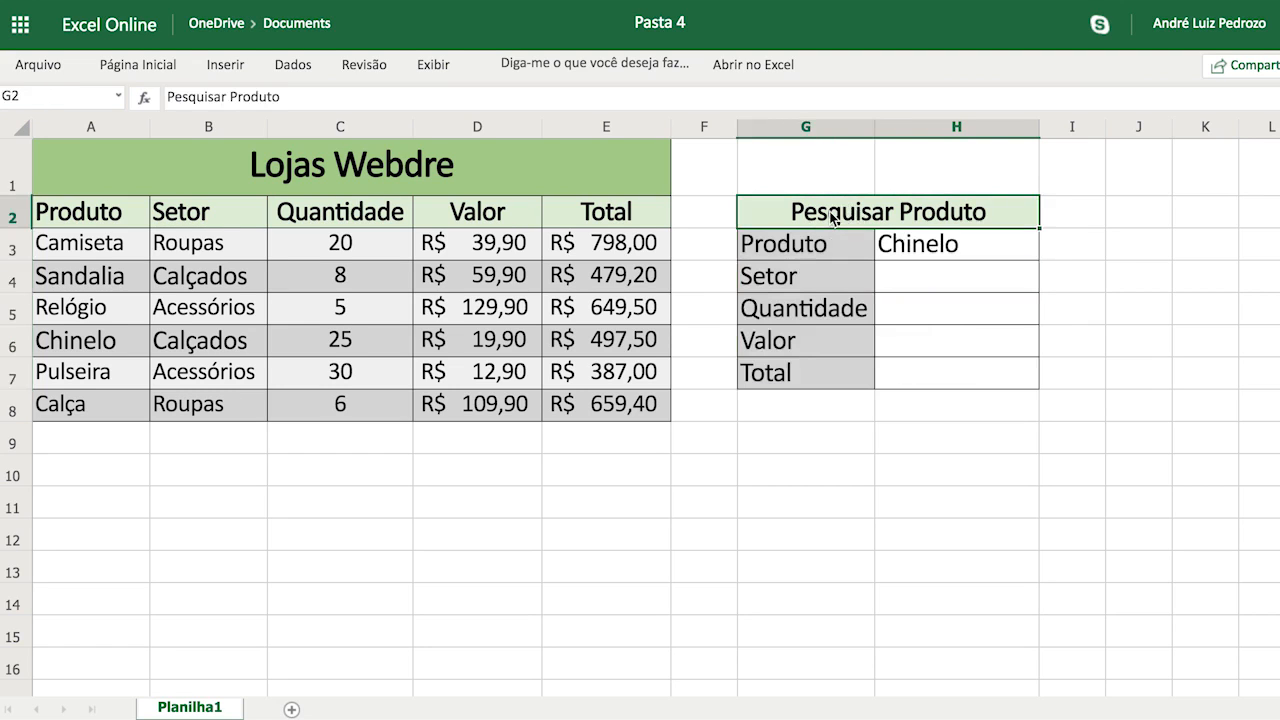
pyautogui.click(918, 250)
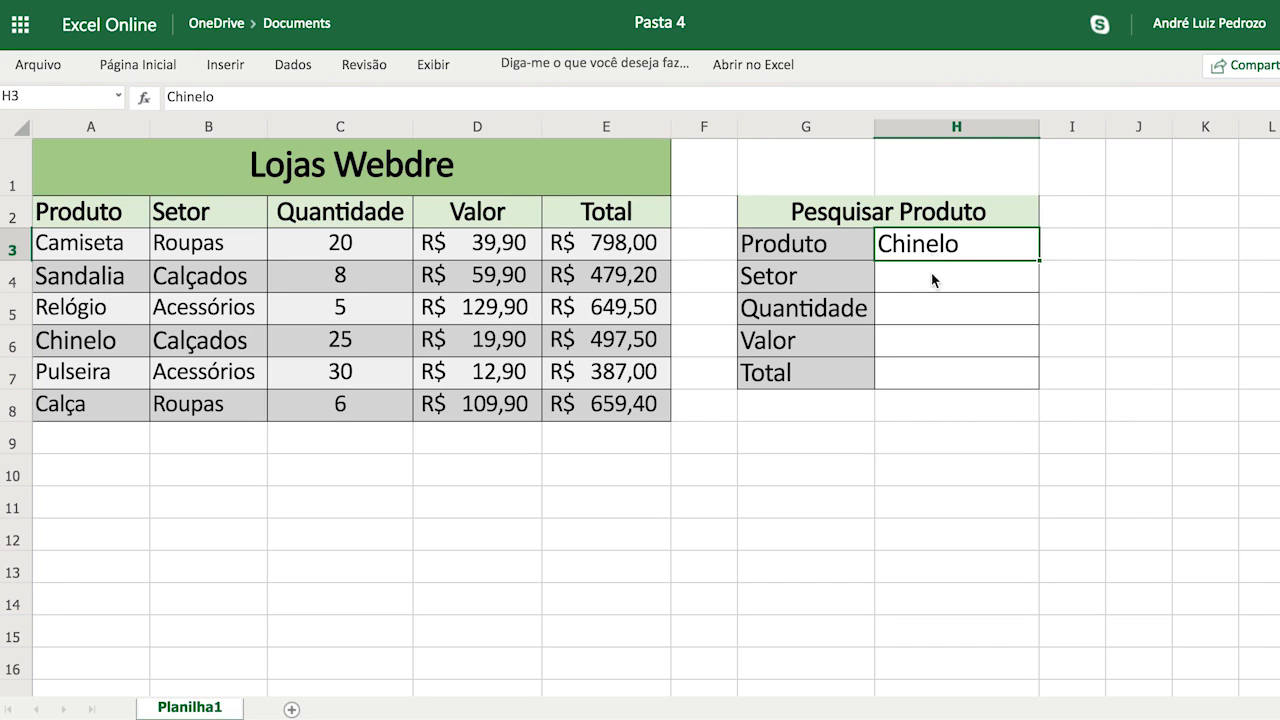
pyautogui.click(932, 276)
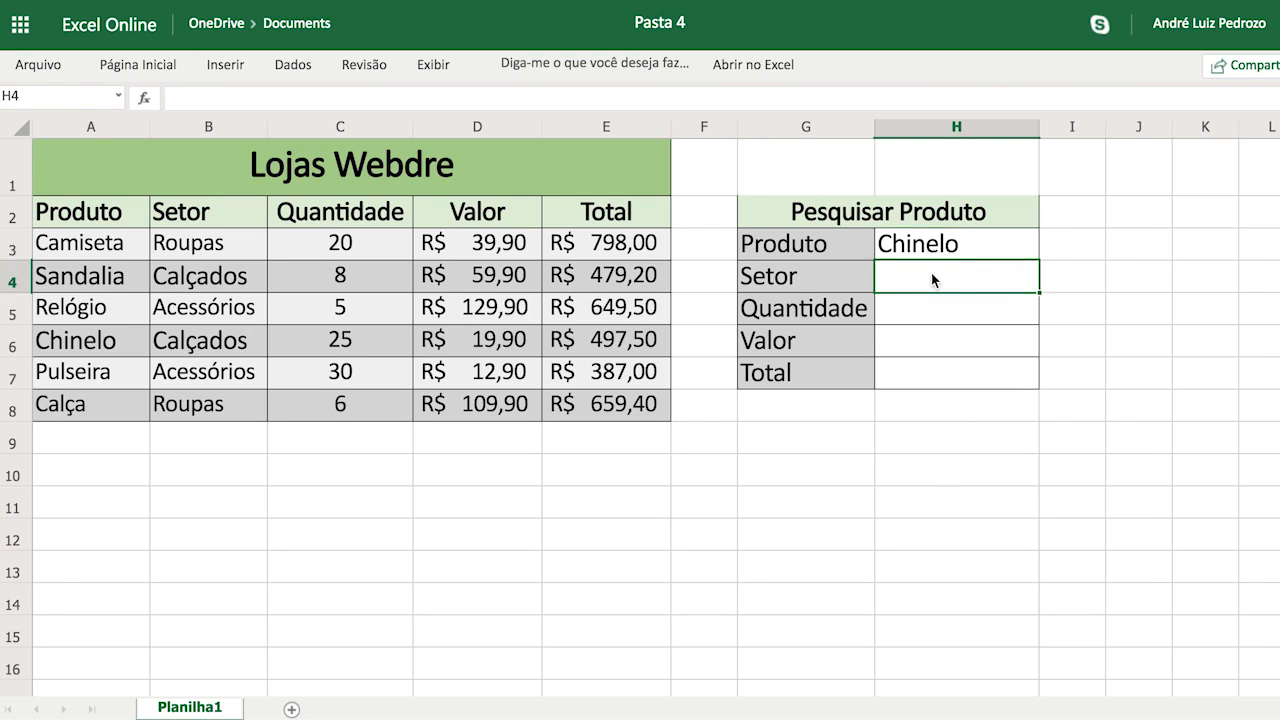
pyautogui.click(165, 320)
pyautogui.click(174, 340)
pyautogui.moveTo(843, 312); pyautogui.dragTo(940, 305)
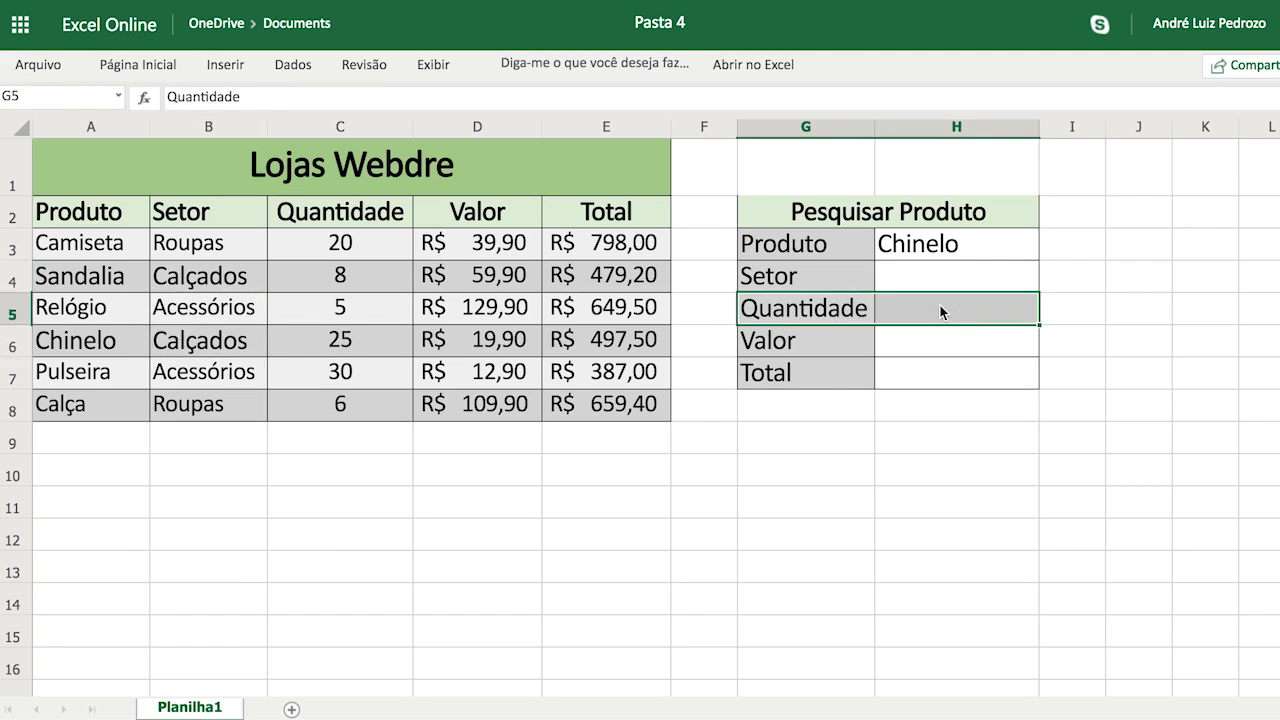
pyautogui.click(315, 350)
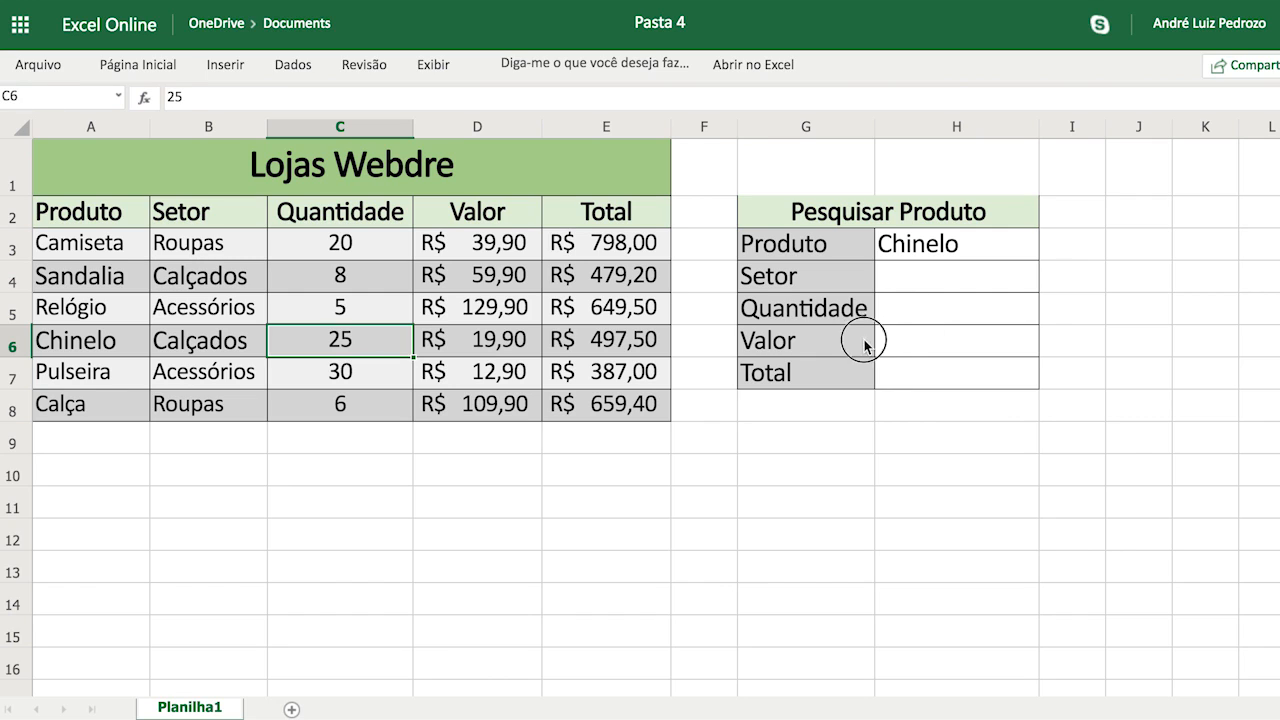
pyautogui.moveTo(862, 338); pyautogui.dragTo(1002, 346)
pyautogui.moveTo(837, 377); pyautogui.dragTo(914, 380)
pyautogui.click(922, 315)
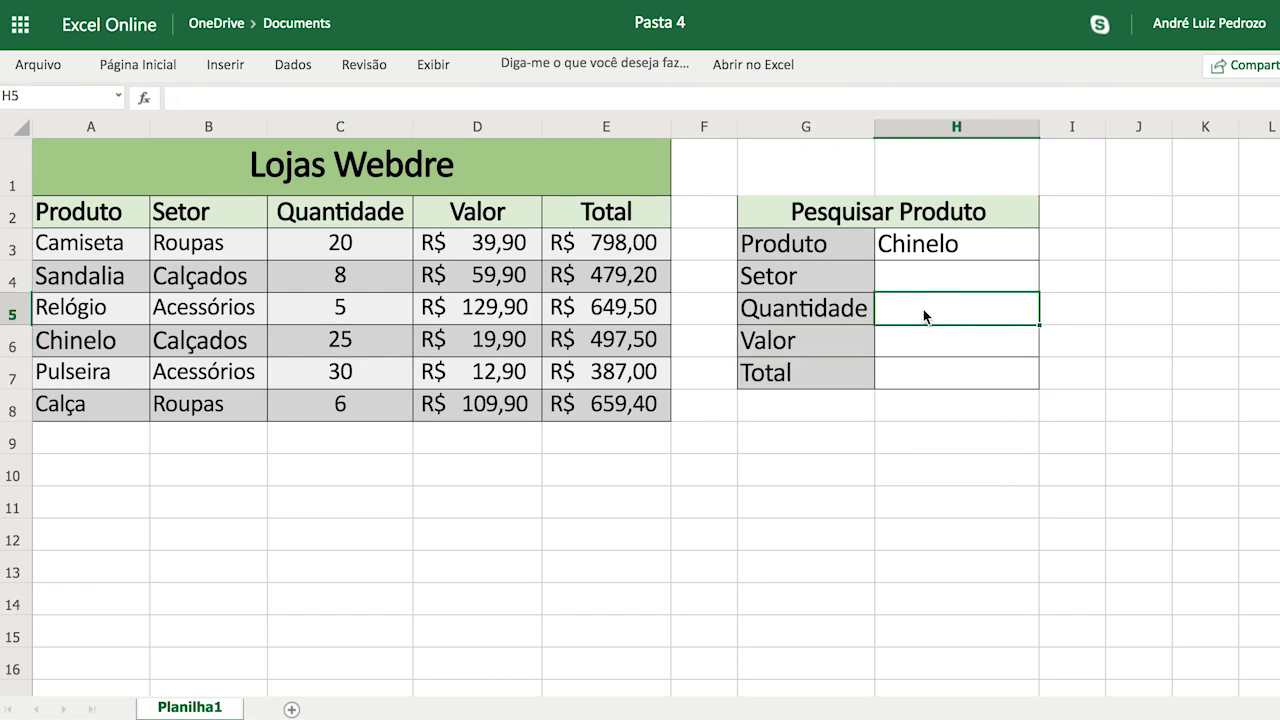
pyautogui.click(926, 350)
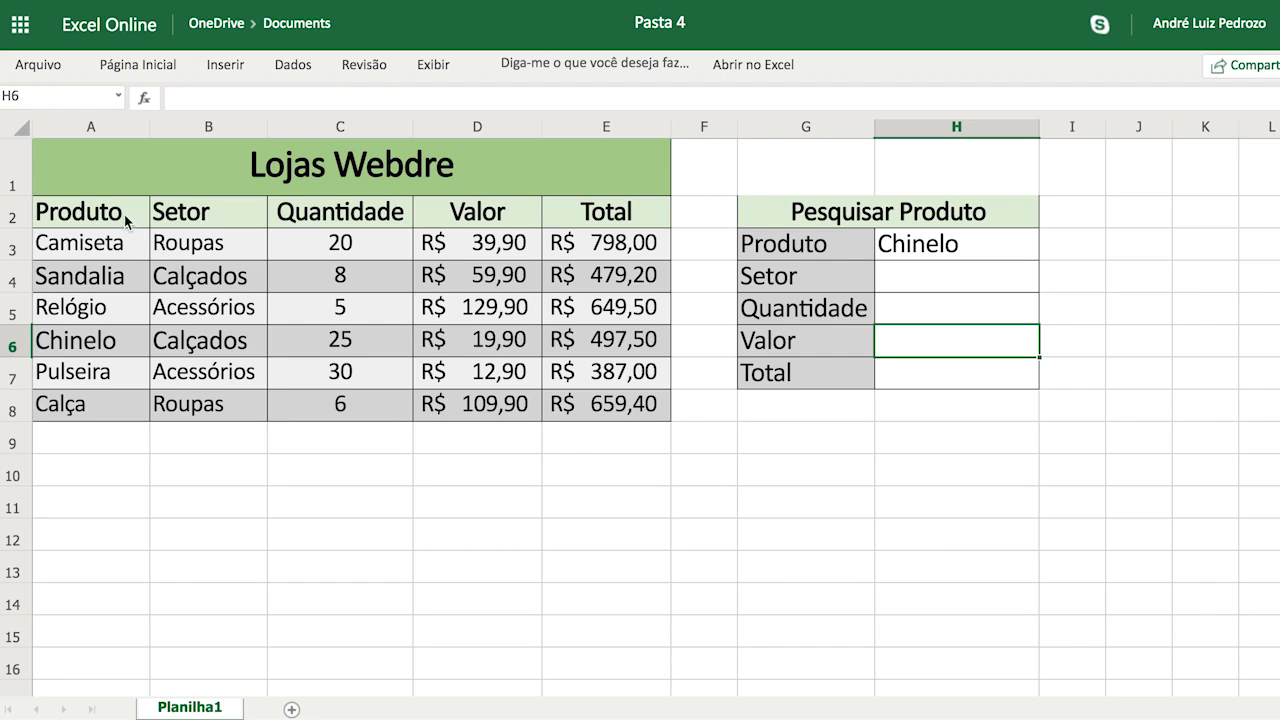
# Examine the product list's range A2:E8 and the vertical layout of its Produto column, comparing it with horizontal ranges below the table
pyautogui.moveTo(128, 218)
pyautogui.mouseDown()
pyautogui.moveTo(677, 320)
pyautogui.moveTo(618, 398)
pyautogui.mouseUp()
pyautogui.click(535, 436)
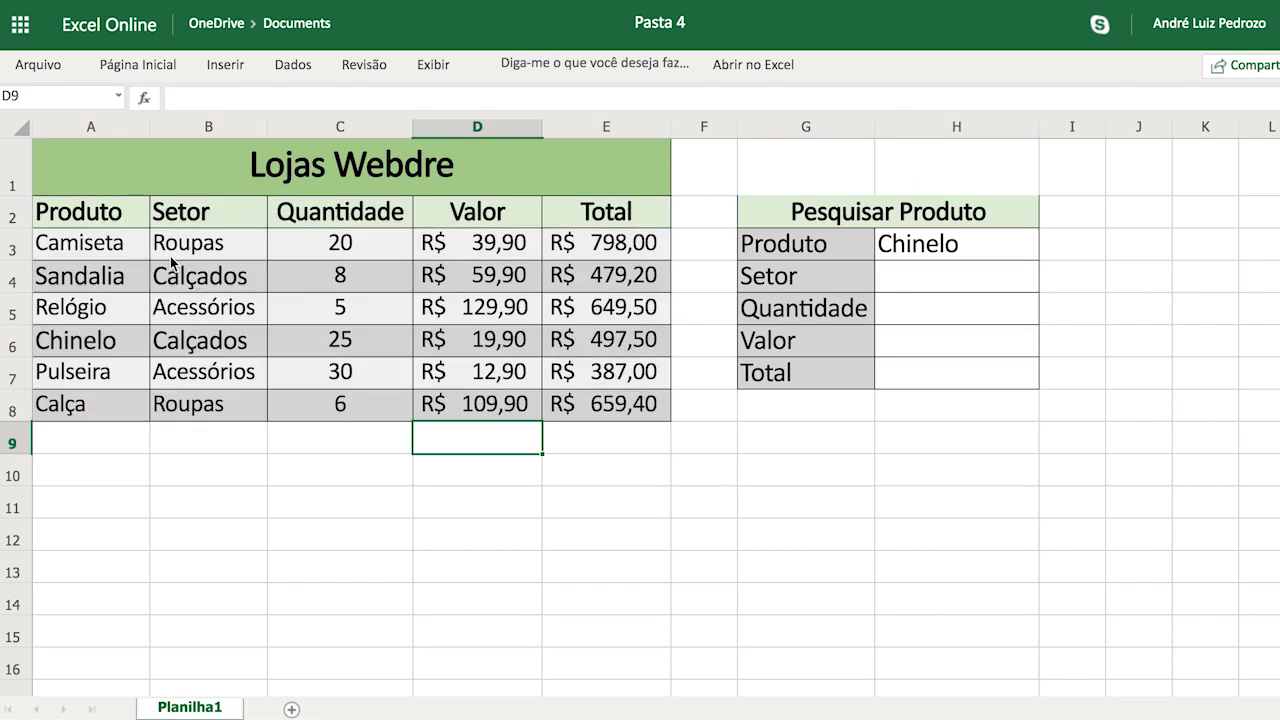
pyautogui.moveTo(113, 215); pyautogui.dragTo(80, 345)
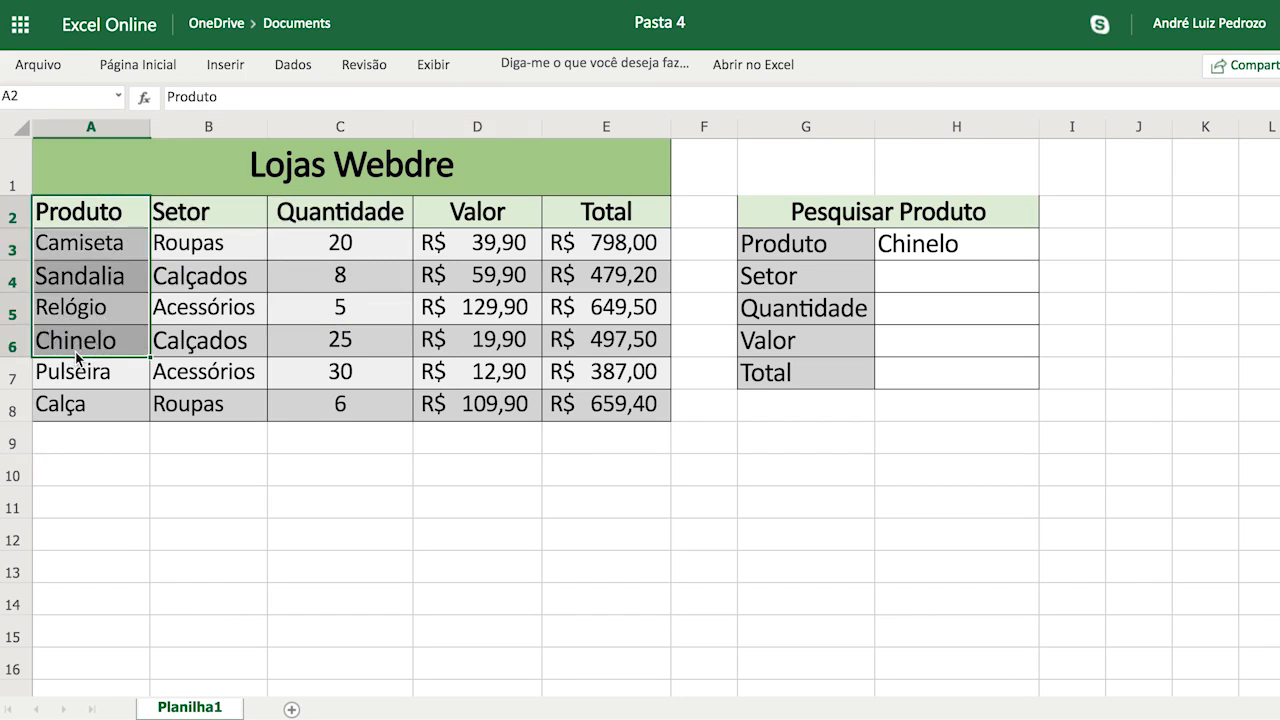
pyautogui.click(85, 413)
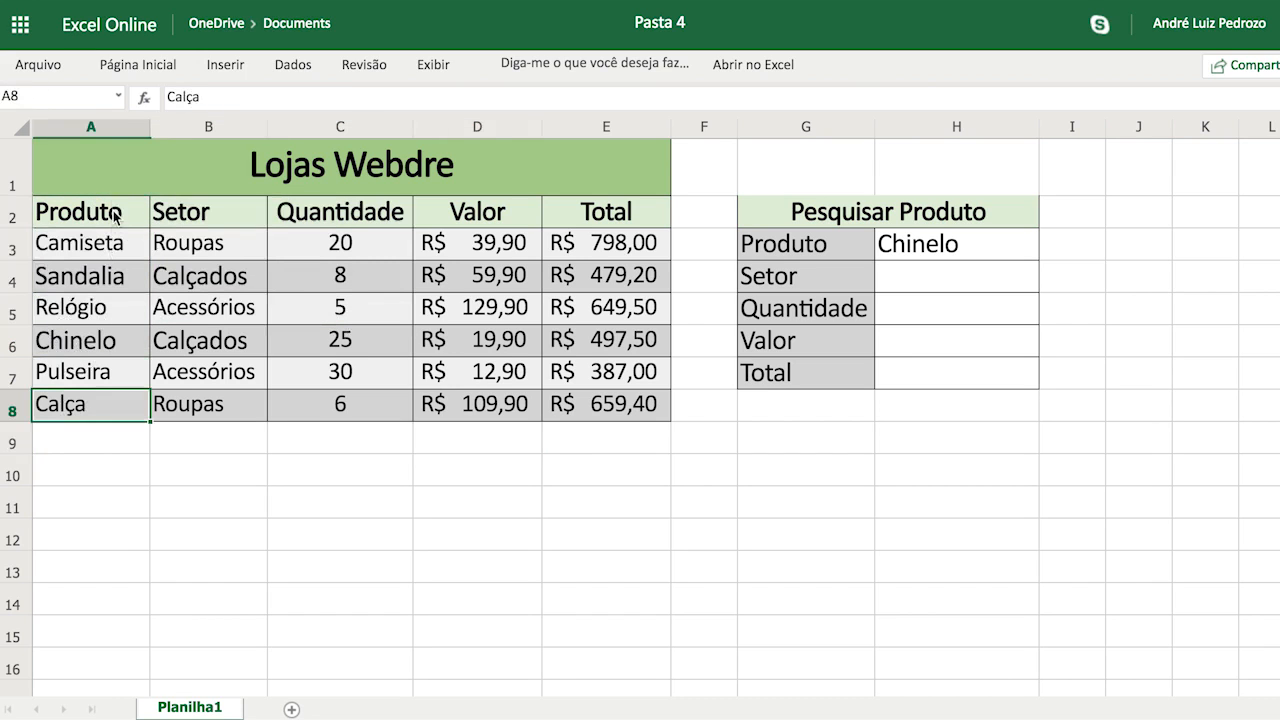
pyautogui.moveTo(113, 215); pyautogui.dragTo(124, 498)
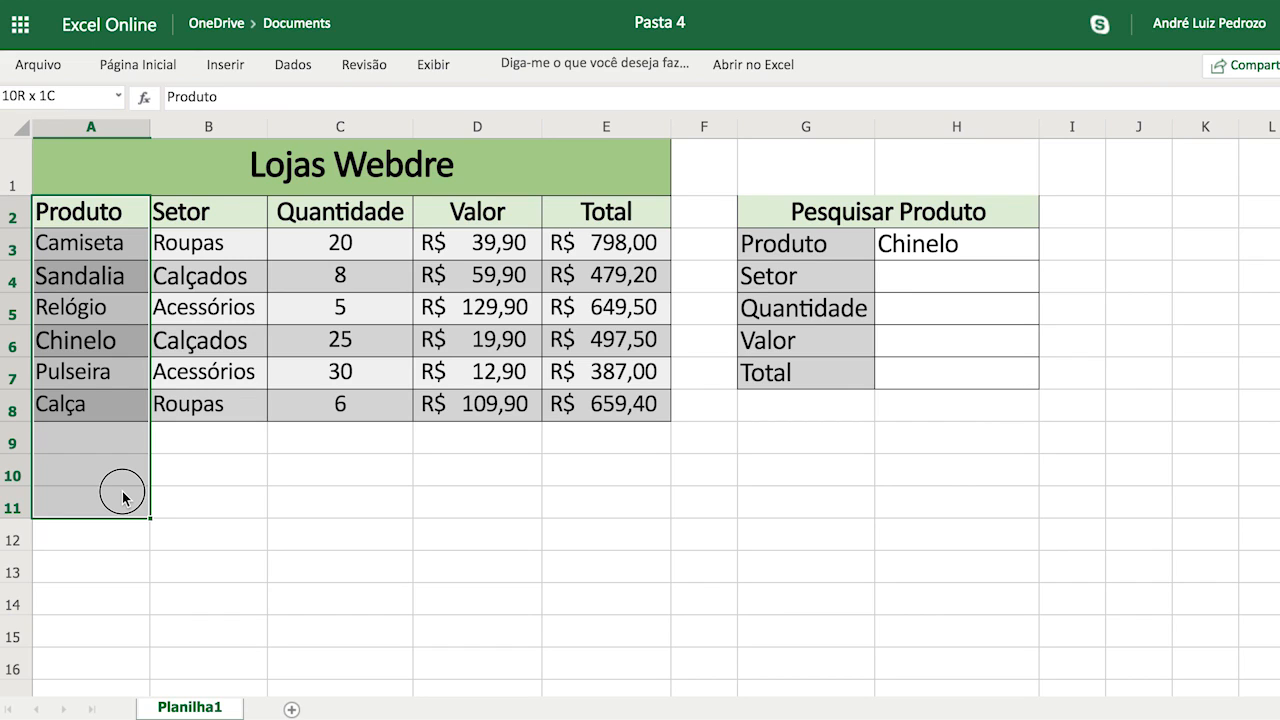
pyautogui.moveTo(123, 497); pyautogui.dragTo(123, 494)
pyautogui.click(285, 470)
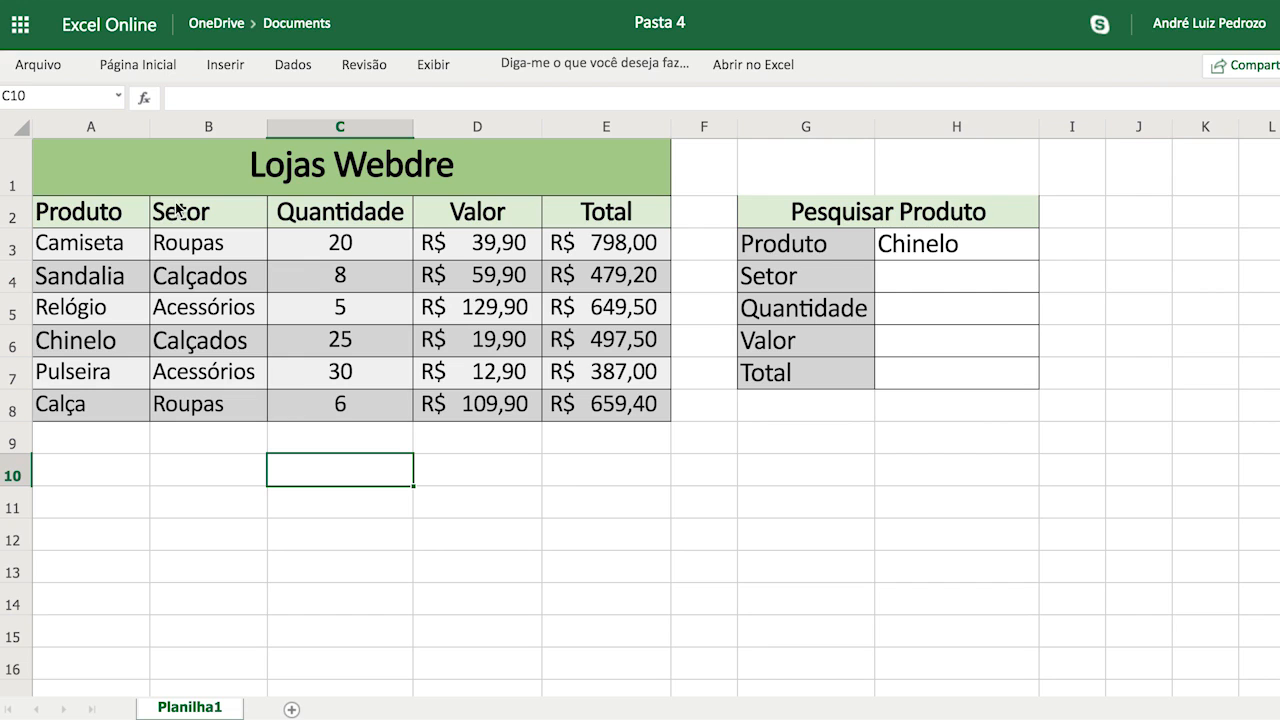
pyautogui.moveTo(300, 436); pyautogui.dragTo(770, 452)
pyautogui.click(355, 443)
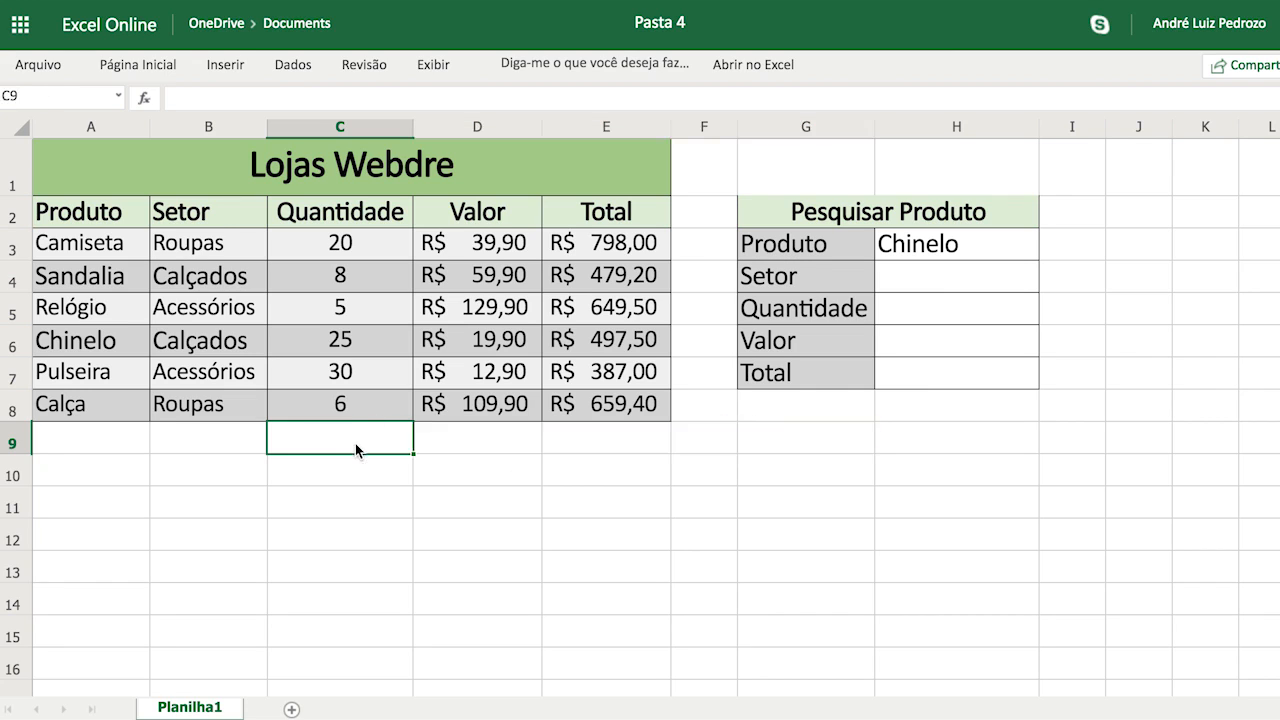
pyautogui.moveTo(355, 443); pyautogui.dragTo(590, 443)
pyautogui.moveTo(346, 474); pyautogui.dragTo(796, 476)
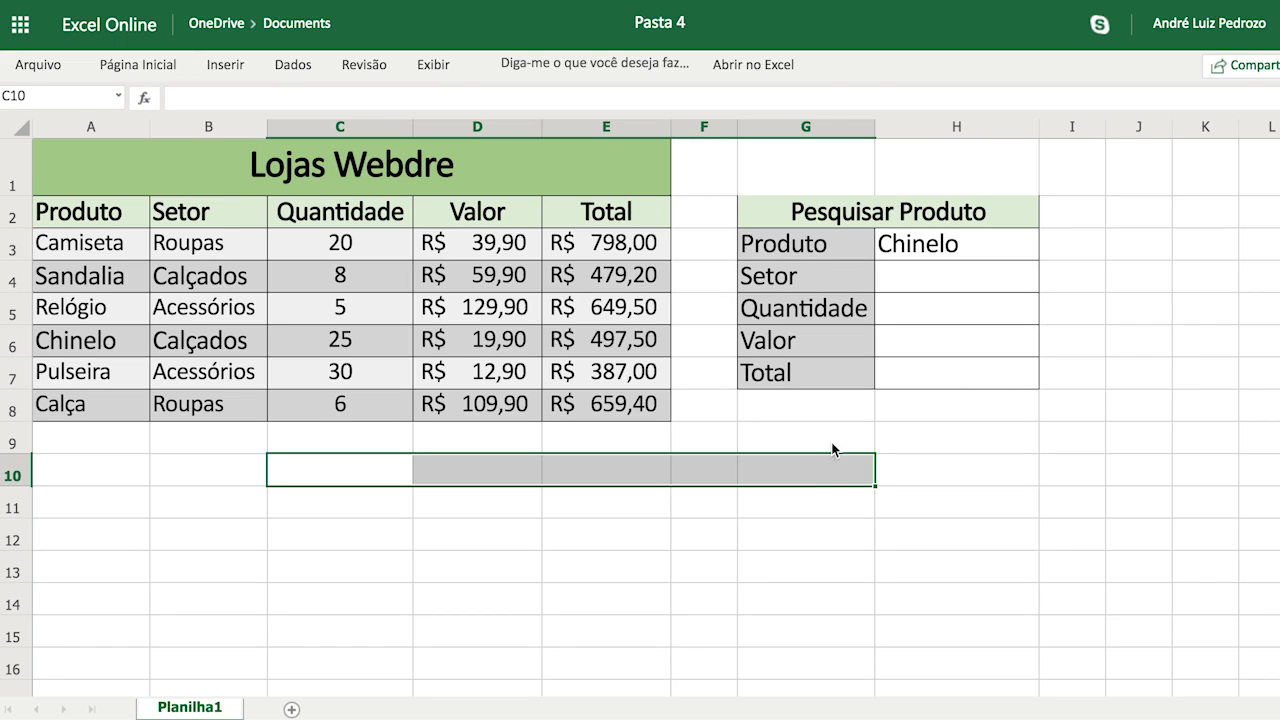
# Start a PROCV formula in H4 for the Setor field, with H3 as the lookup value
pyautogui.click(923, 279)
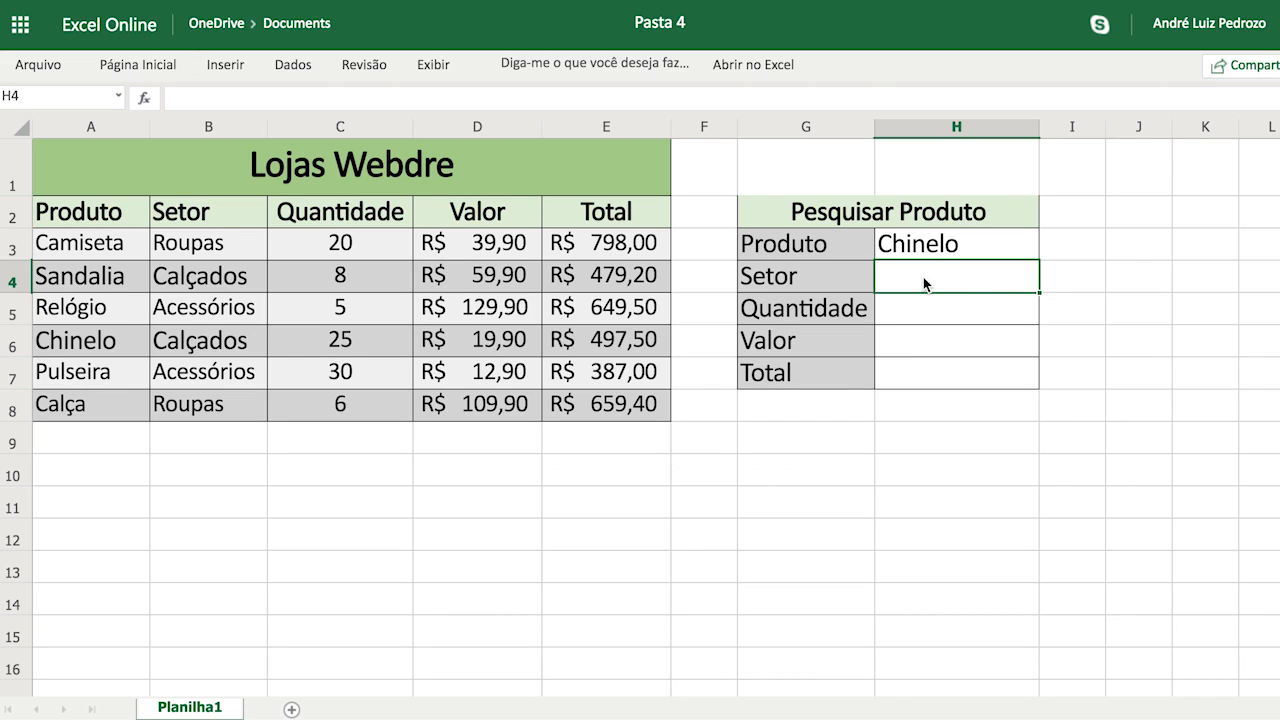
pyautogui.write('=p')
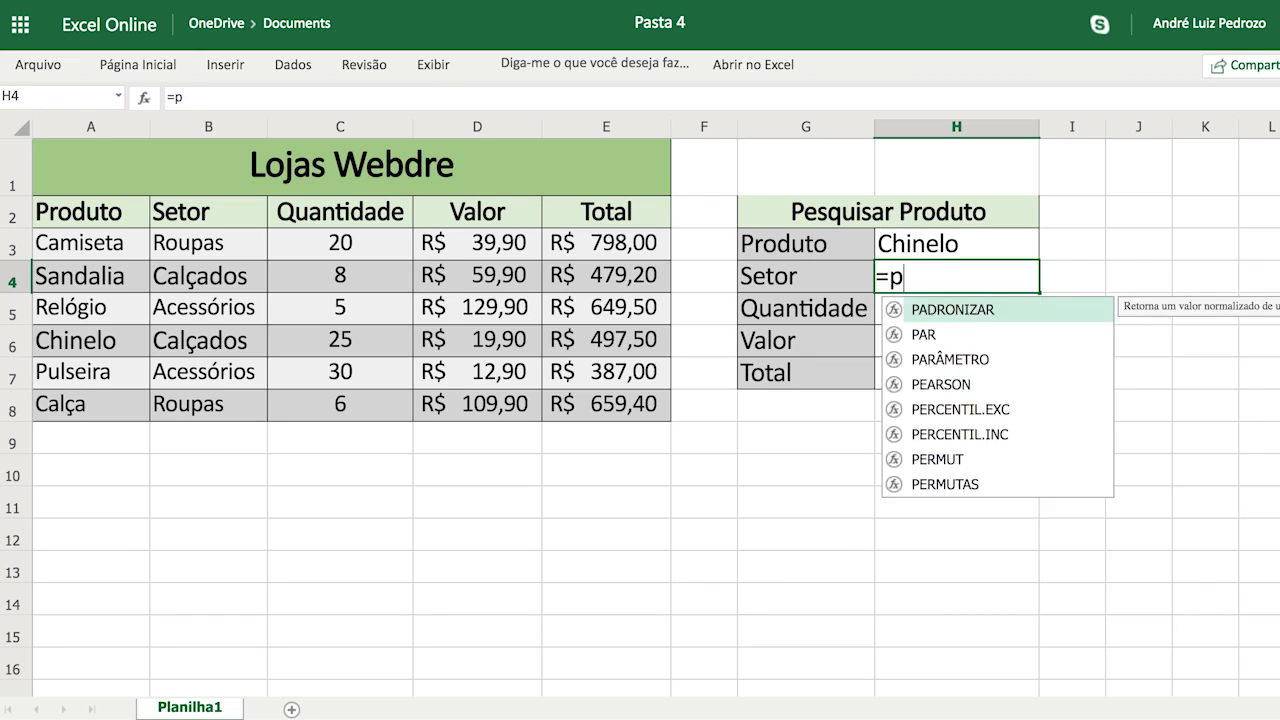
pyautogui.write('rocv')
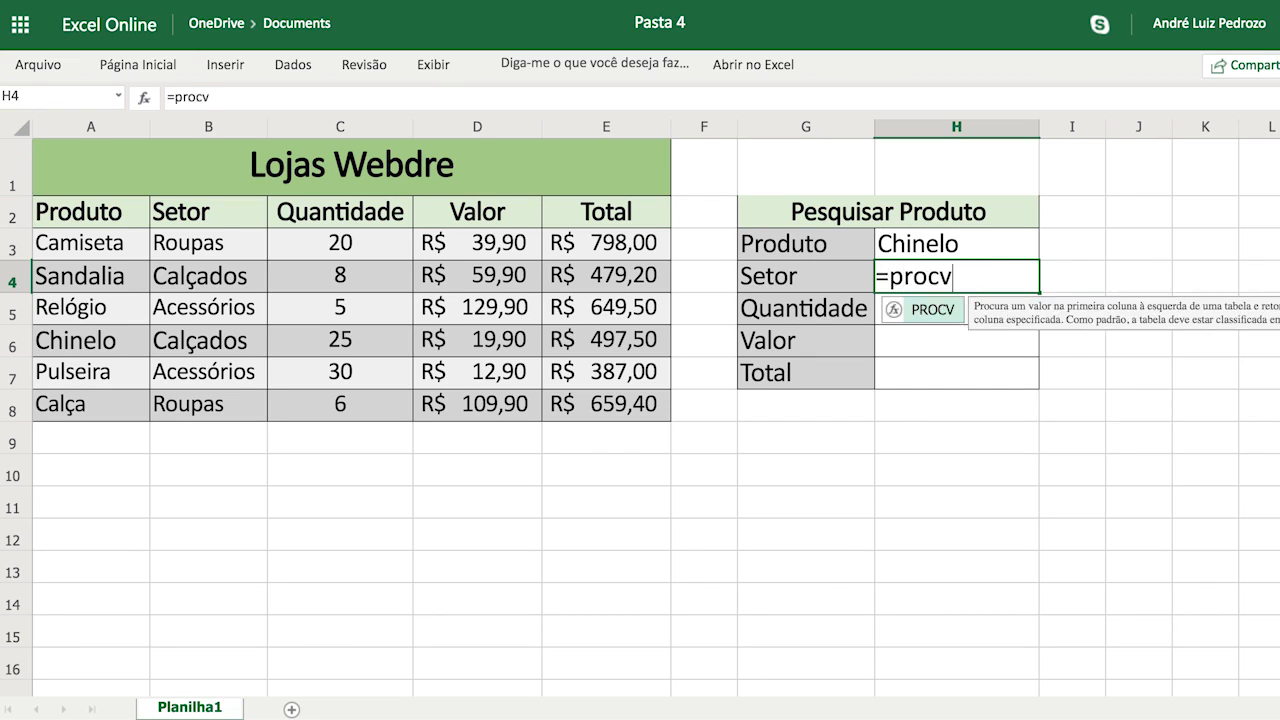
pyautogui.write('(')
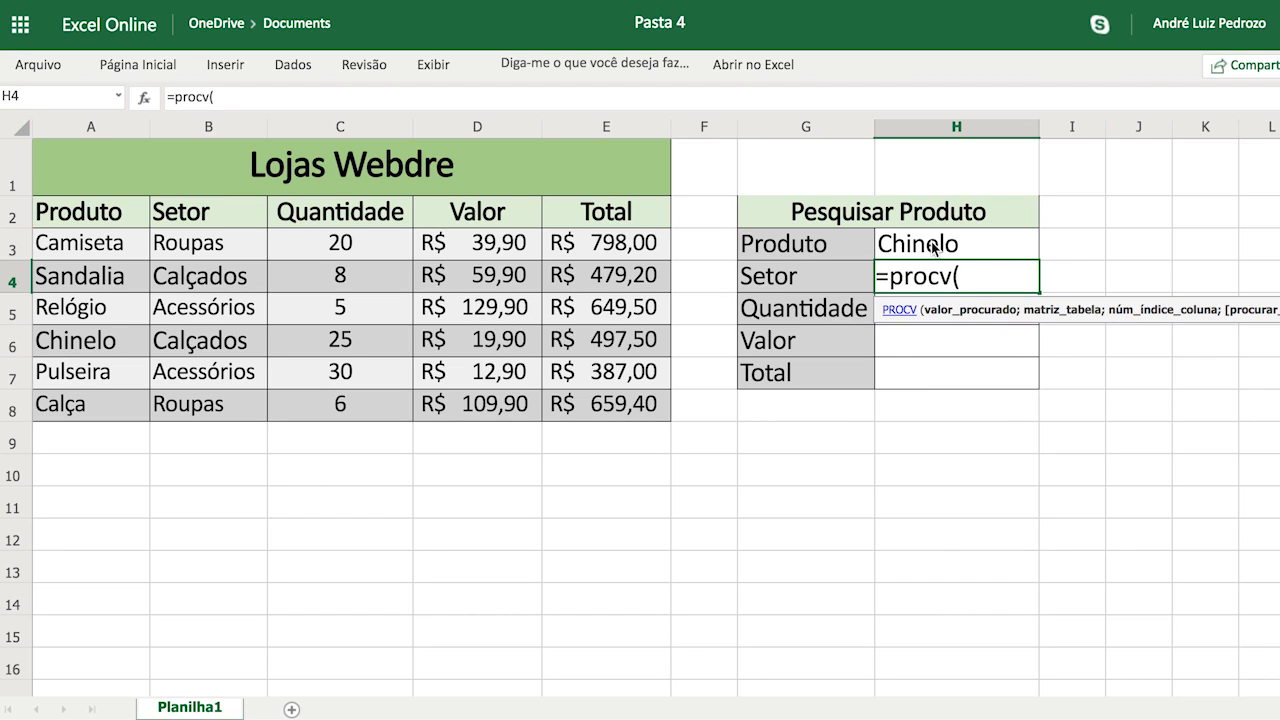
pyautogui.click(934, 248)
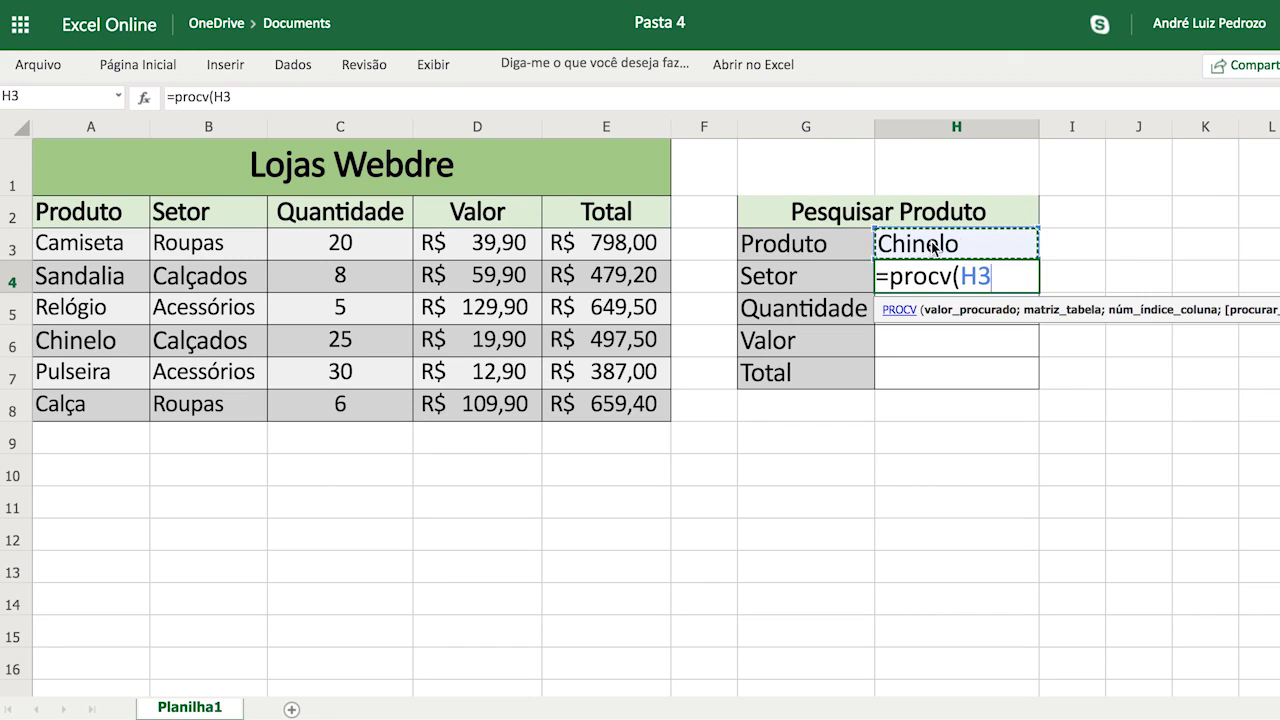
pyautogui.moveTo(990, 276); pyautogui.dragTo(966, 277)
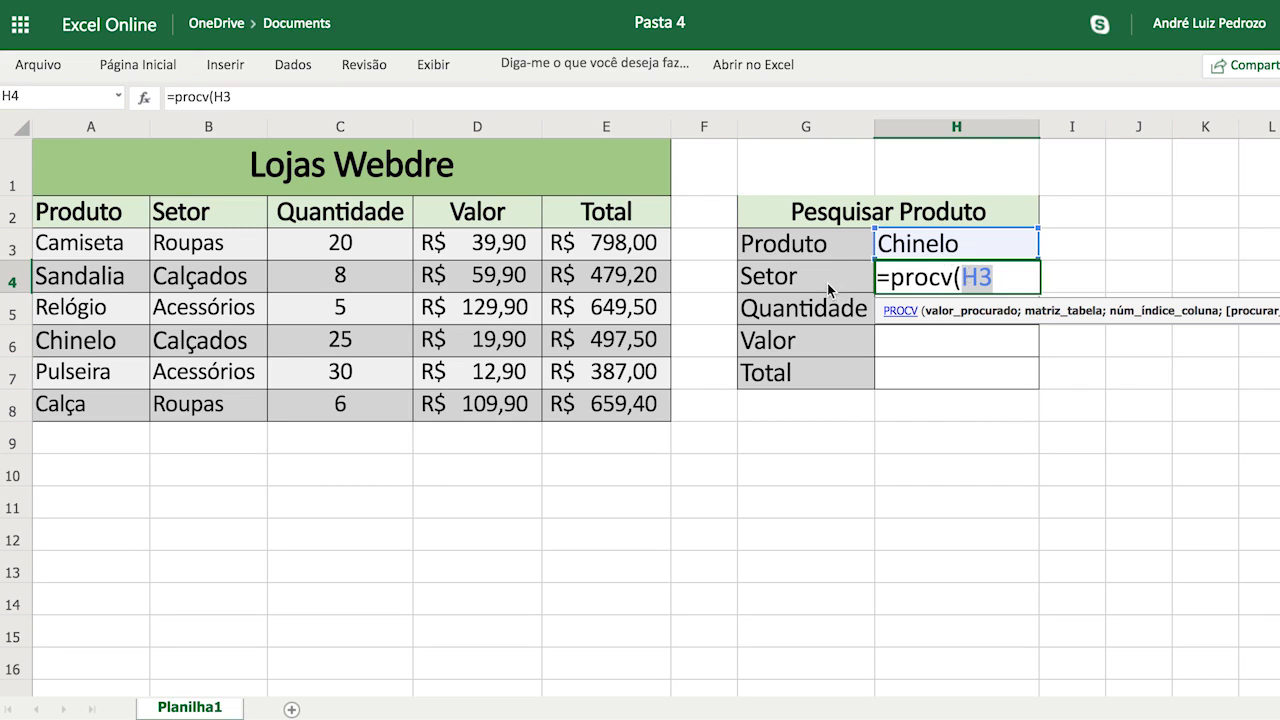
pyautogui.click(1012, 288)
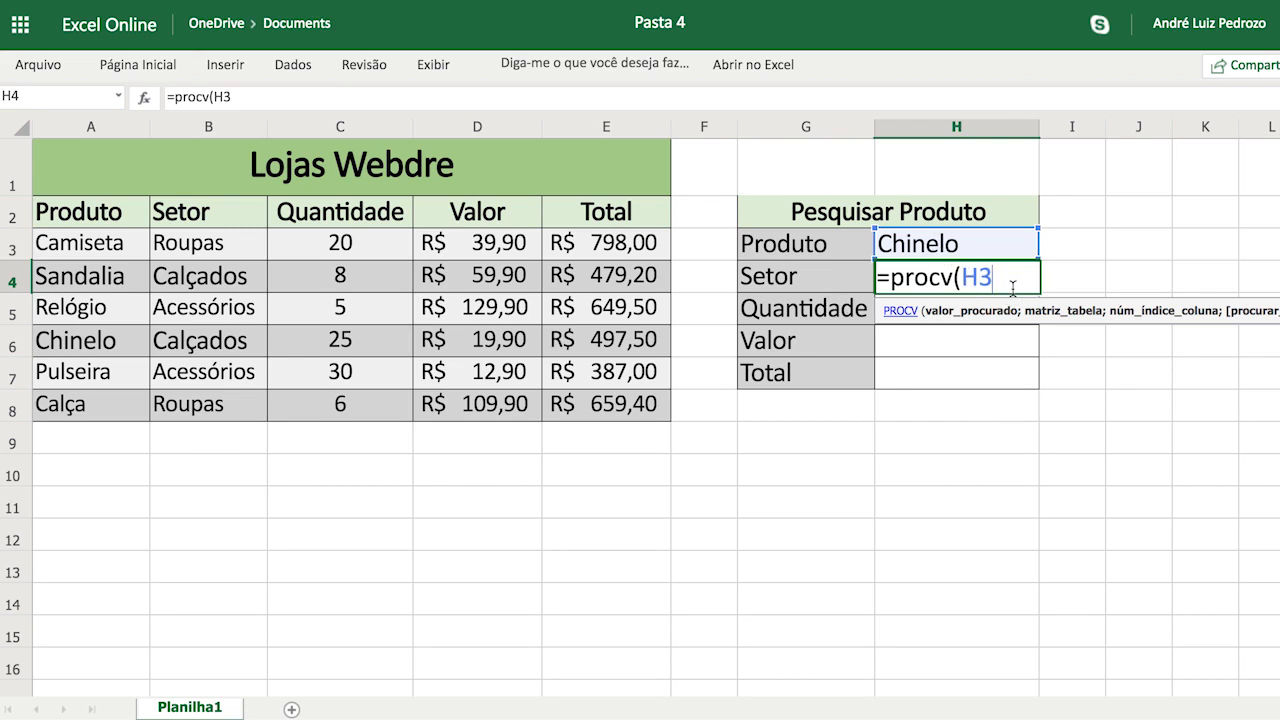
pyautogui.write(';')
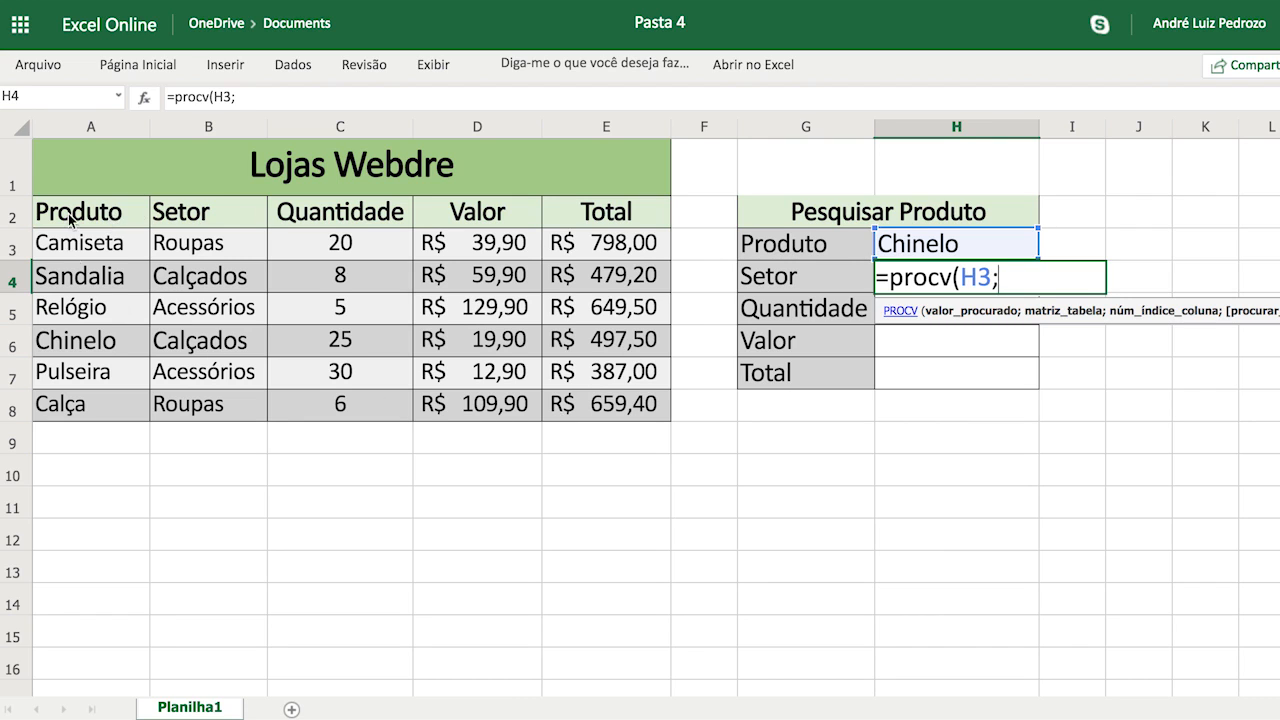
# Add the product list range A2:E8 as the PROCV table array and 2 as the column index
pyautogui.moveTo(50, 212); pyautogui.dragTo(640, 415)
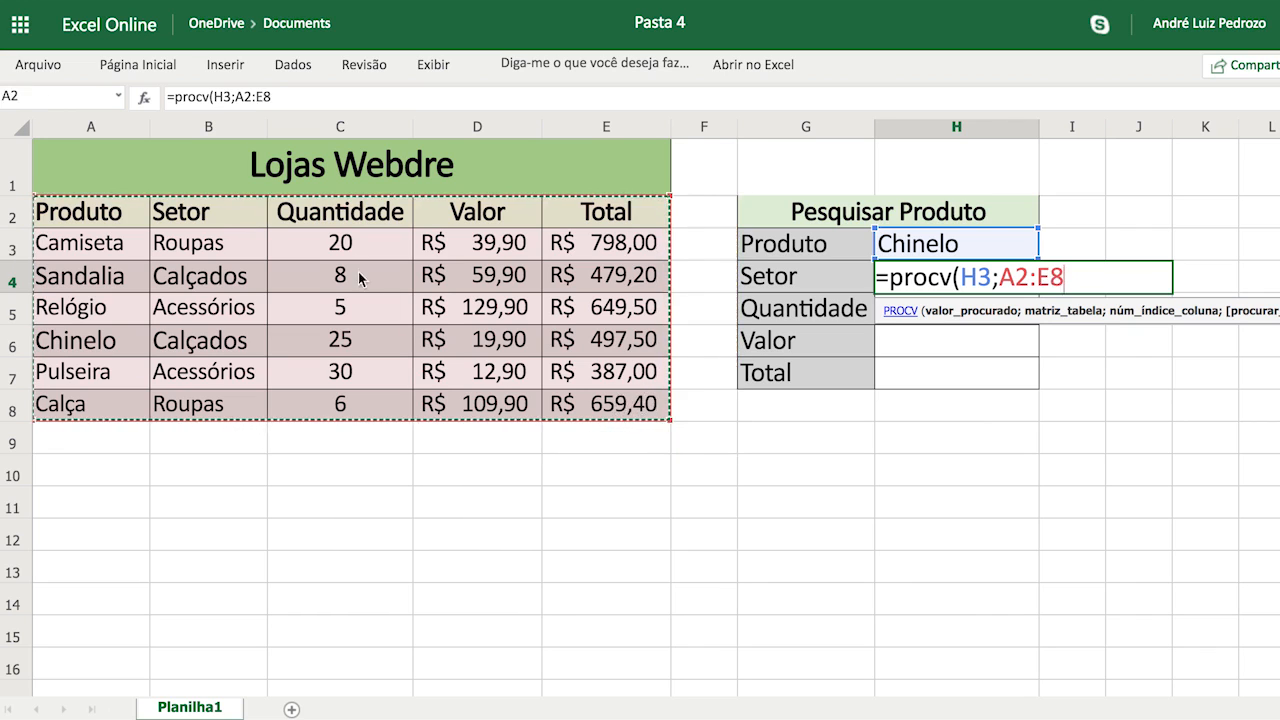
pyautogui.moveTo(86, 210); pyautogui.dragTo(616, 415)
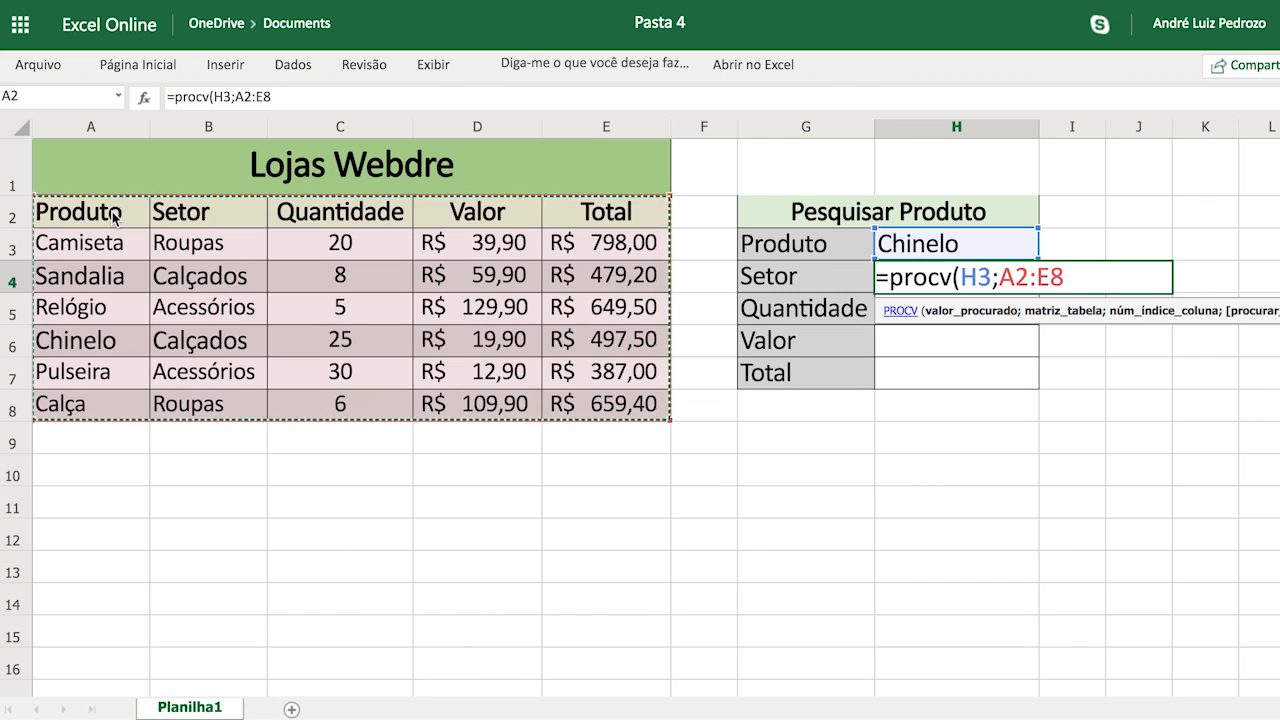
pyautogui.write(';')
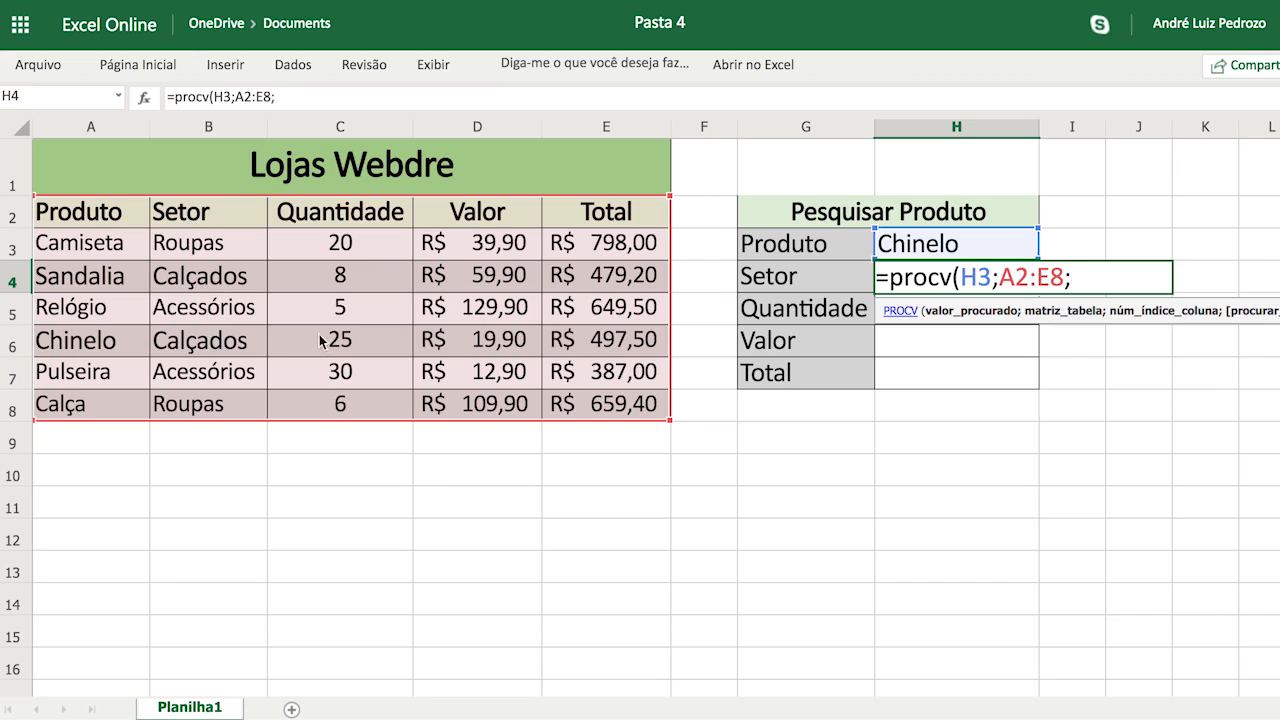
pyautogui.write('2')
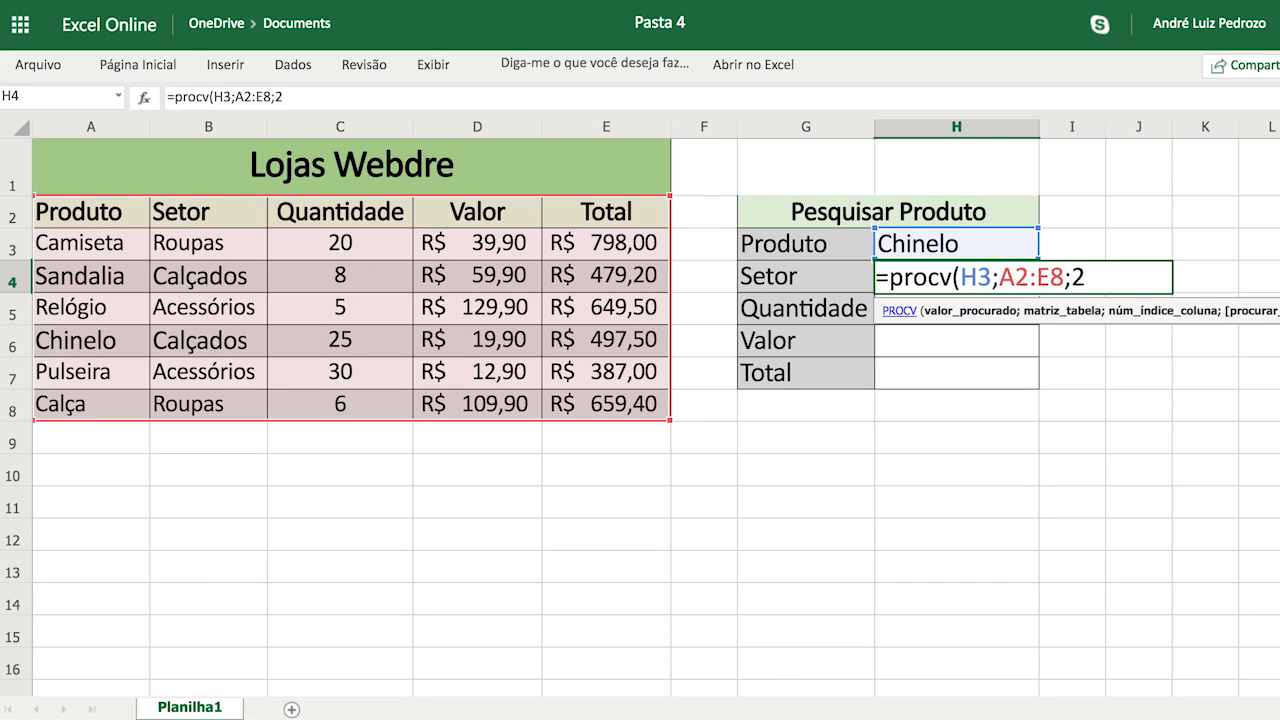
# Try VERDADEIRO and 1 as the fourth PROCV argument in H4, removing both along with the separator
pyautogui.write(';')
pyautogui.write('verd')
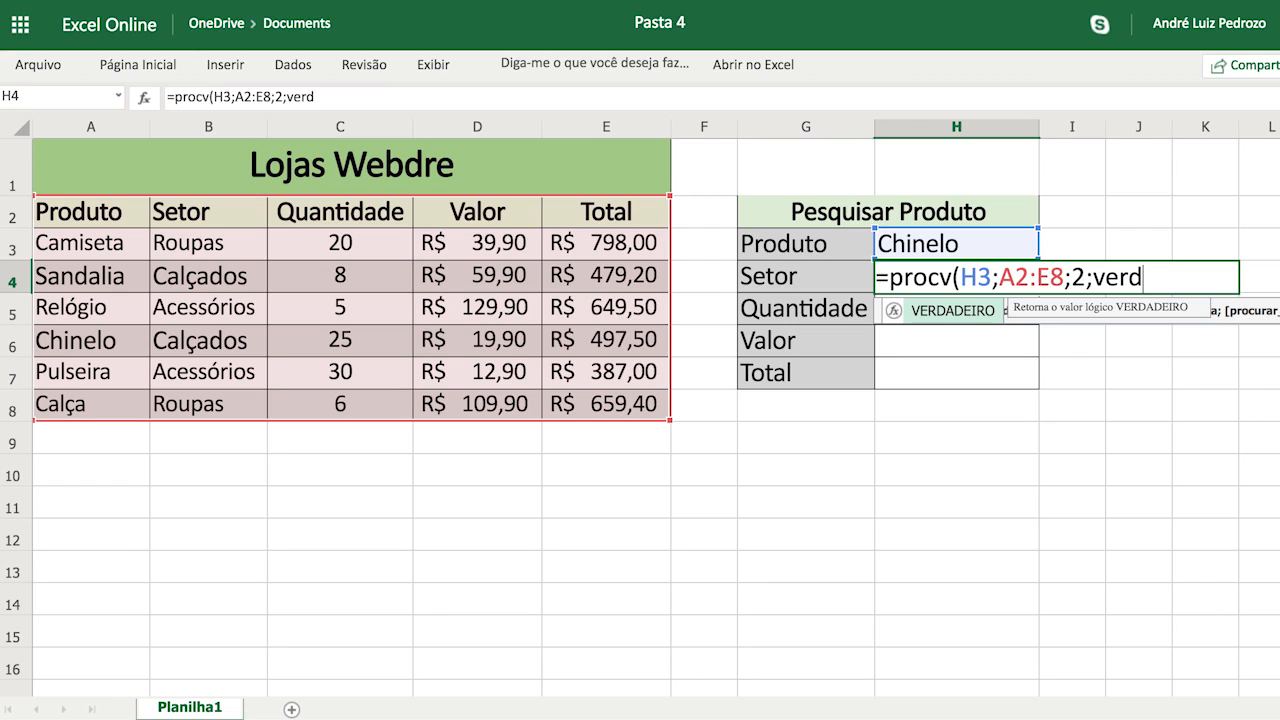
pyautogui.write('adeiro')
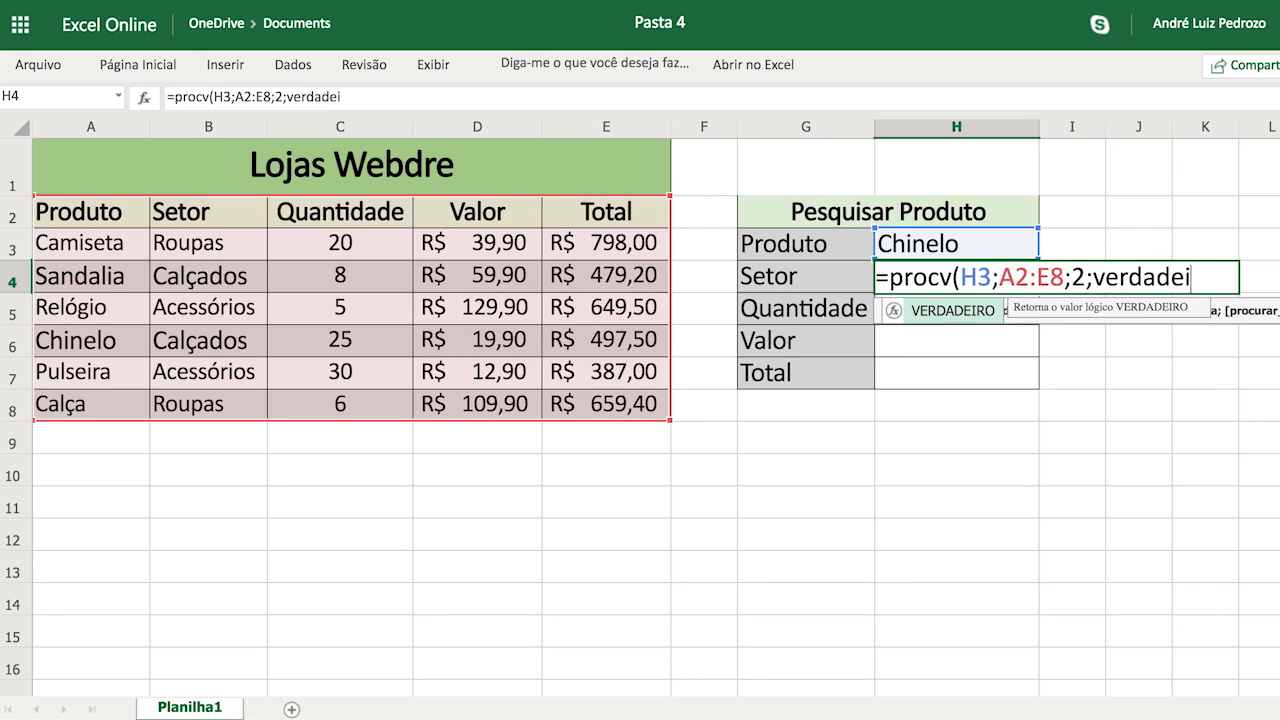
pyautogui.press('BackSpace')
pyautogui.press('BackSpace')
pyautogui.press('BackSpace')
pyautogui.press('BackSpace')
pyautogui.press('BackSpace')
pyautogui.press('BackSpace')
pyautogui.press('BackSpace')
pyautogui.press('BackSpace')
pyautogui.press('BackSpace')
pyautogui.press('BackSpace')
pyautogui.write('1')
pyautogui.press('BackSpace')
pyautogui.press('BackSpace')
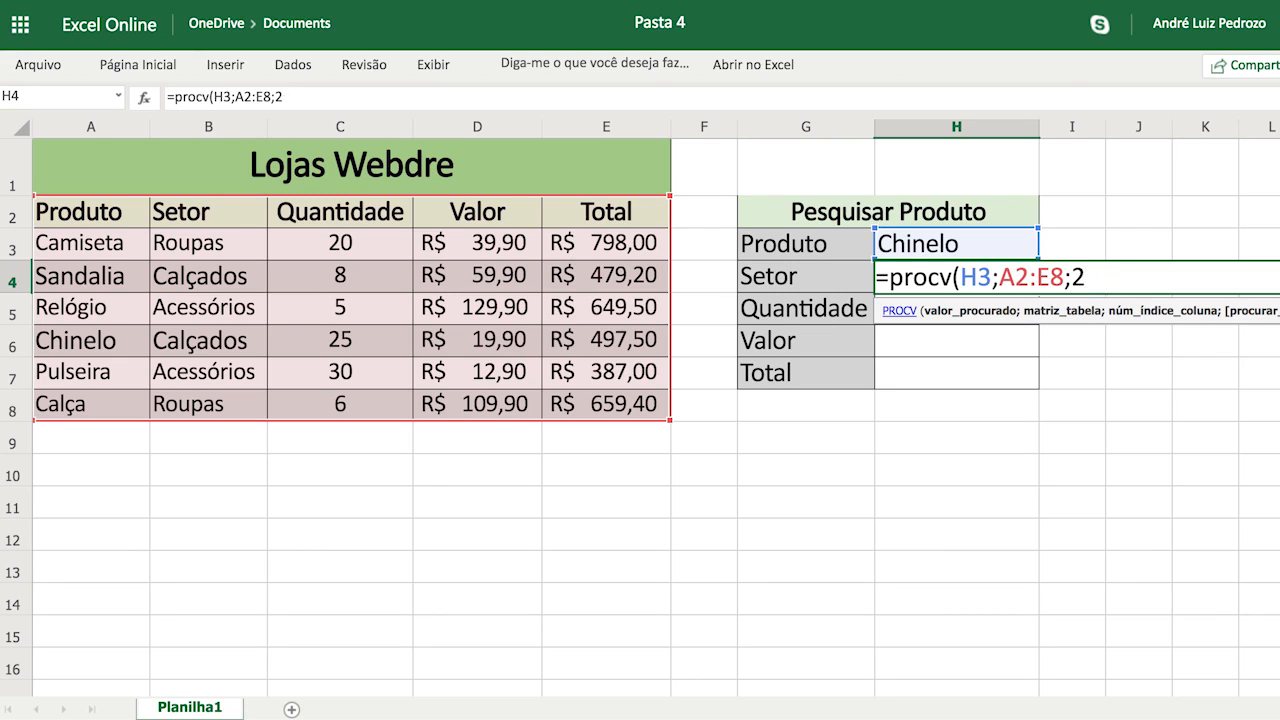
# Add a semicolon for the fourth PROCV argument after column index 2, trying 1 and 0 as its value
pyautogui.write(')')
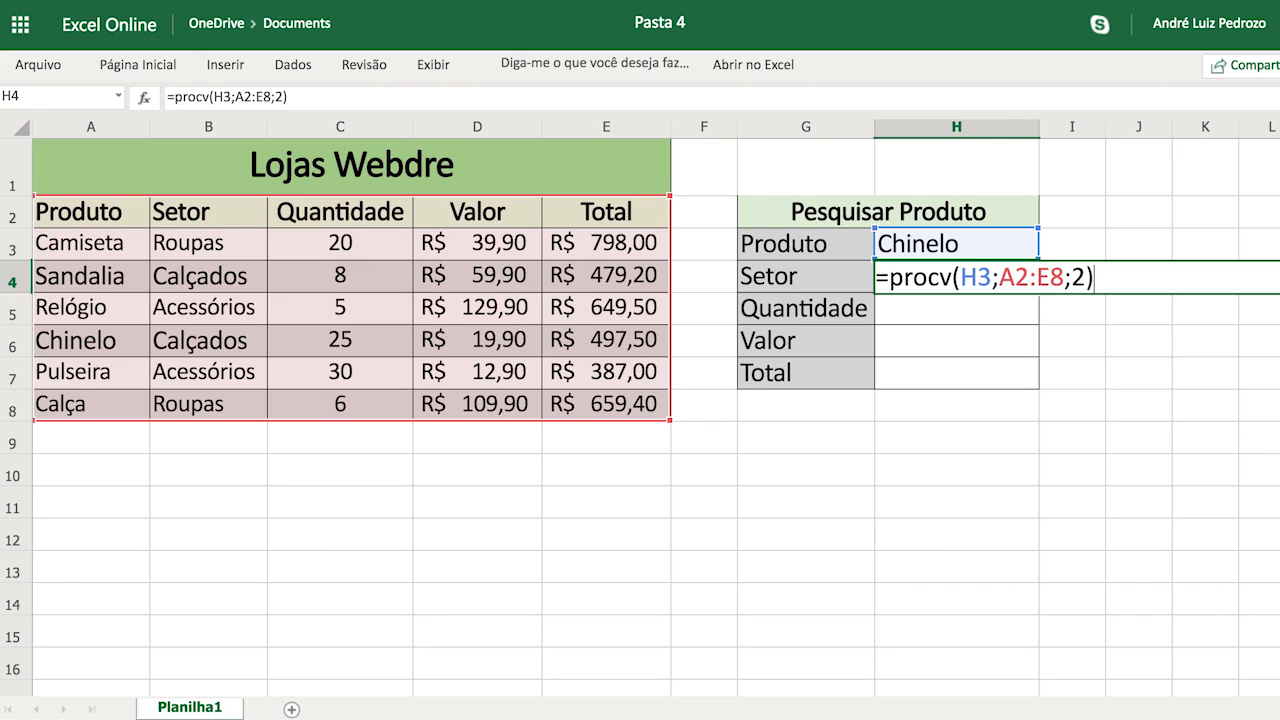
pyautogui.press('BackSpace')
pyautogui.write(';1')
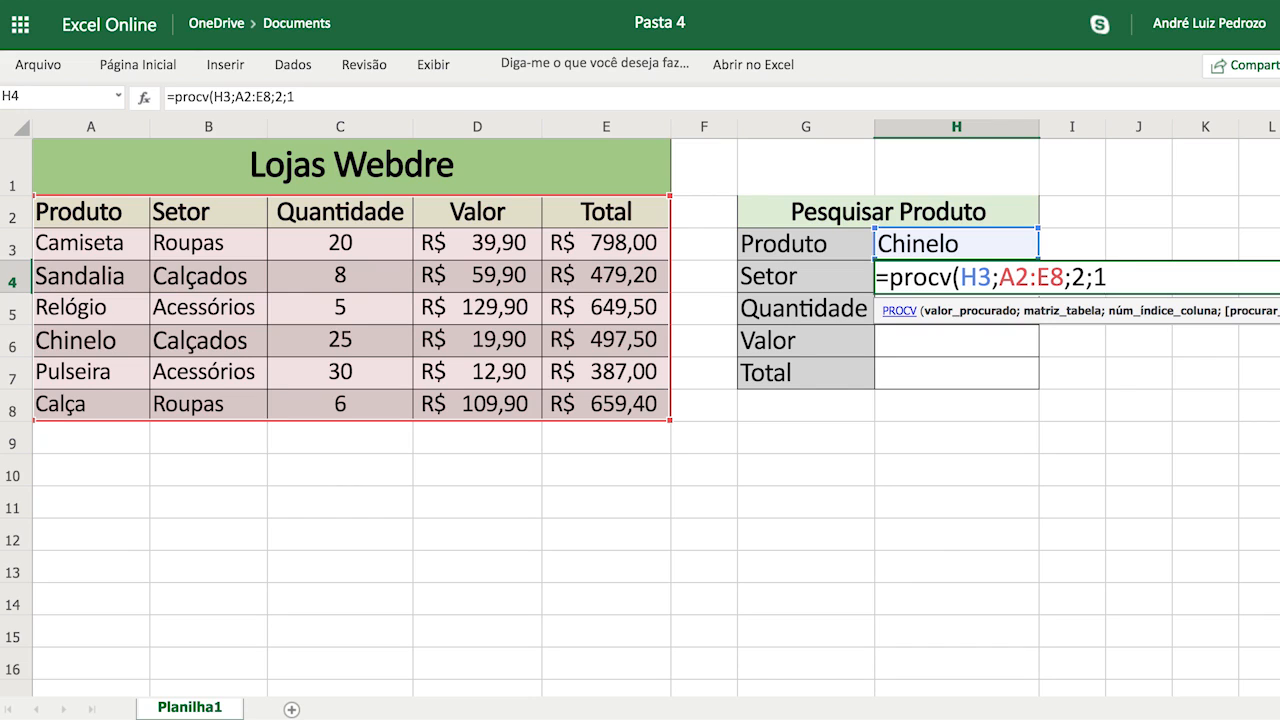
pyautogui.press('BackSpace')
pyautogui.write('0')
pyautogui.press('BackSpace')
# Try FALSO and 0 in turn as the fourth PROCV argument in H4, removing each value again
pyautogui.write('f')
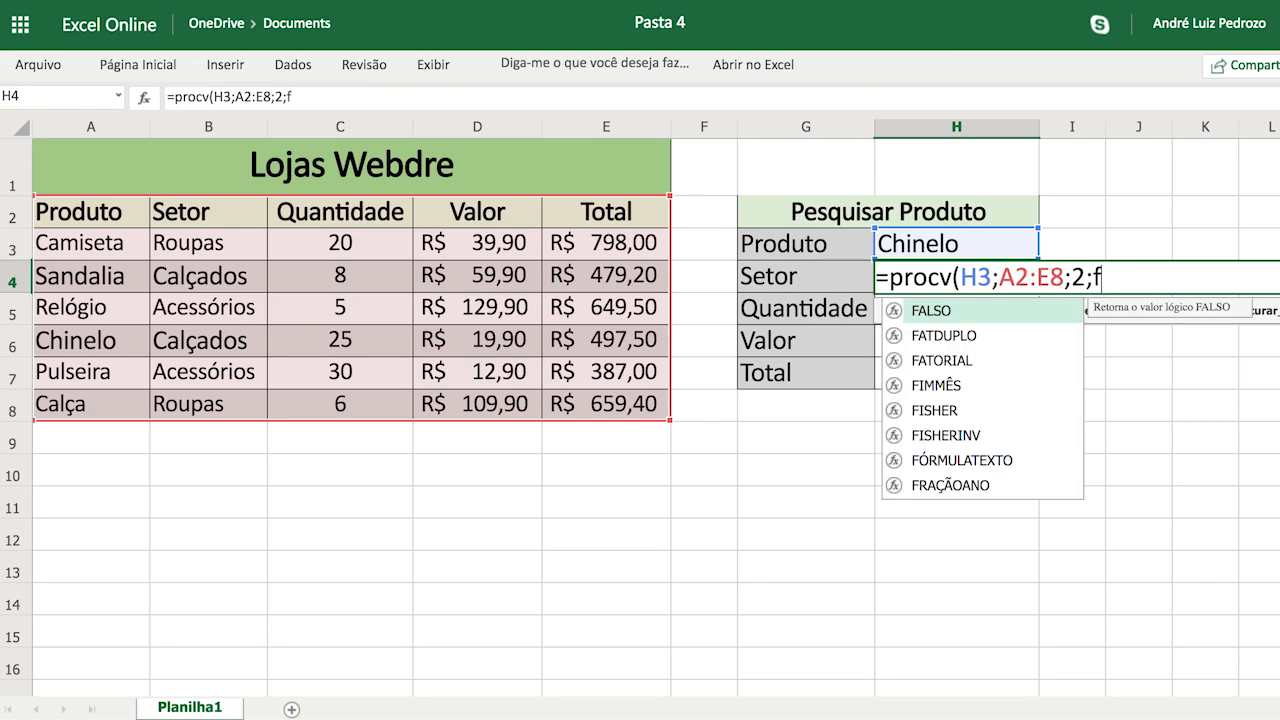
pyautogui.write('also')
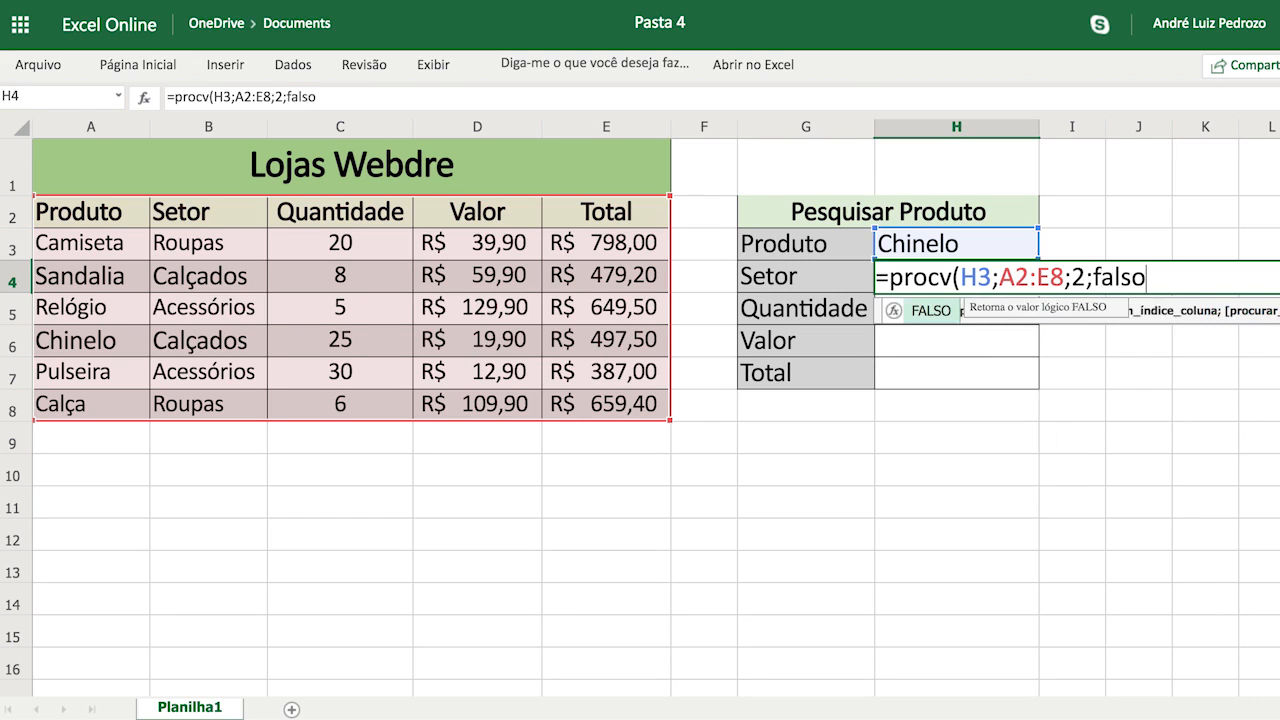
pyautogui.press('BackSpace')
pyautogui.press('BackSpace')
pyautogui.press('BackSpace')
pyautogui.press('BackSpace')
pyautogui.press('BackSpace')
pyautogui.write('0')
pyautogui.press('BackSpace')
pyautogui.write('falso')
pyautogui.press('BackSpace')
pyautogui.press('BackSpace')
pyautogui.press('BackSpace')
pyautogui.press('BackSpace')
pyautogui.press('BackSpace')
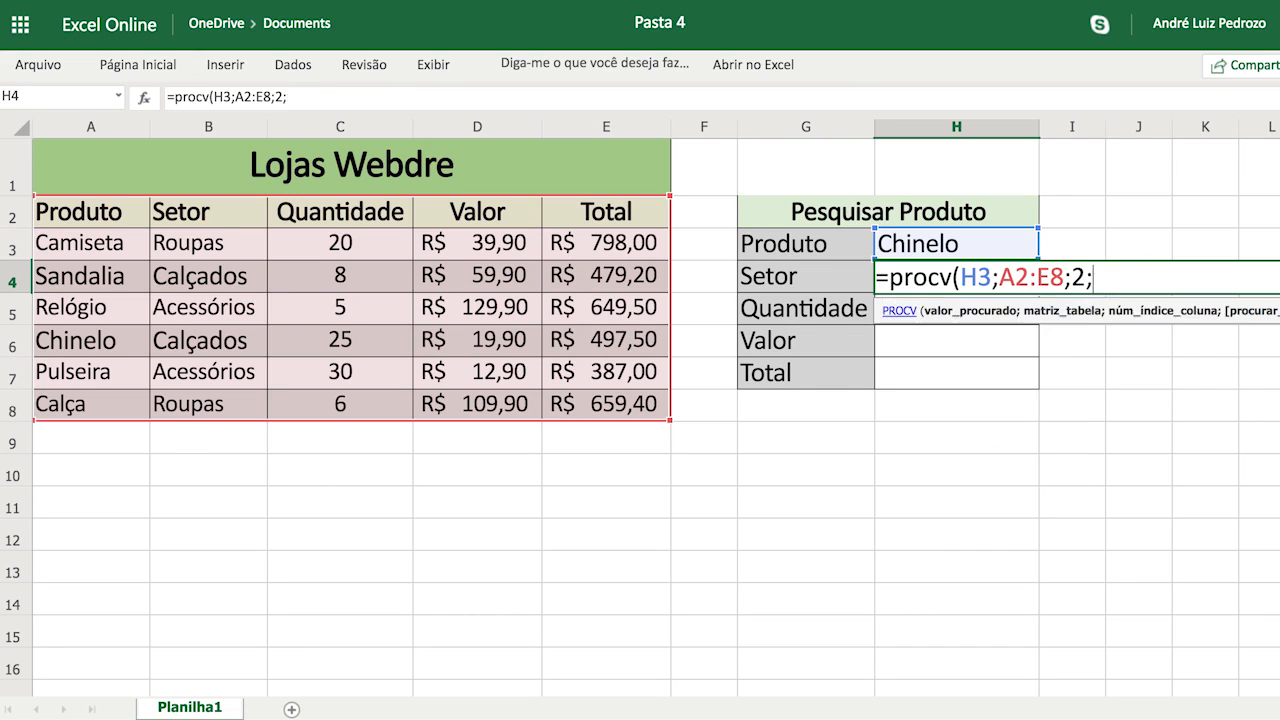
# Complete the Setor formula in H4 with 0 as the fourth PROCV argument
pyautogui.write('0)')
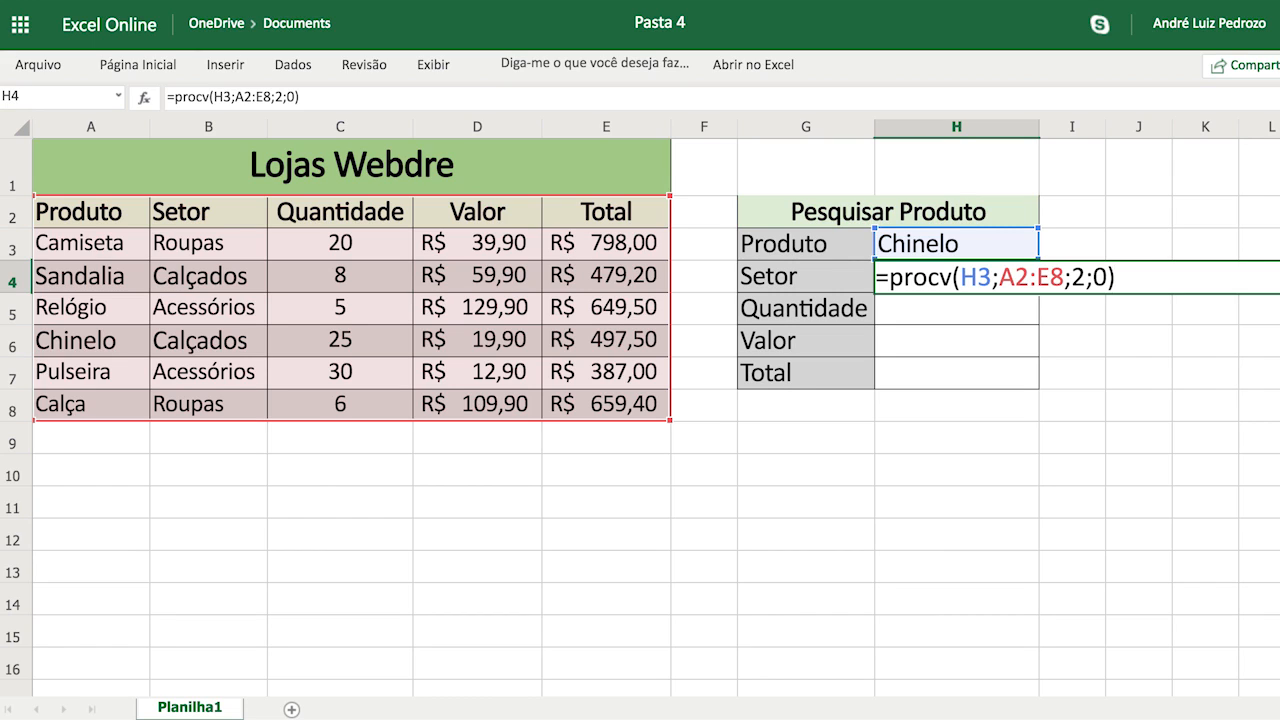
pyautogui.press('Return')
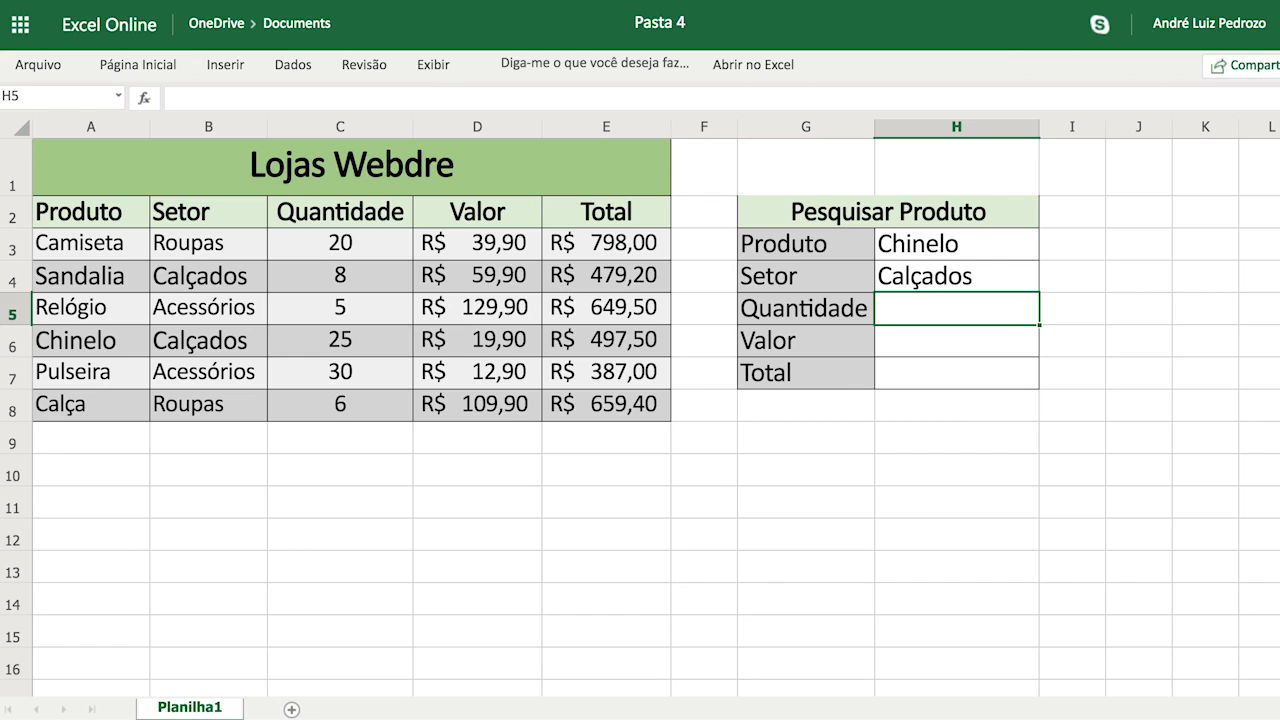
# Enter a PROCV formula for Quantidade in H5 that looks up H3 in A2:E8, with column index 3 and 0 as the last argument
pyautogui.write('=procv(')
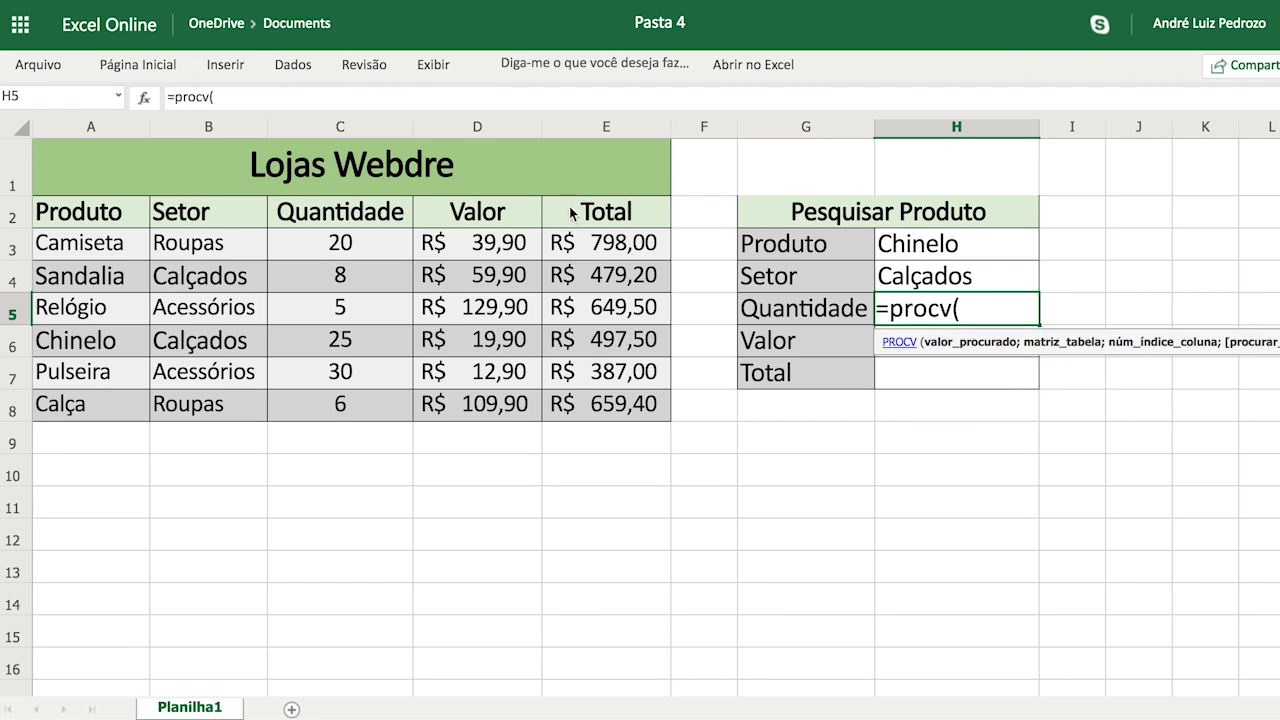
pyautogui.click(918, 247)
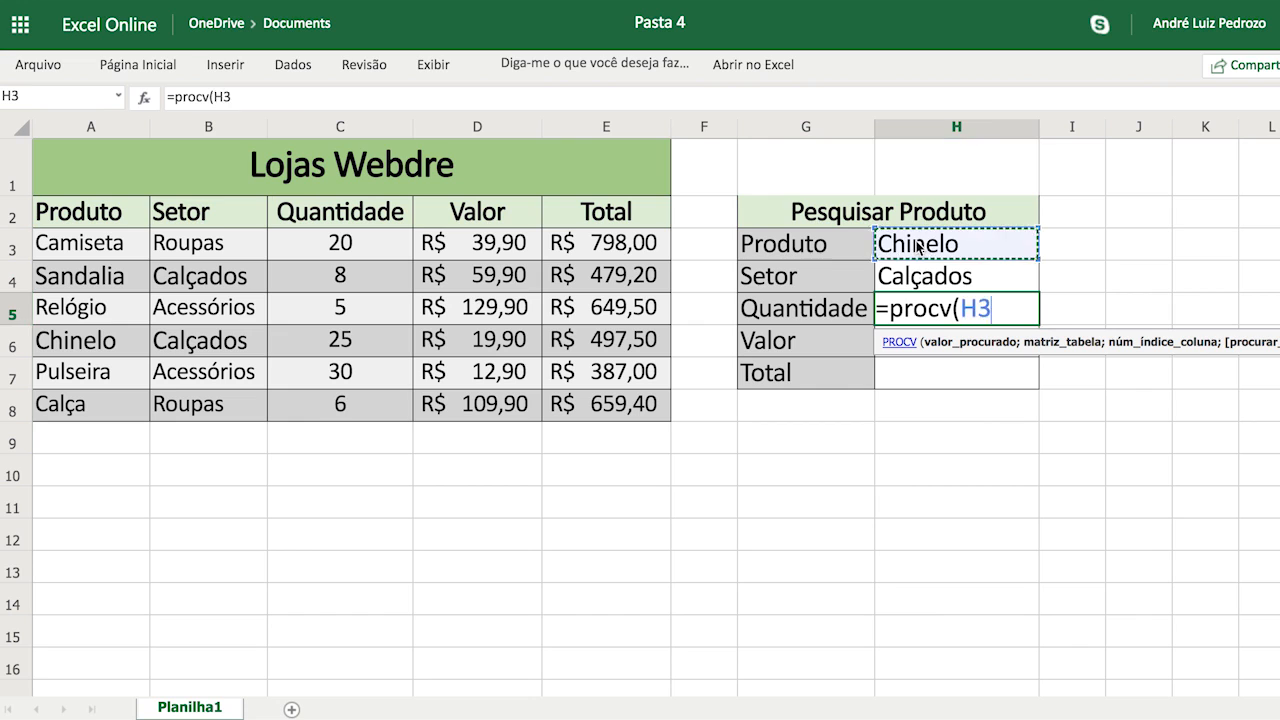
pyautogui.write(';')
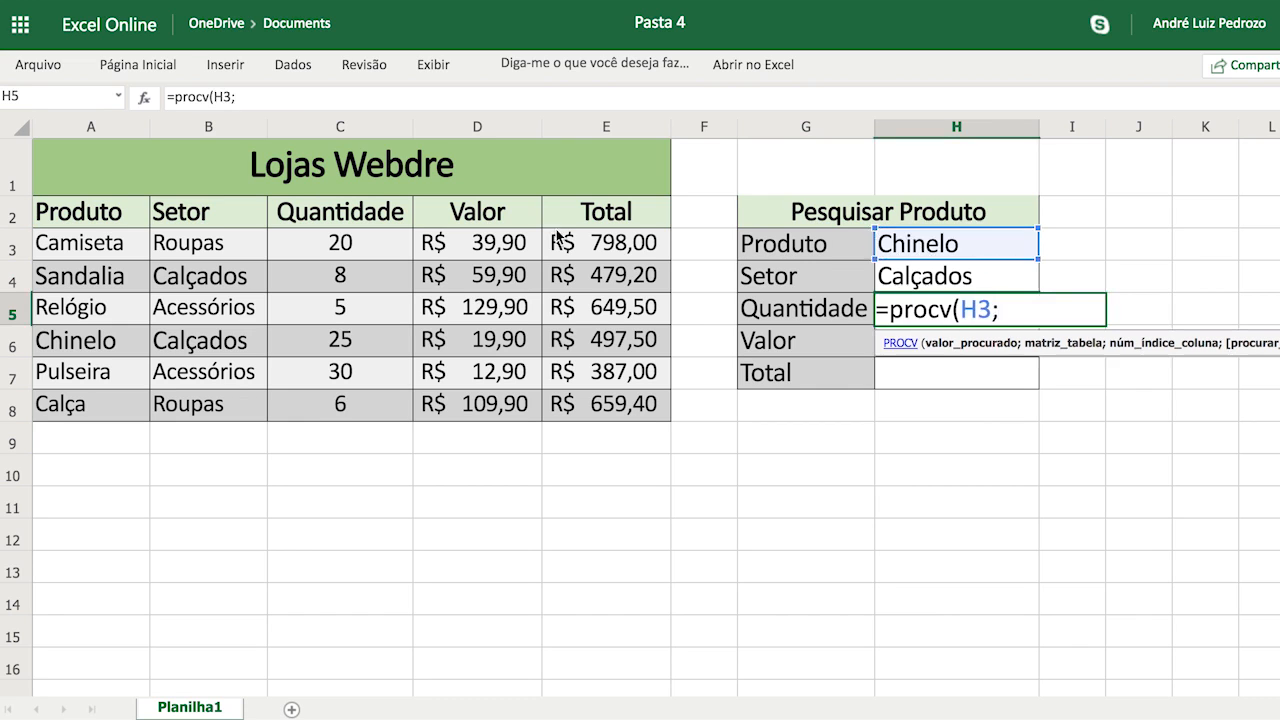
pyautogui.moveTo(105, 205); pyautogui.dragTo(612, 404)
pyautogui.write(';')
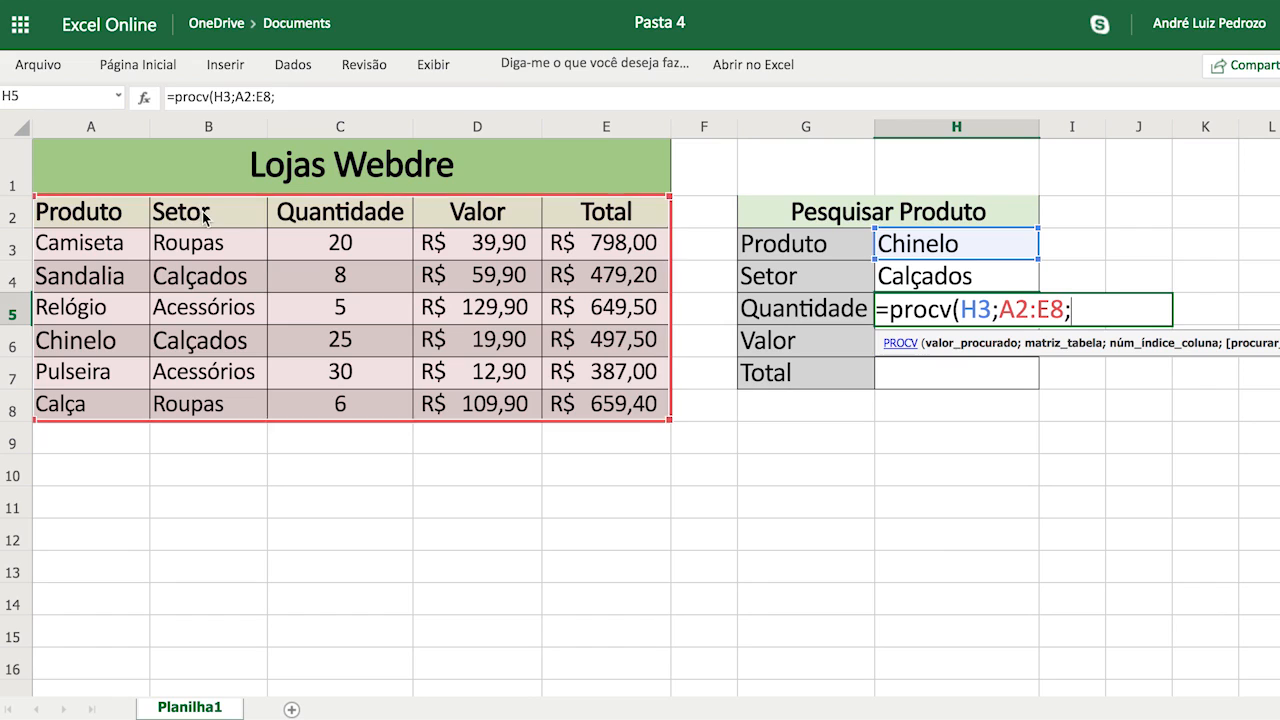
pyautogui.write('3;')
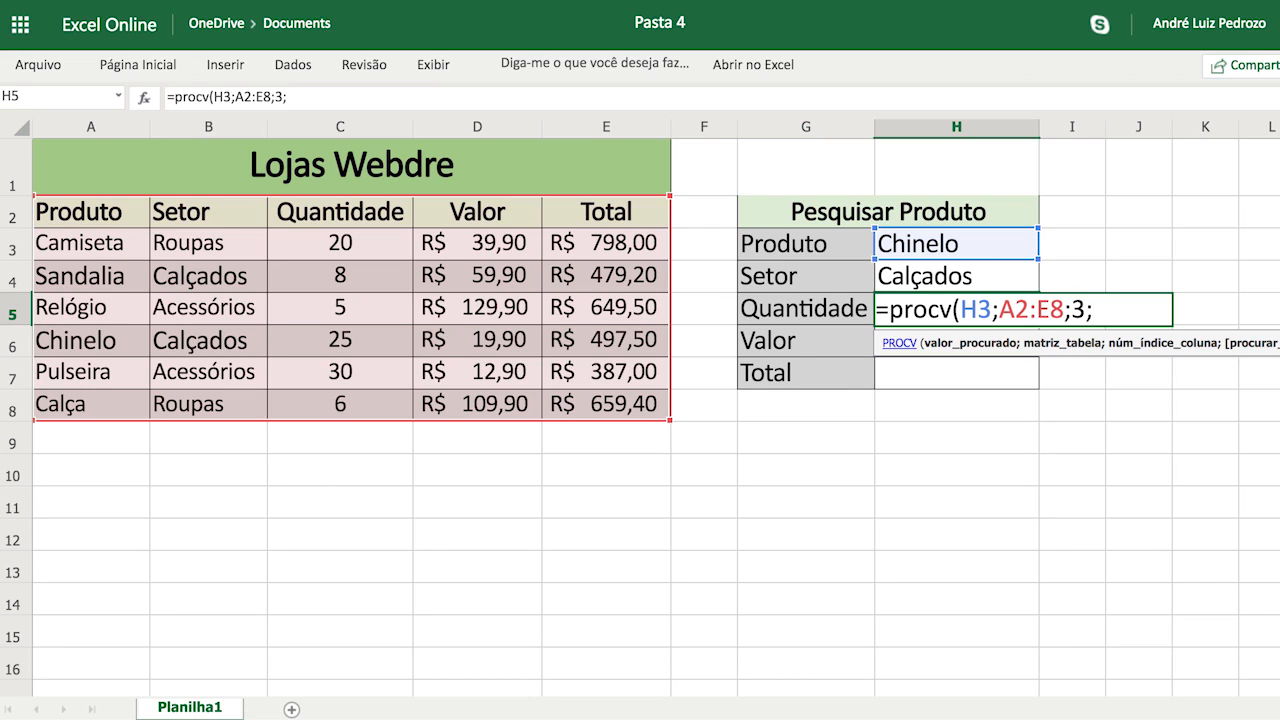
pyautogui.write('0)')
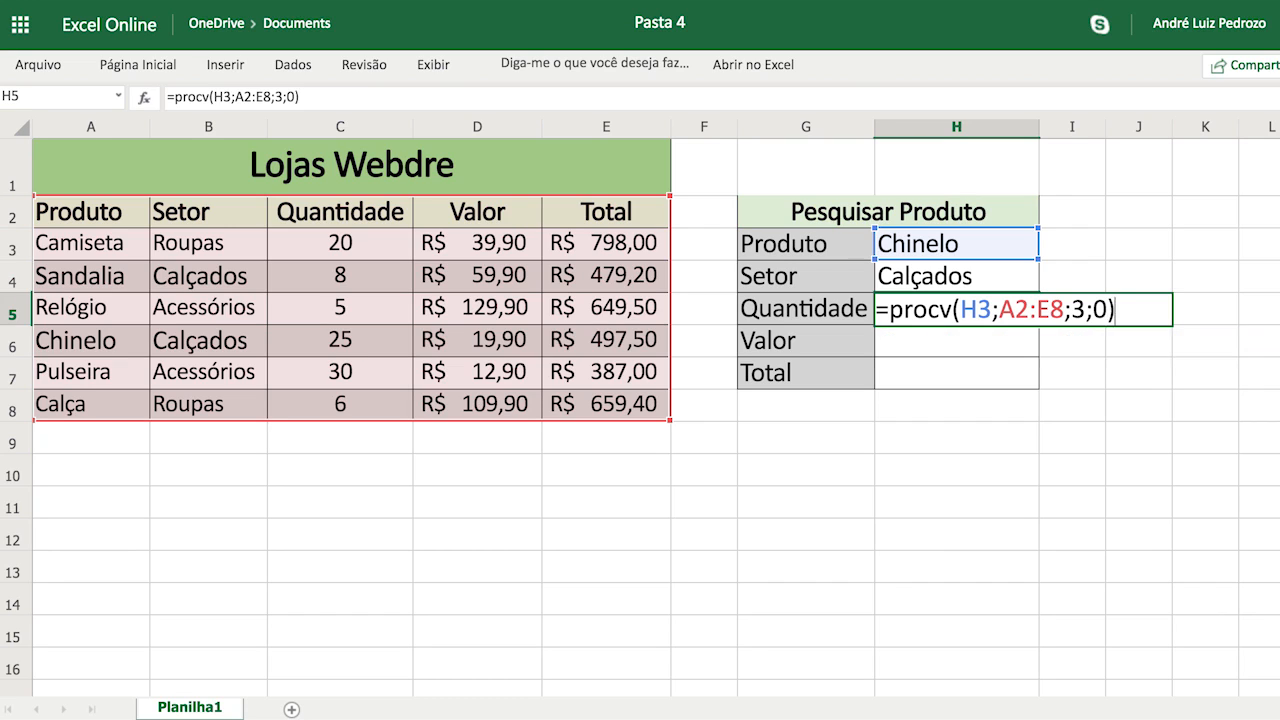
pyautogui.press('Return')
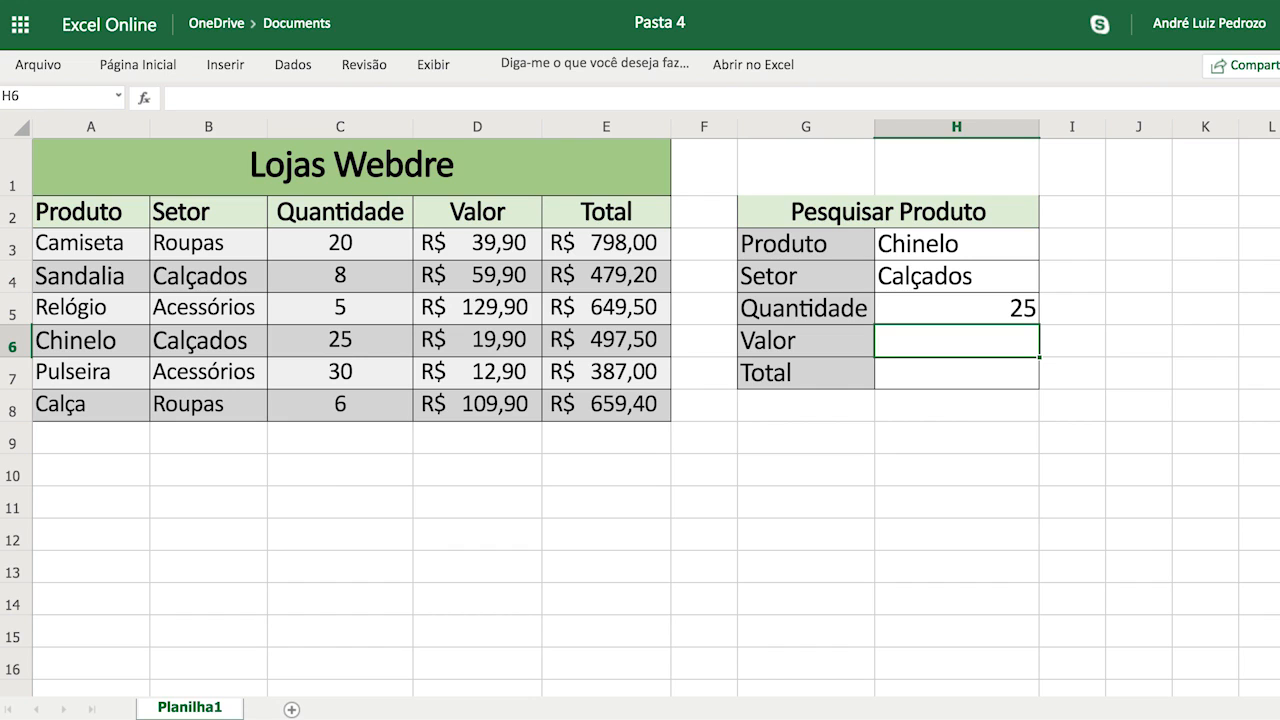
# Enter a PROCV formula for Valor in H6 that looks up H3 in A2:E8, with column index 4 and 0 as the last argument
pyautogui.write('=procv(')
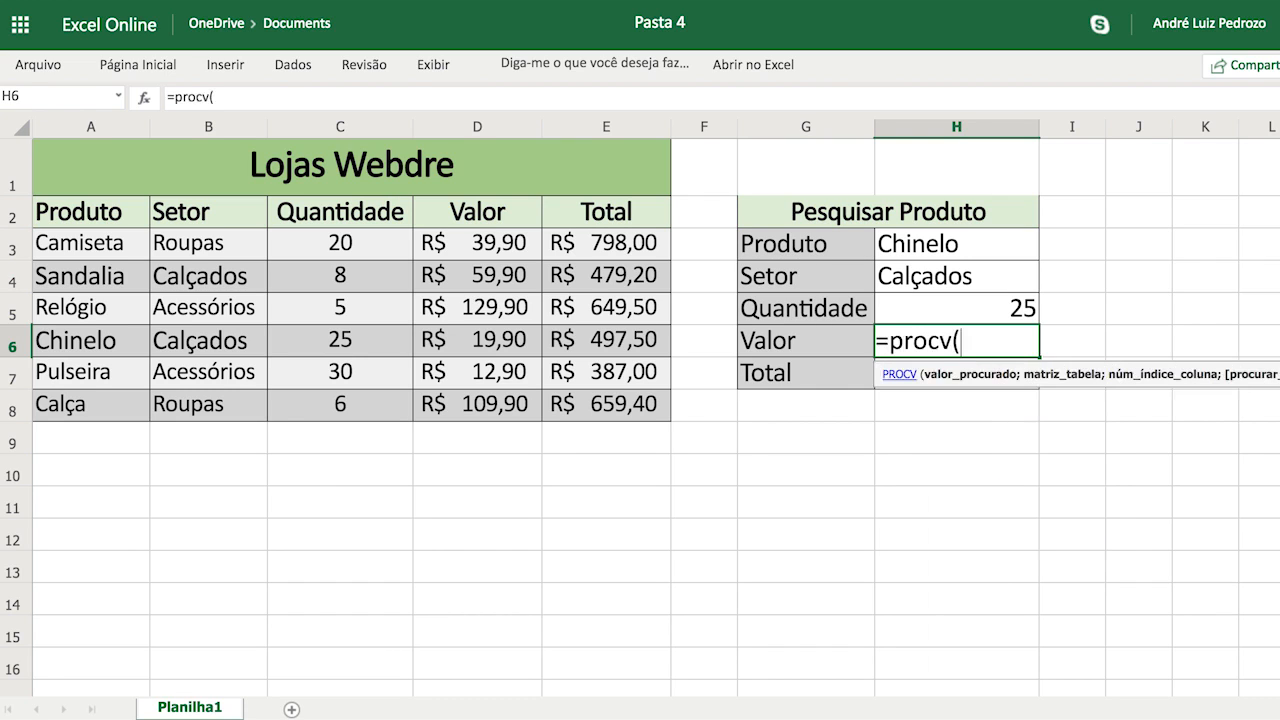
pyautogui.click(912, 250)
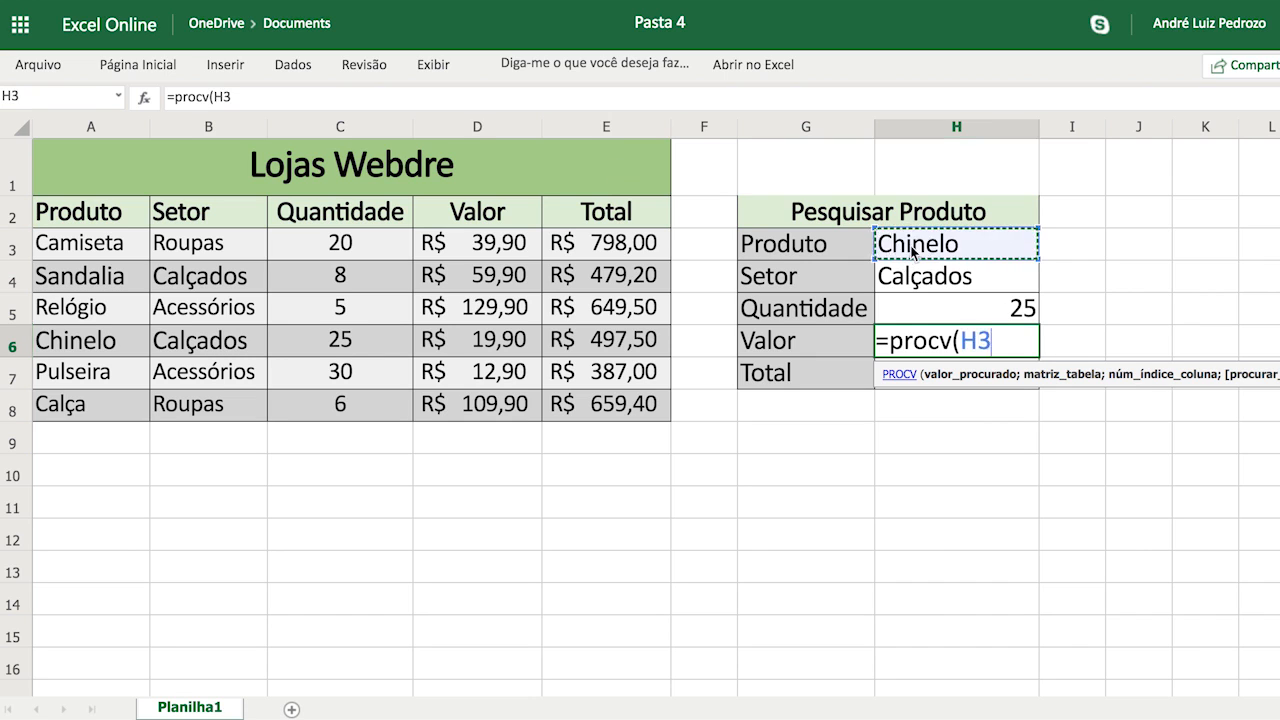
pyautogui.write(';')
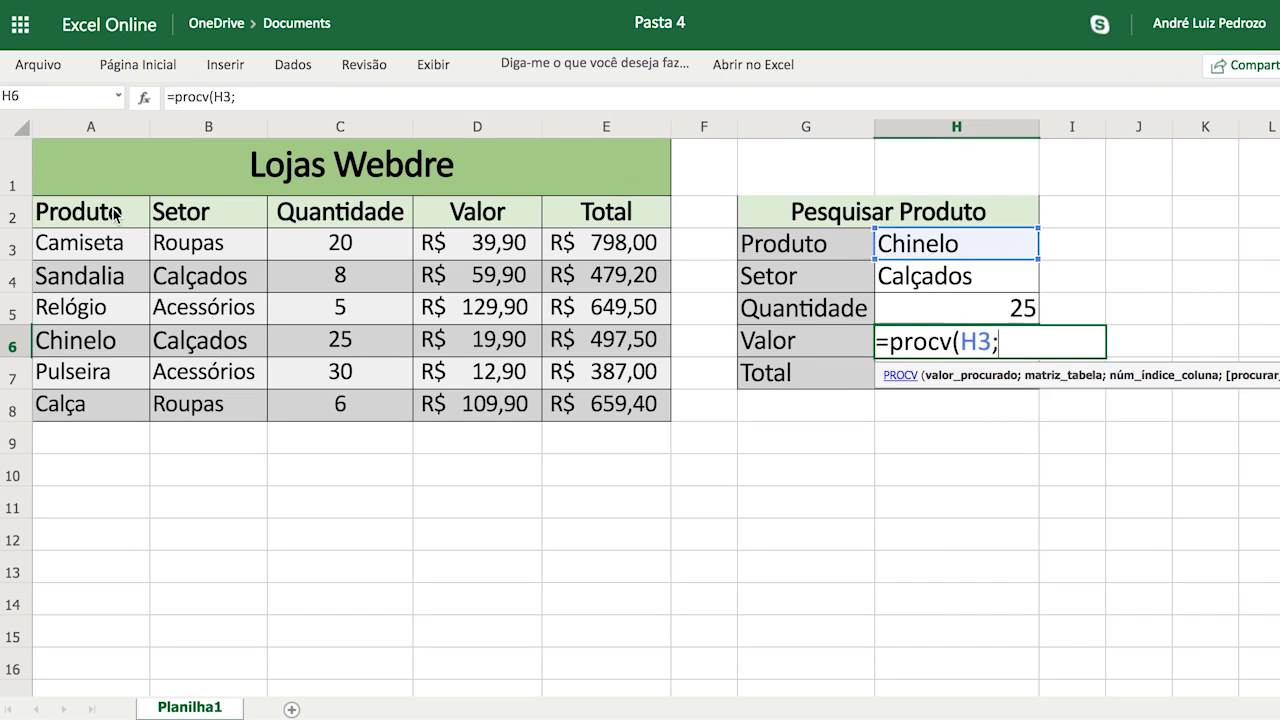
pyautogui.moveTo(128, 220); pyautogui.dragTo(152, 225)
pyautogui.moveTo(570, 375); pyautogui.dragTo(605, 404)
pyautogui.write(';')
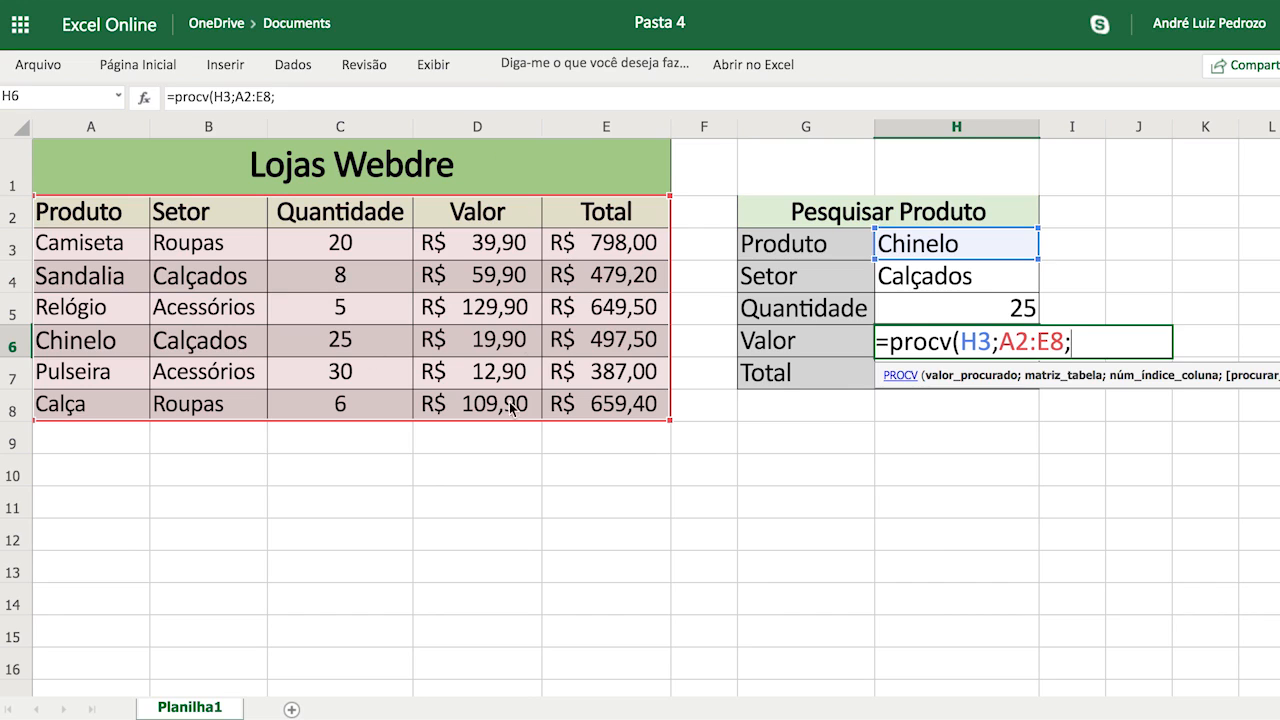
pyautogui.write('4')
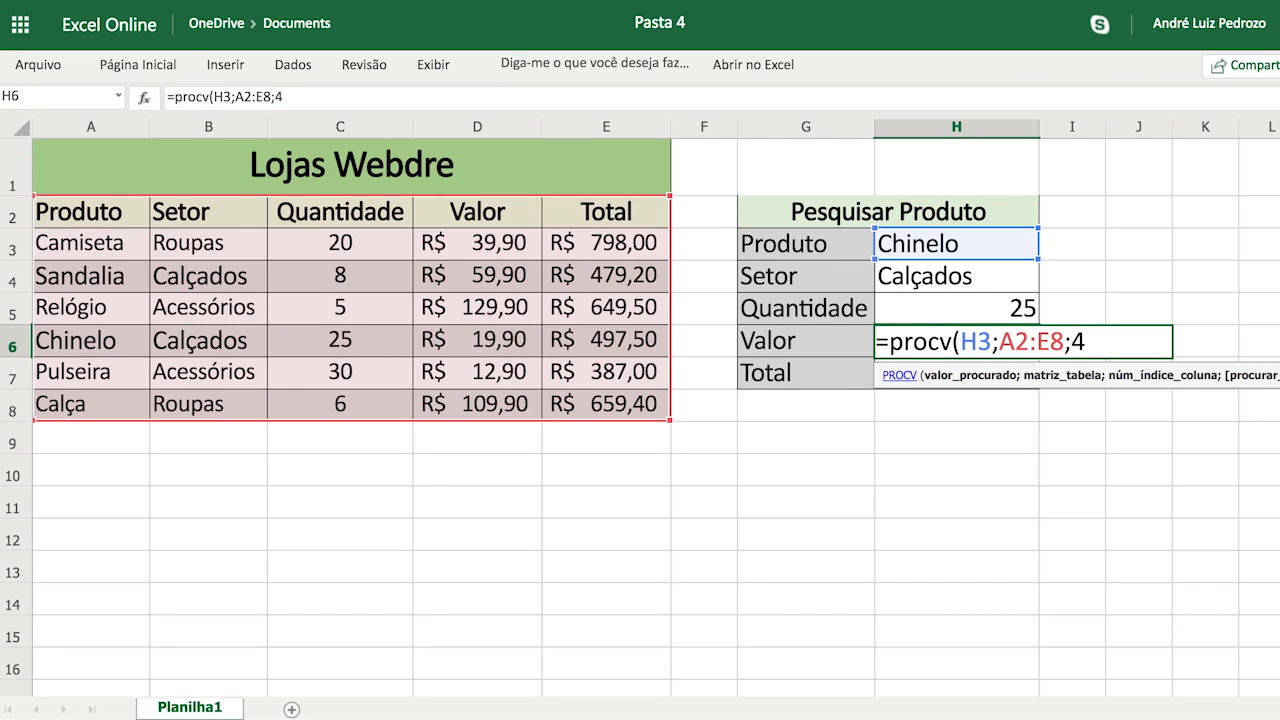
pyautogui.write(';0')
pyautogui.write(')')
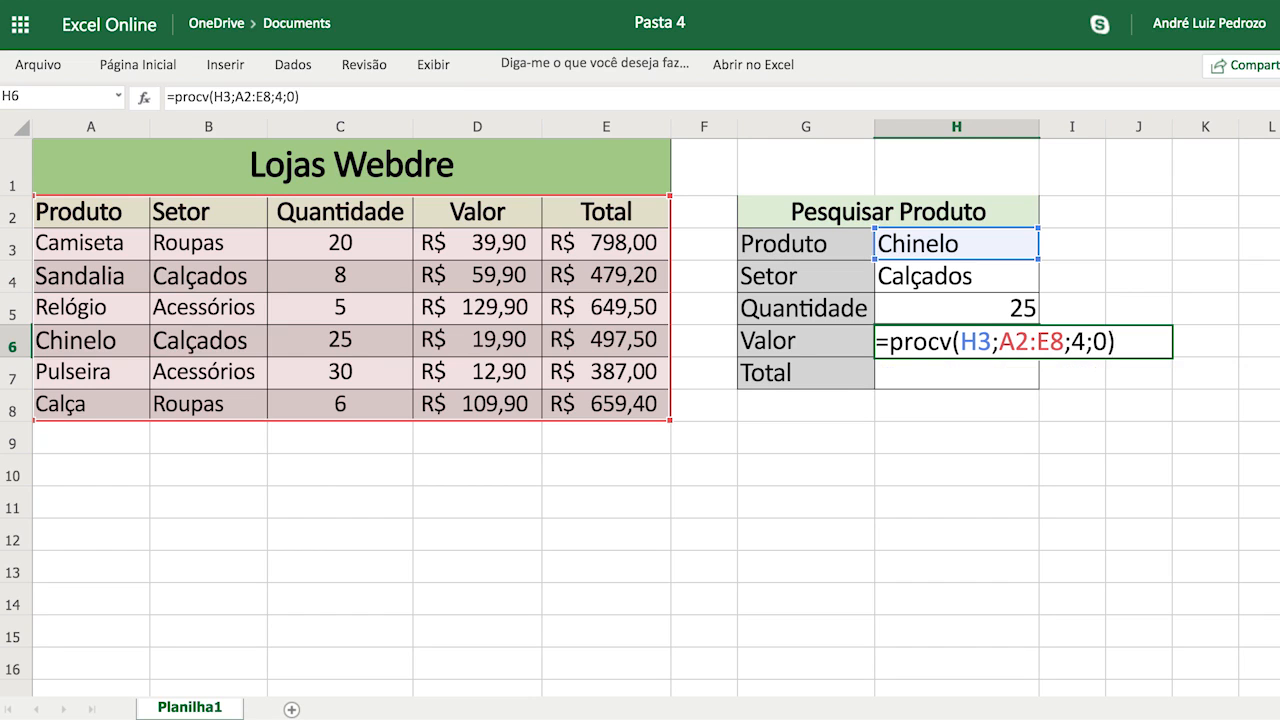
pyautogui.press('Return')
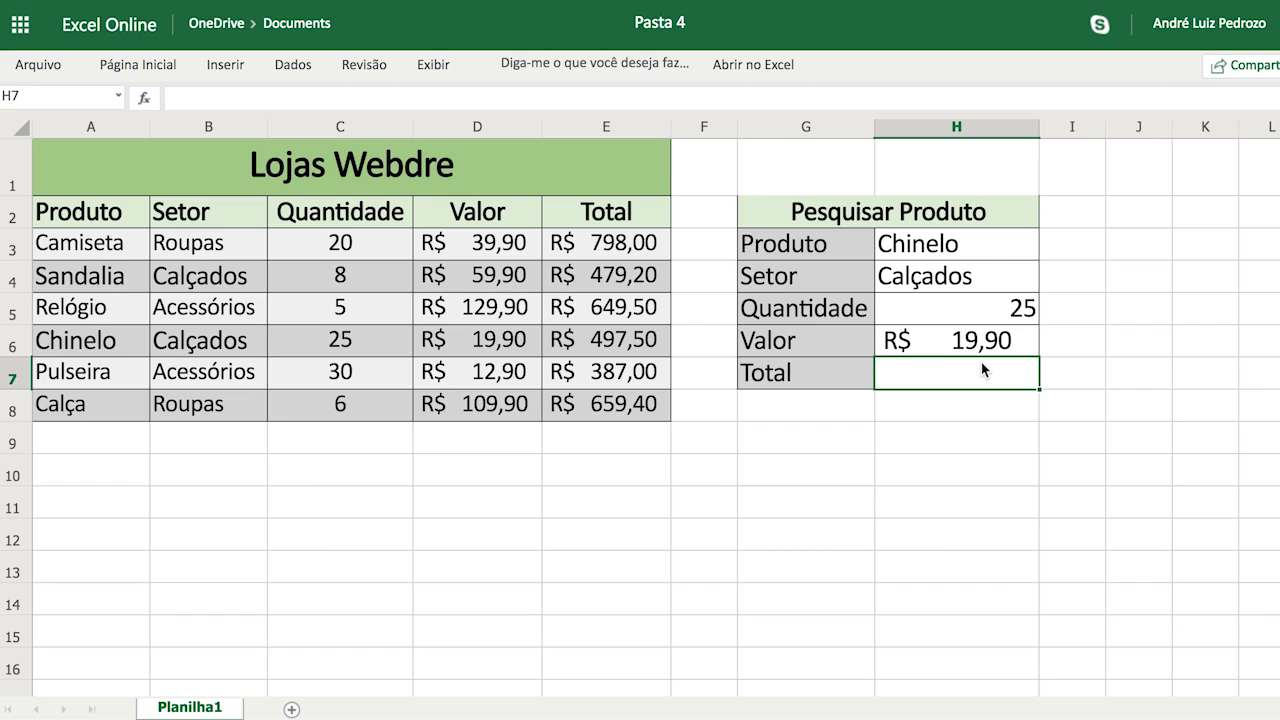
pyautogui.write('=')
pyautogui.click(983, 318)
pyautogui.write('8')
pyautogui.press('BackSpace')
pyautogui.write('*')
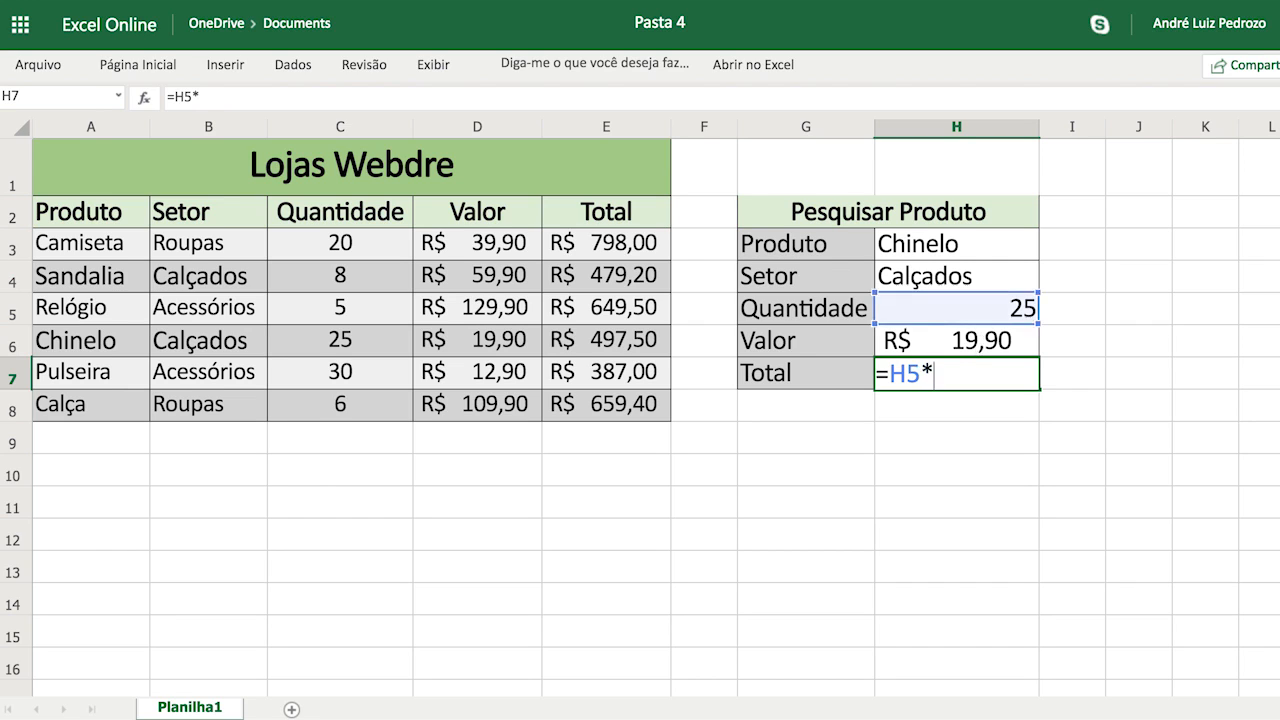
pyautogui.click(960, 345)
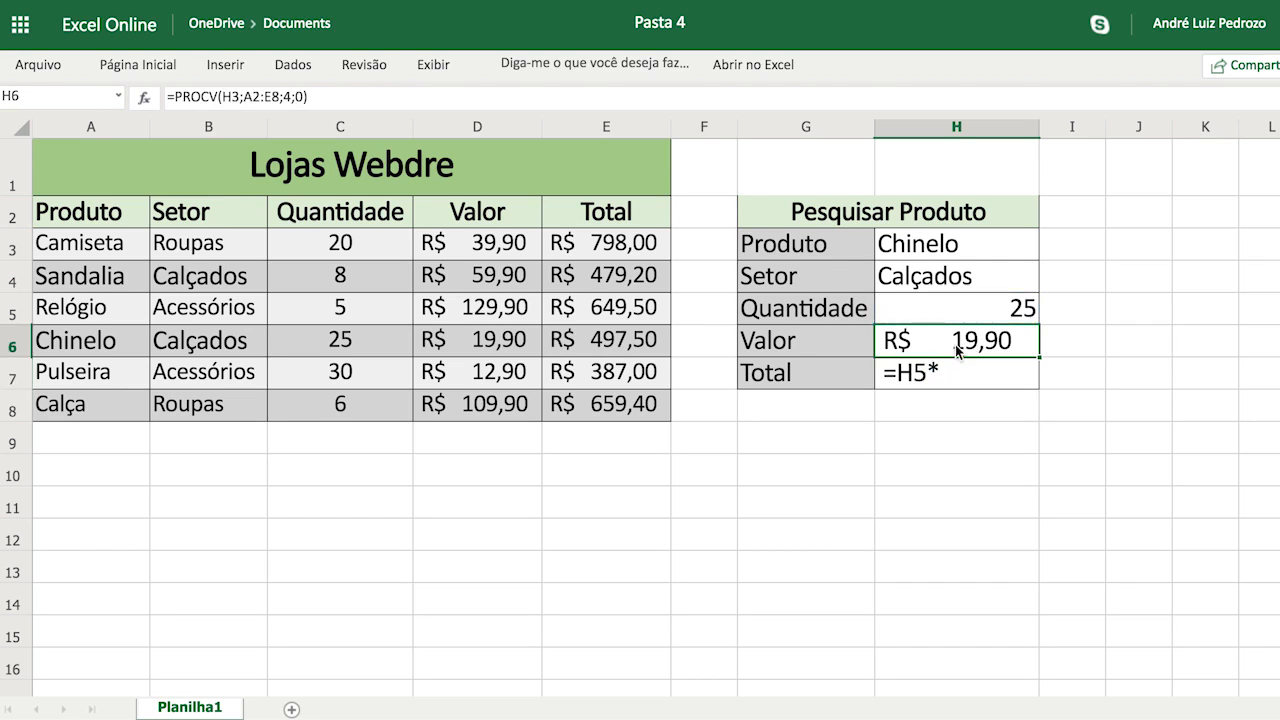
pyautogui.click(953, 374)
pyautogui.doubleClick(952, 373)
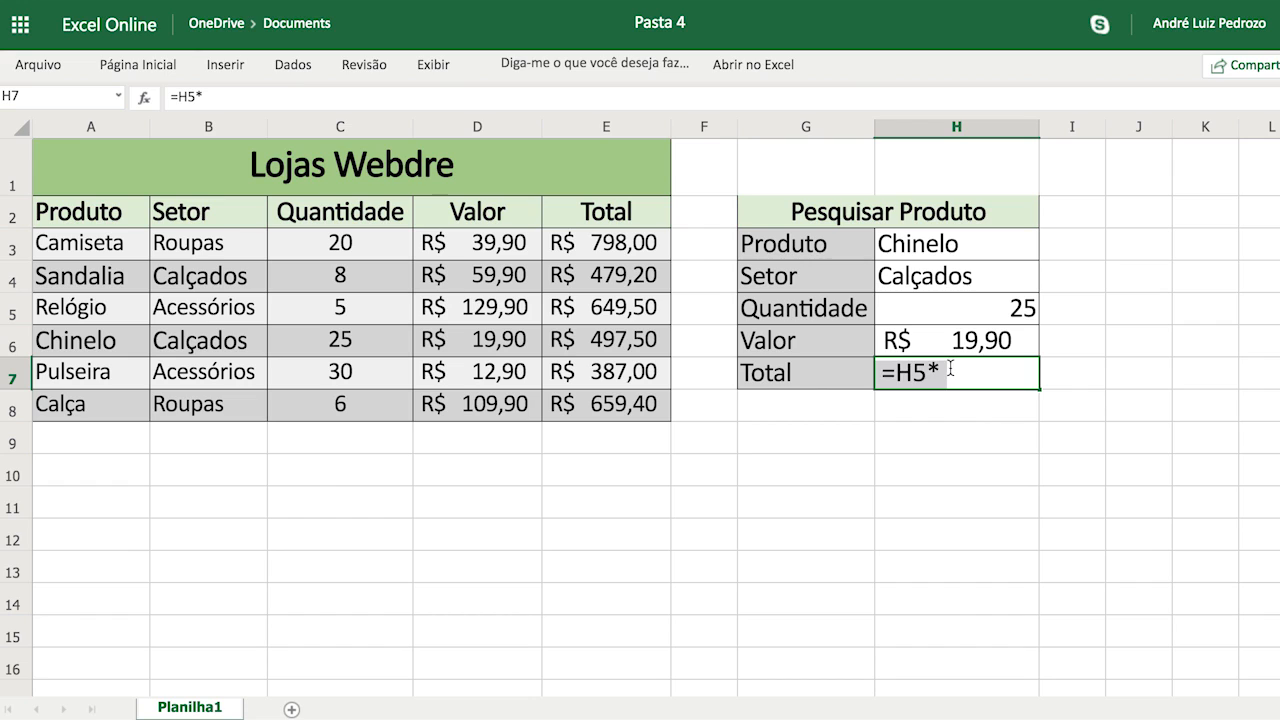
pyautogui.click(966, 337)
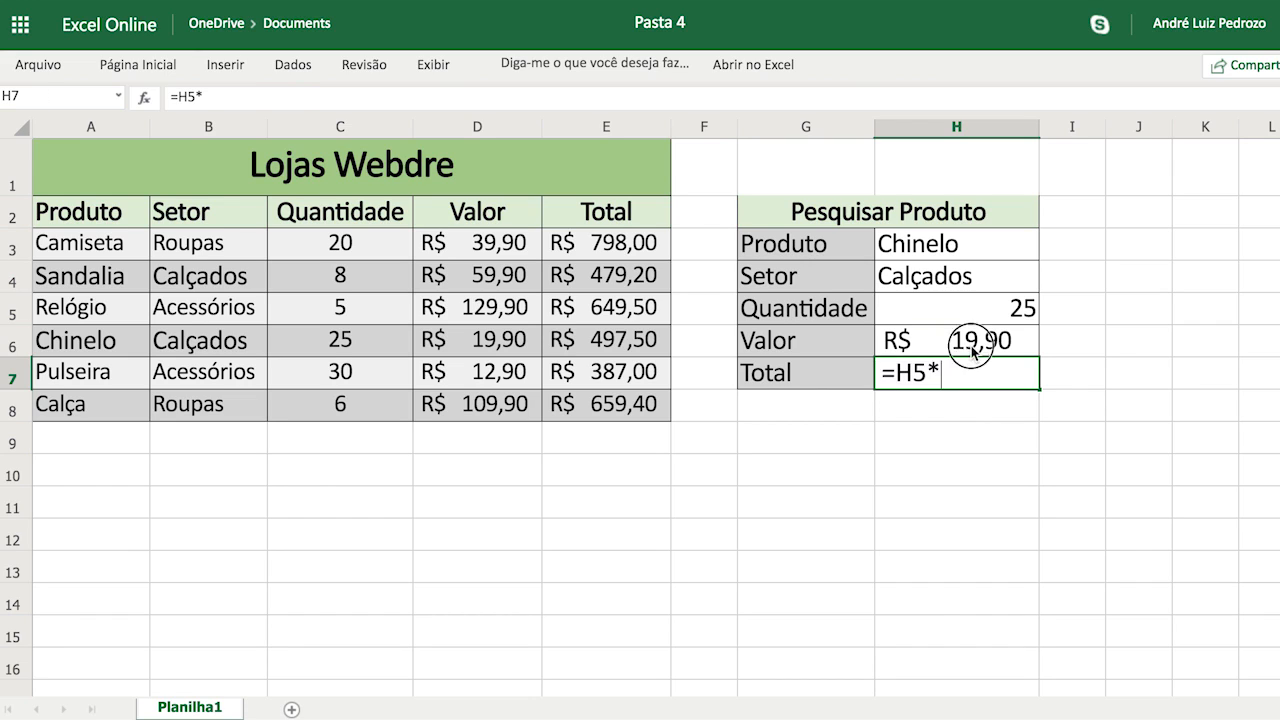
pyautogui.click(943, 369)
pyautogui.doubleClick(946, 372)
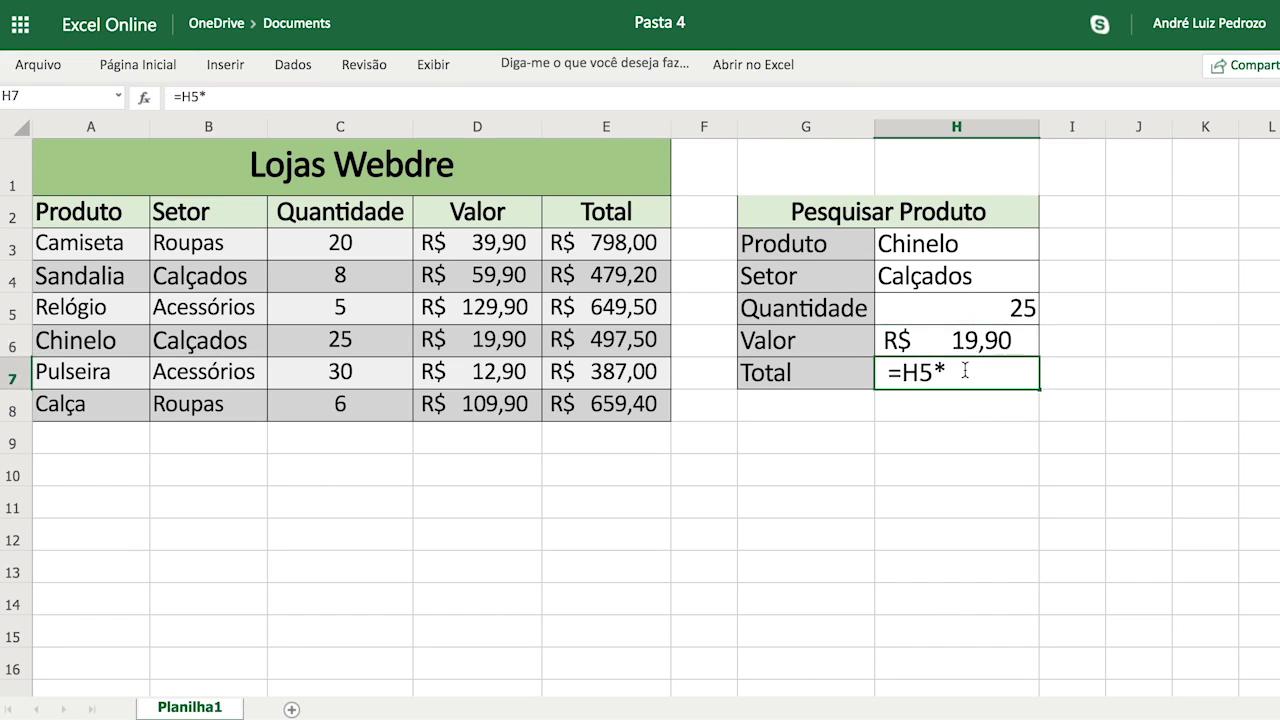
pyautogui.press('Left')
pyautogui.press('Left')
pyautogui.press('Left')
pyautogui.press('Left')
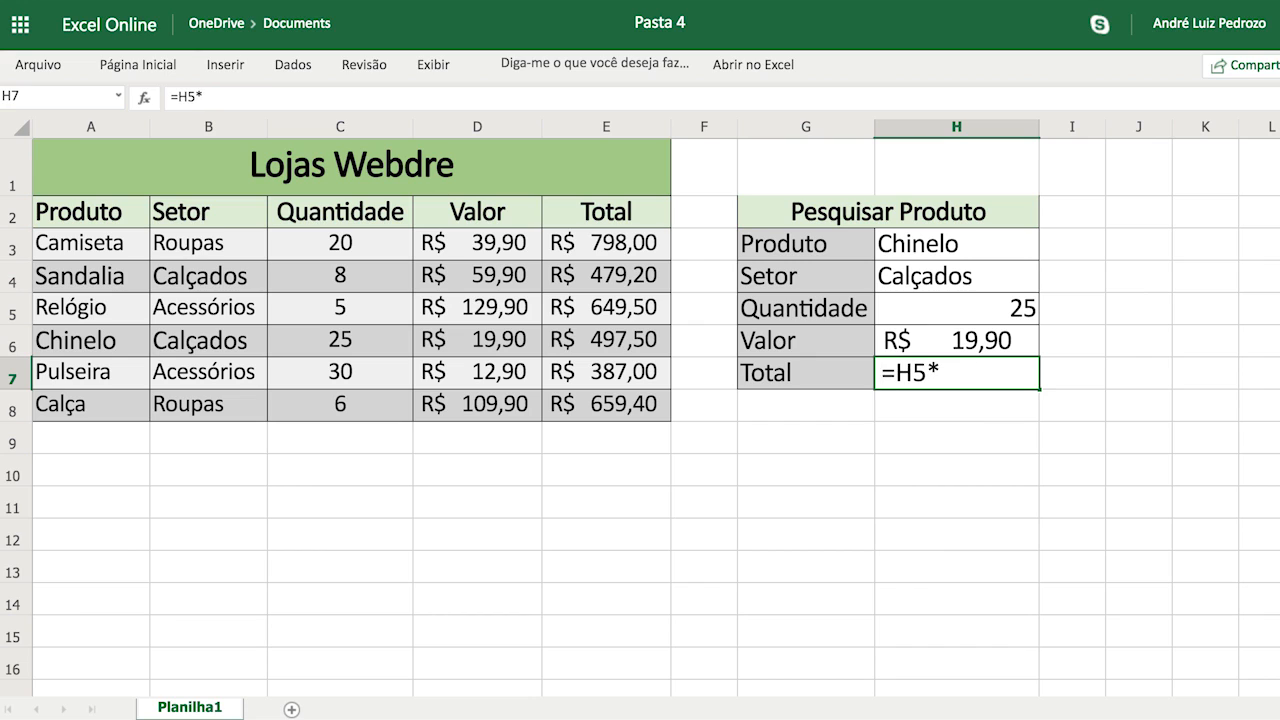
pyautogui.click(986, 342)
pyautogui.doubleClick(950, 370)
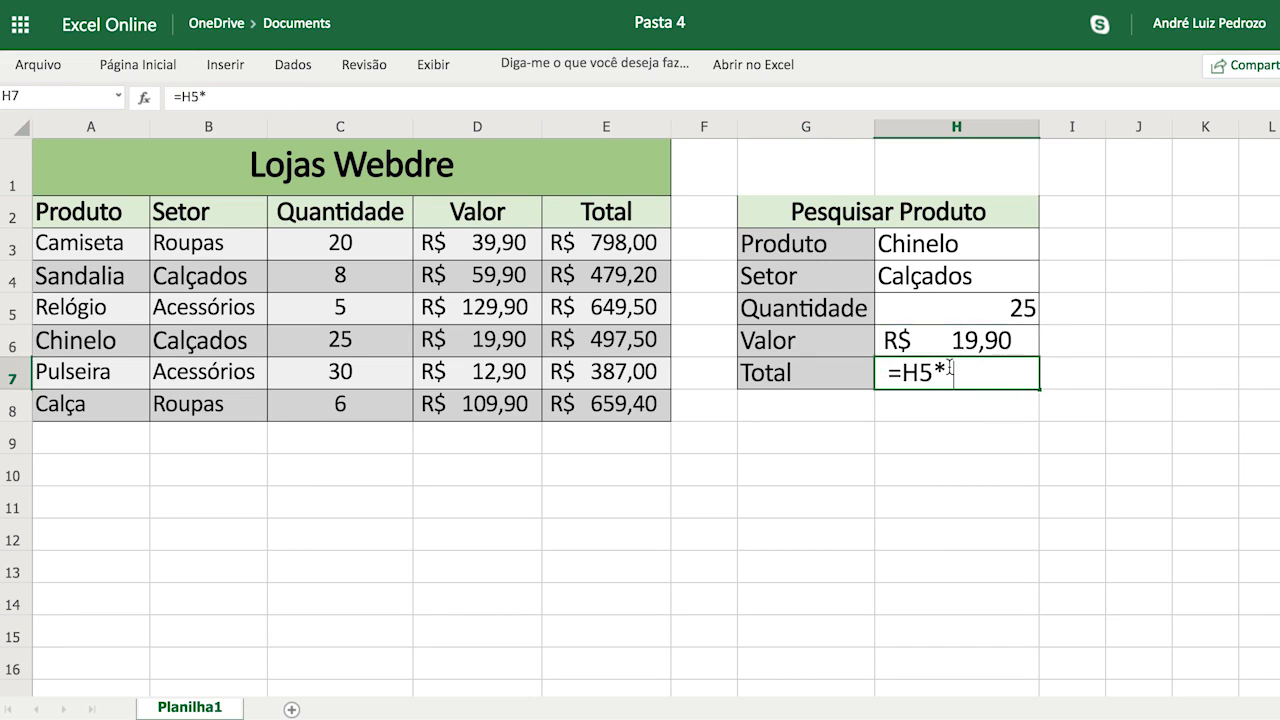
pyautogui.click(960, 440)
pyautogui.click(966, 371)
pyautogui.press('BackSpace')
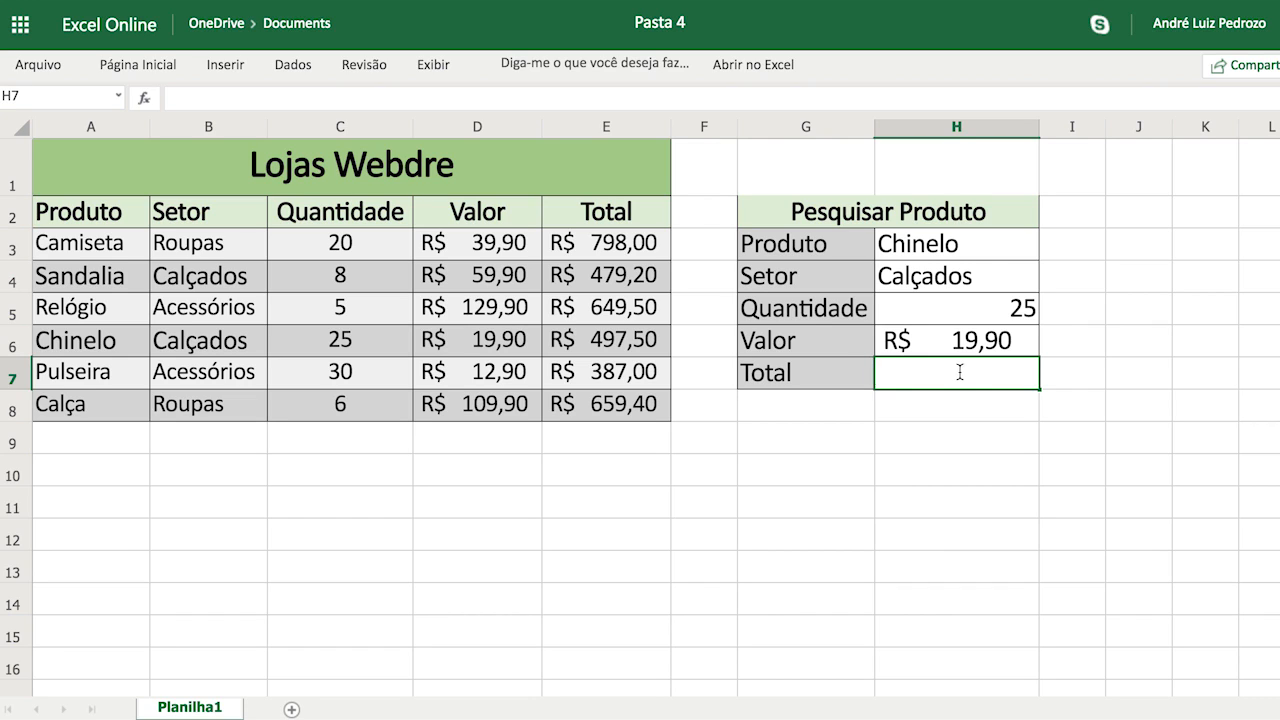
# Calculate the Total in H7 by multiplying Quantidade by Valor with the formula =H5*H6
pyautogui.write('=')
pyautogui.click(1013, 310)
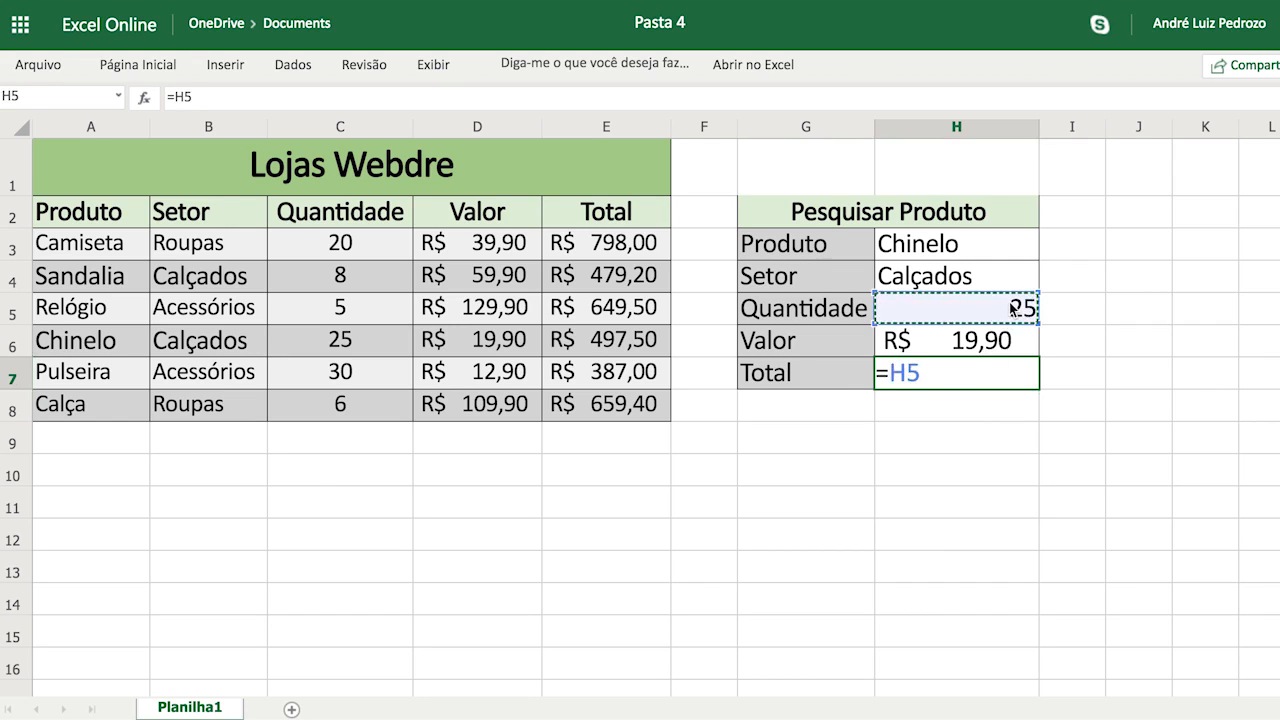
pyautogui.write('*')
pyautogui.click(984, 343)
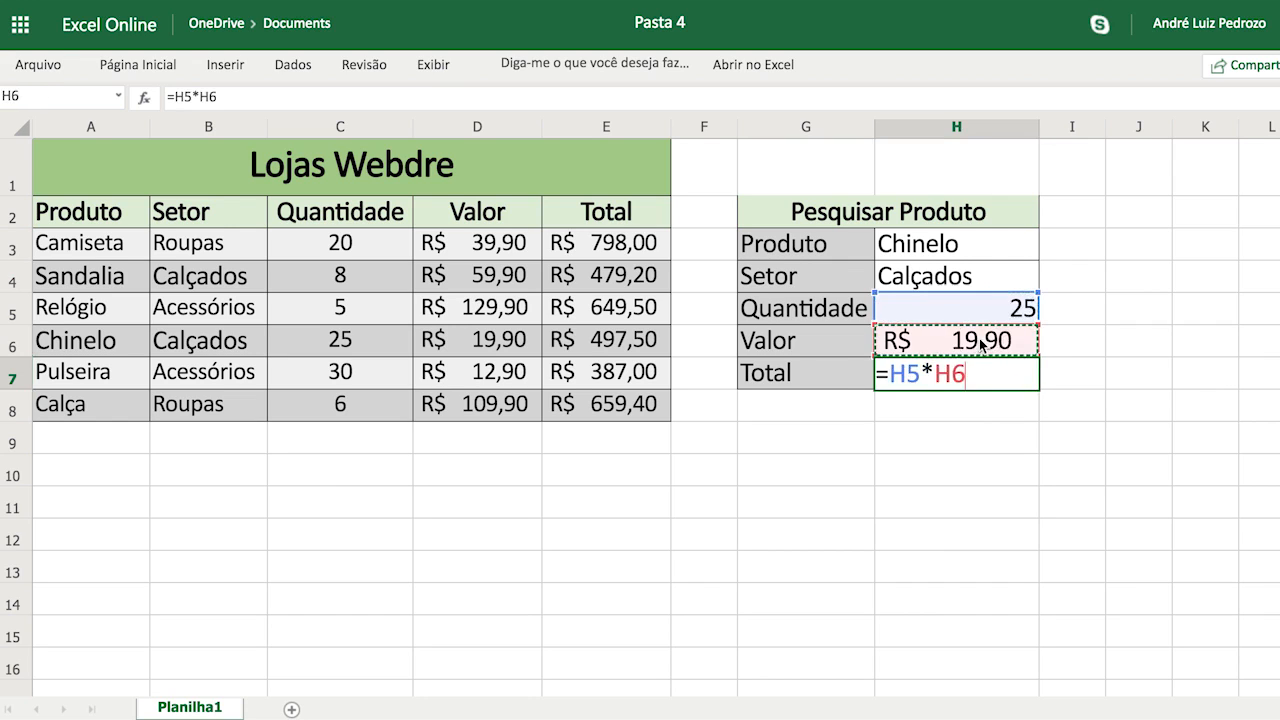
pyautogui.press('Return')
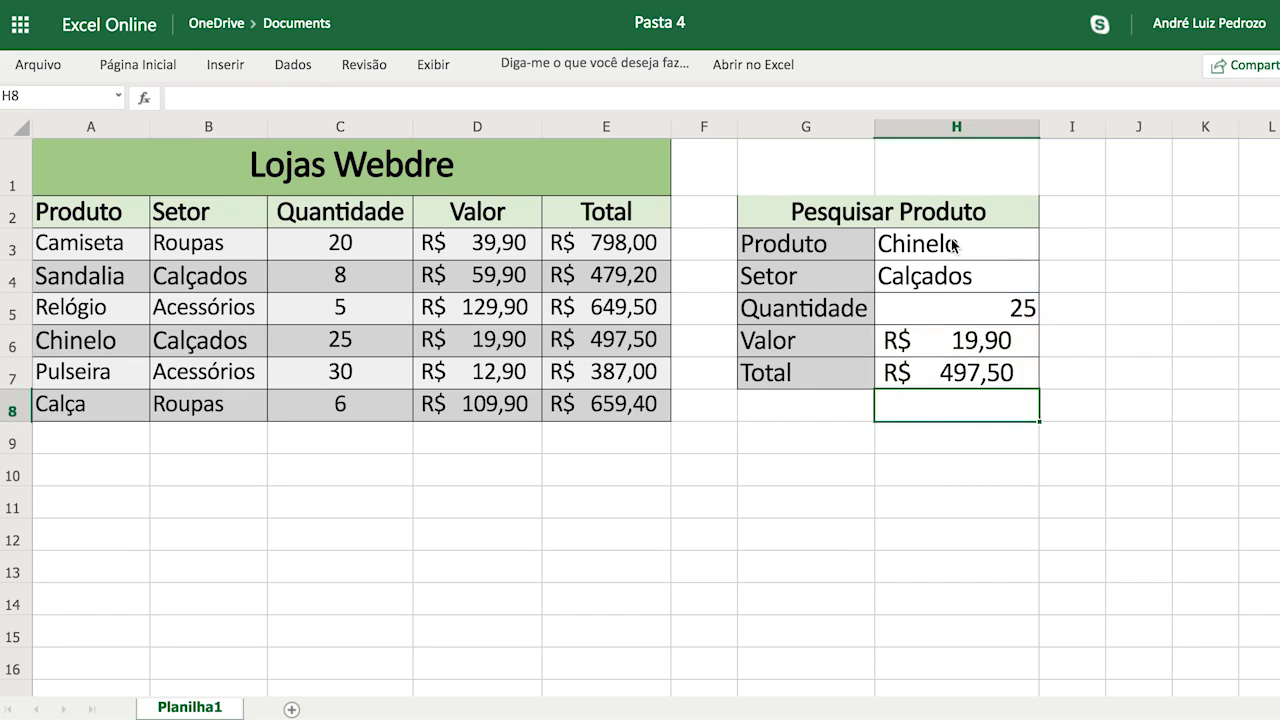
# Replace the searched product in H3 with Camizeta
pyautogui.click(917, 255)
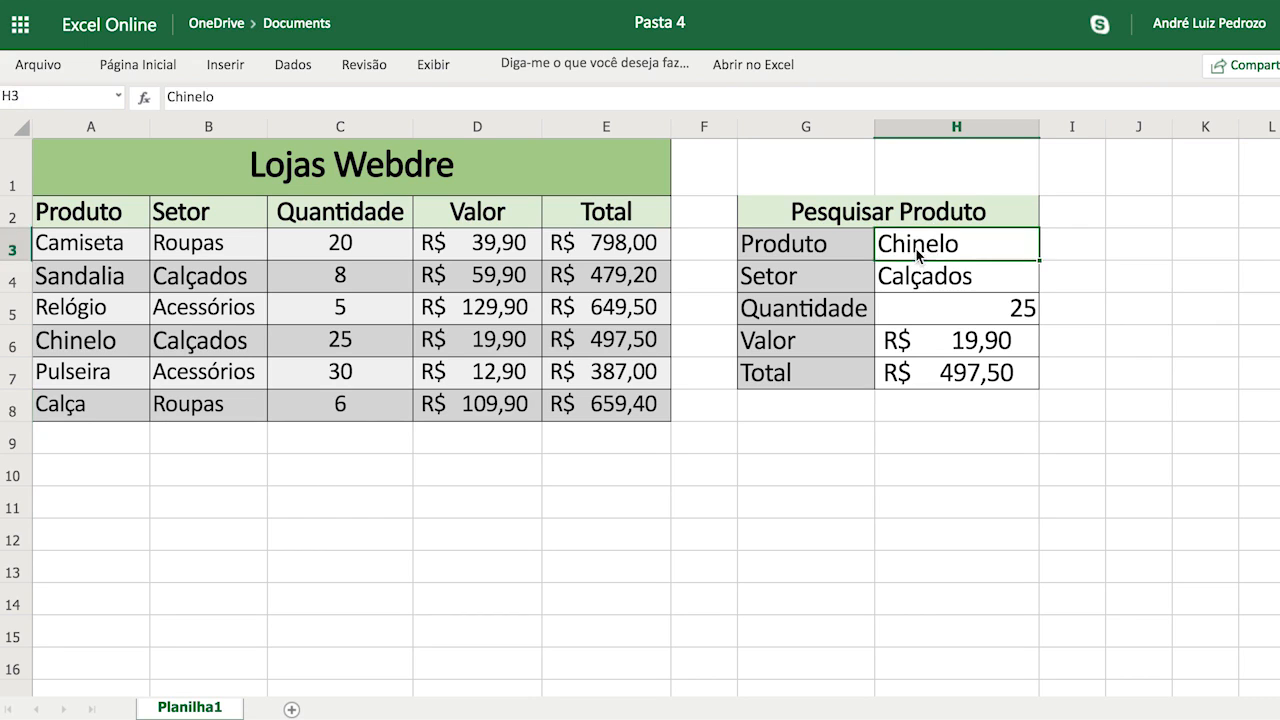
pyautogui.write('Cam')
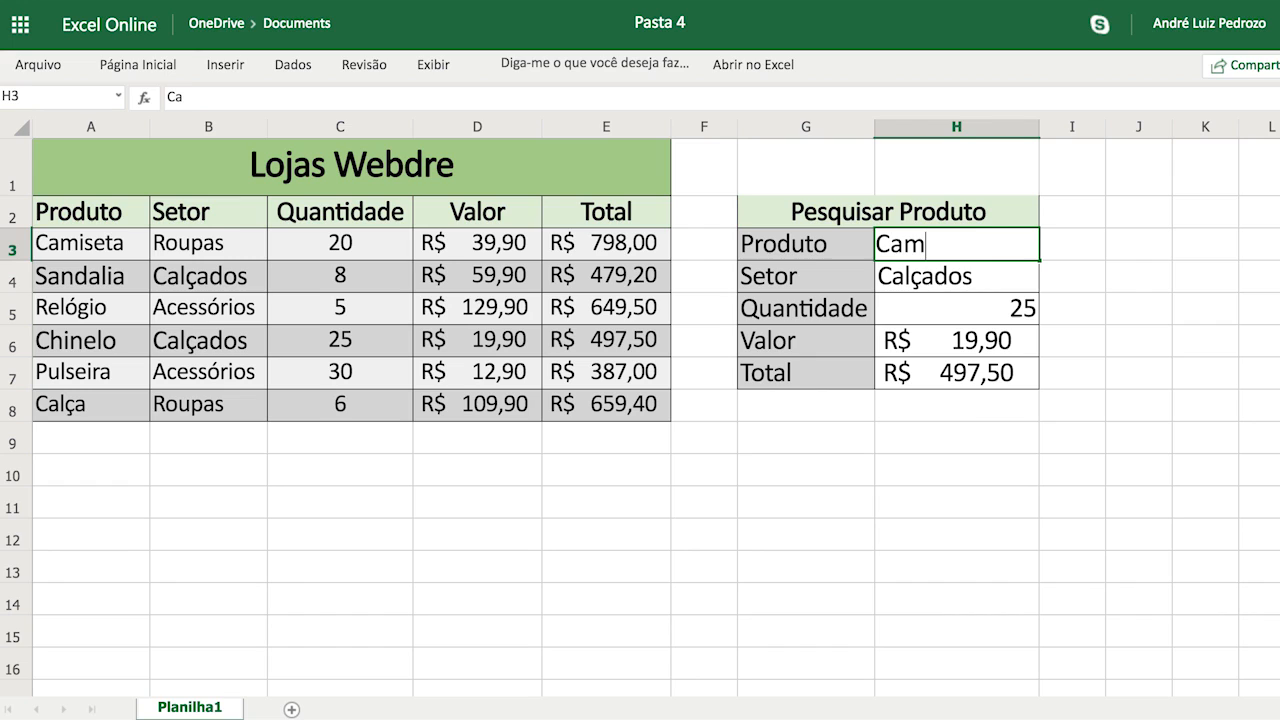
pyautogui.write('izeta')
pyautogui.press('Return')
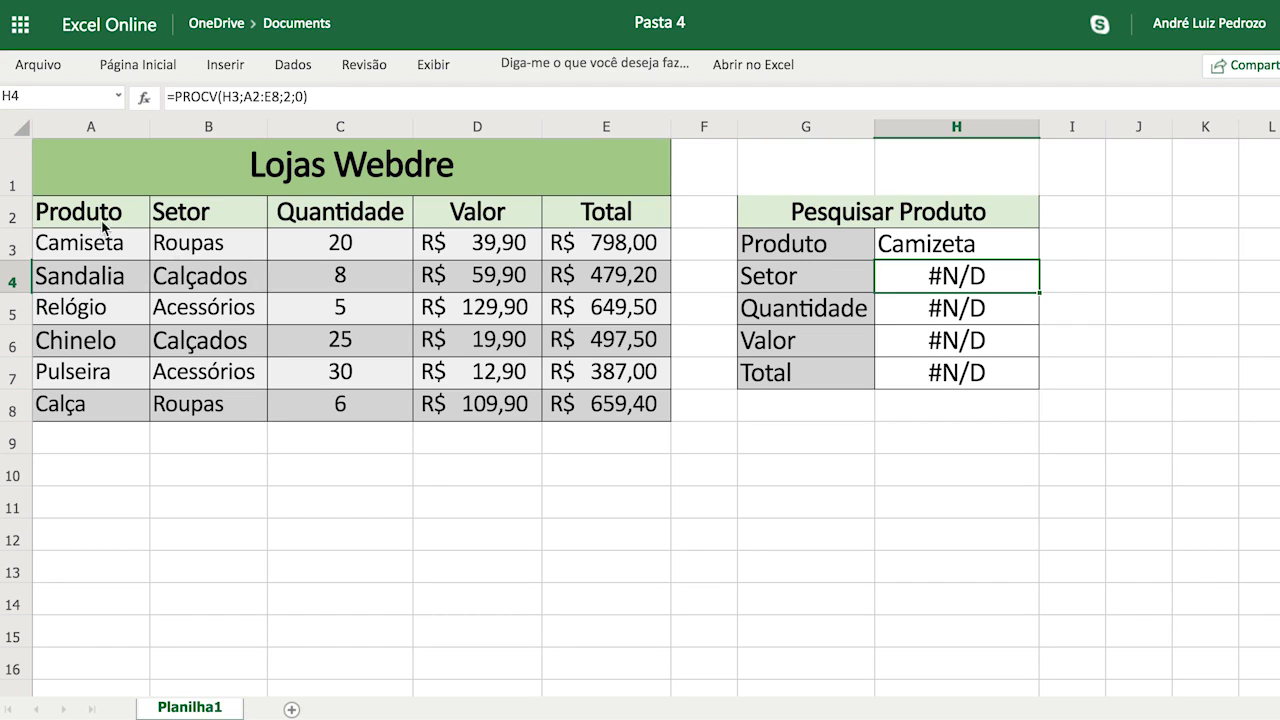
# Correct the spelling of the searched product in H3 to Camiseta
pyautogui.doubleClick(945, 247)
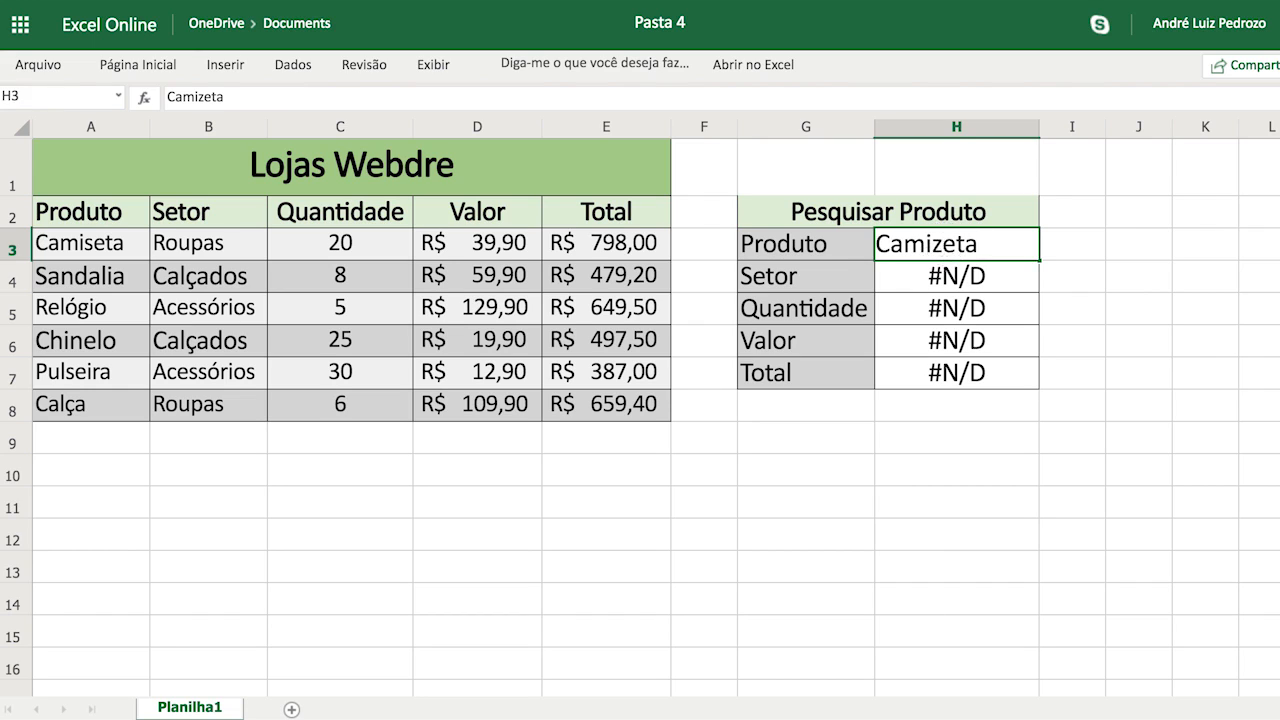
pyautogui.click(945, 247)
pyautogui.press('BackSpace')
pyautogui.write('s')
pyautogui.press('Return')
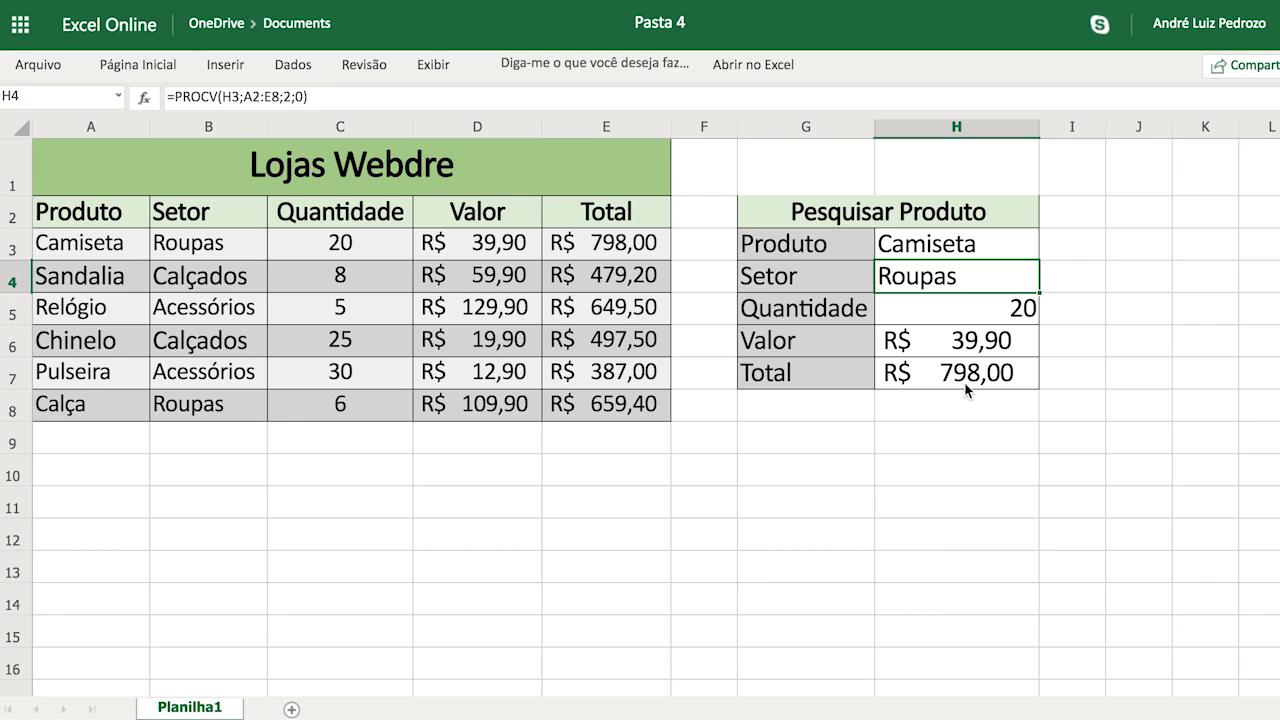
# Add a new worksheet, Planilha2, to the workbook and return to Planilha1
pyautogui.click(1025, 249)
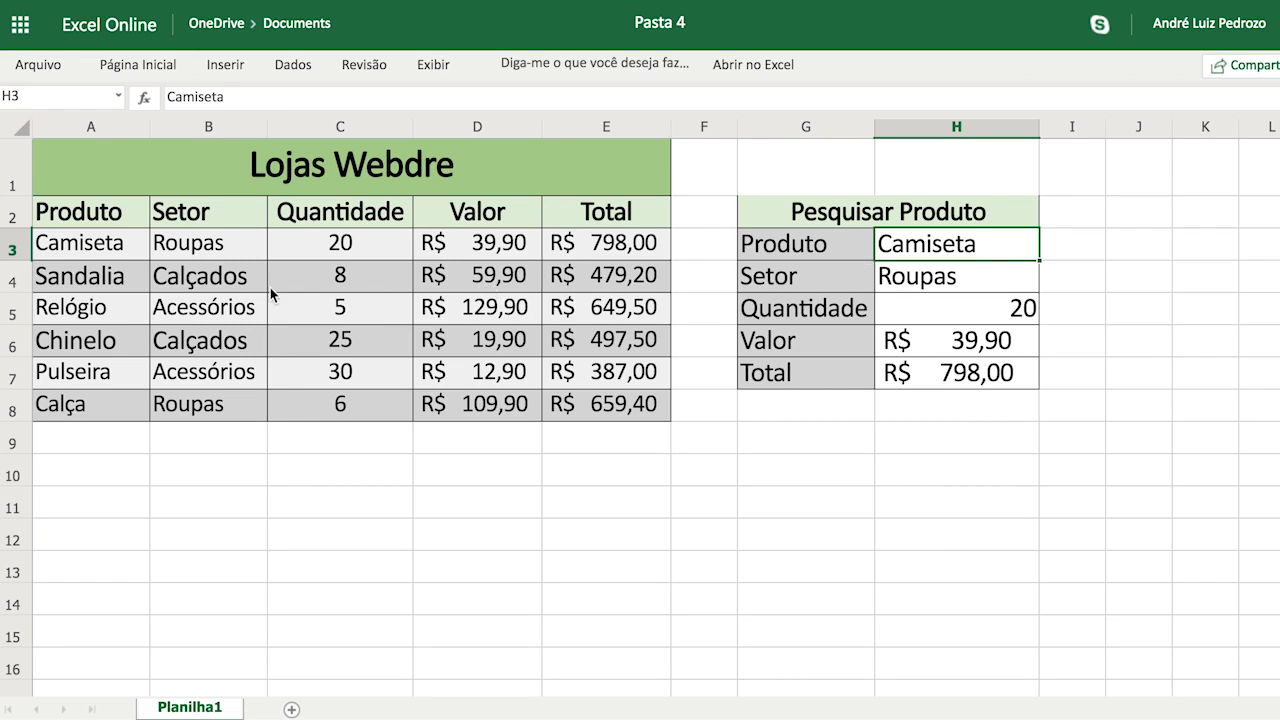
pyautogui.click(291, 709)
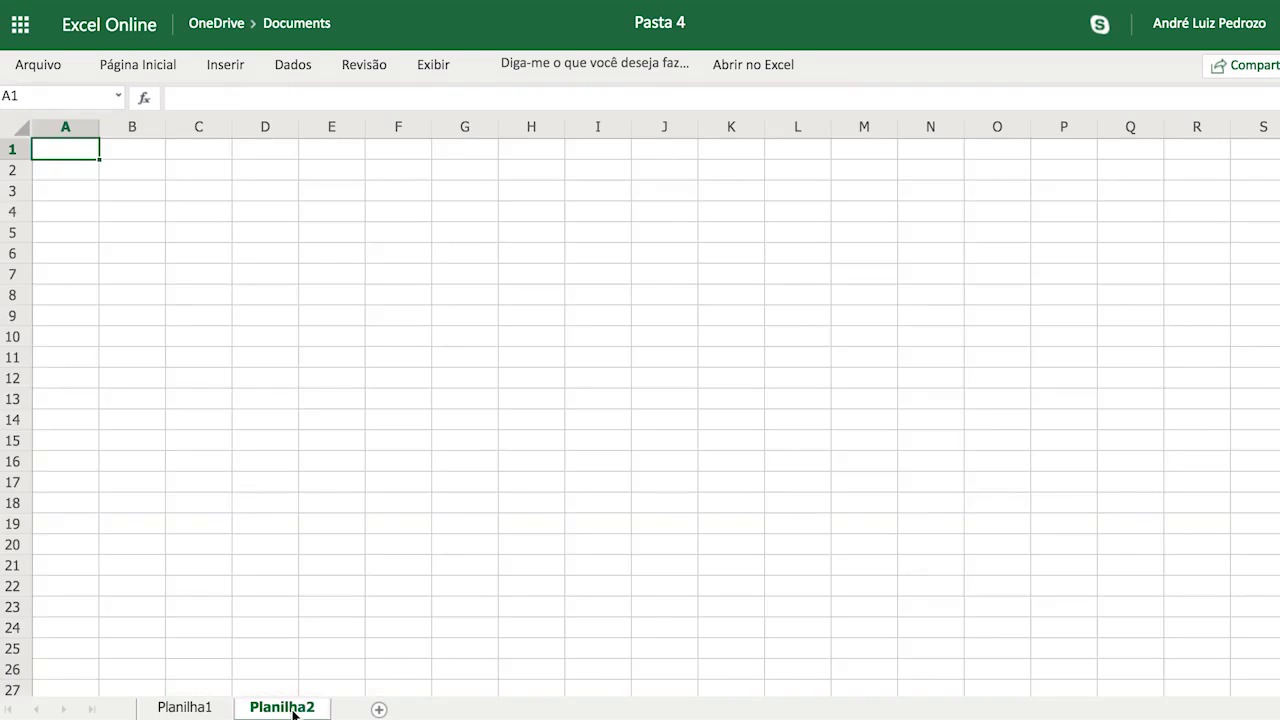
pyautogui.click(206, 709)
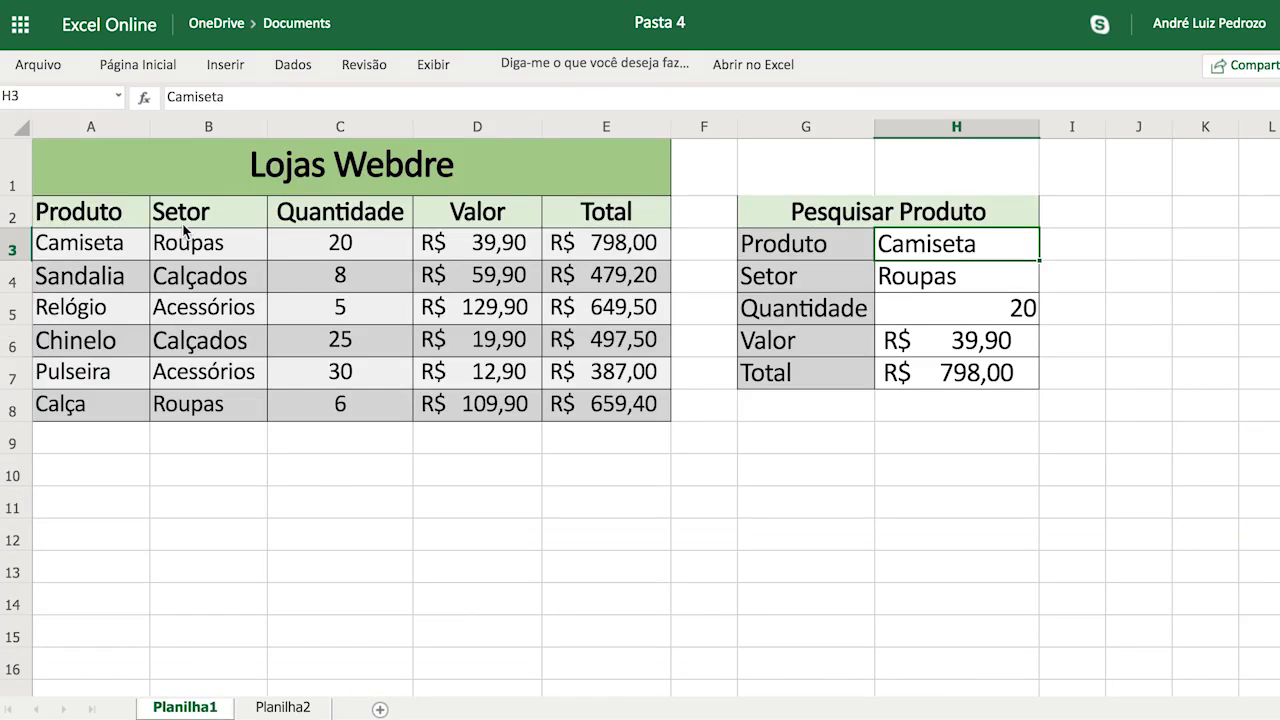
# Copy the Lojas Webdre title cell from Planilha1 and switch to the Planilha2 sheet
pyautogui.click(111, 166)
pyautogui.moveTo(111, 166); pyautogui.dragTo(575, 403)
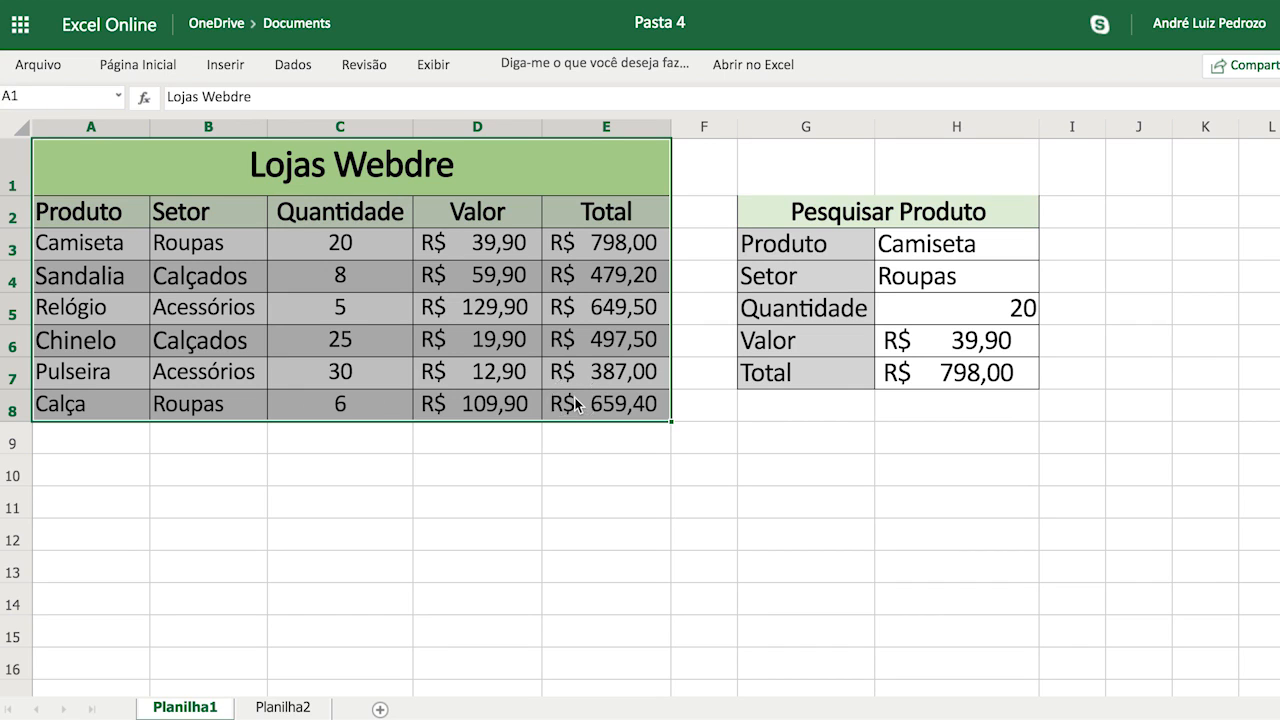
pyautogui.click(428, 196)
pyautogui.hotkey('ctrl', 'c')
pyautogui.click(283, 707)
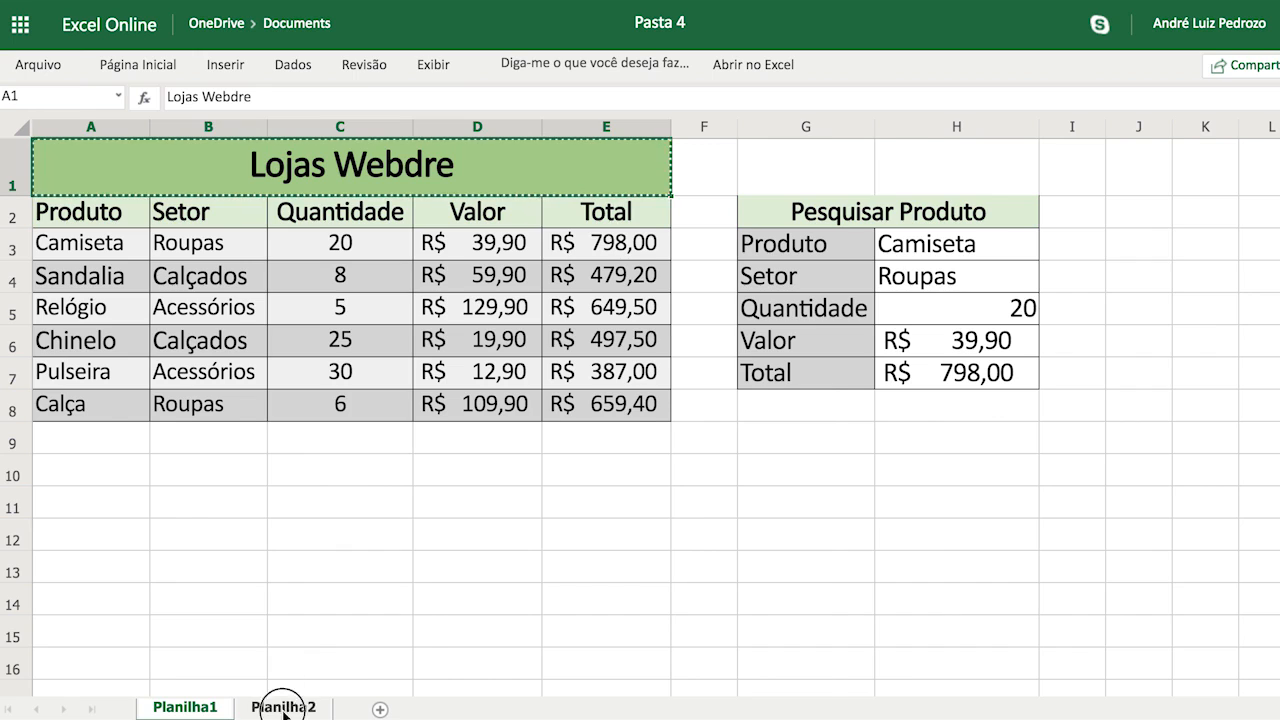
pyautogui.click(245, 404)
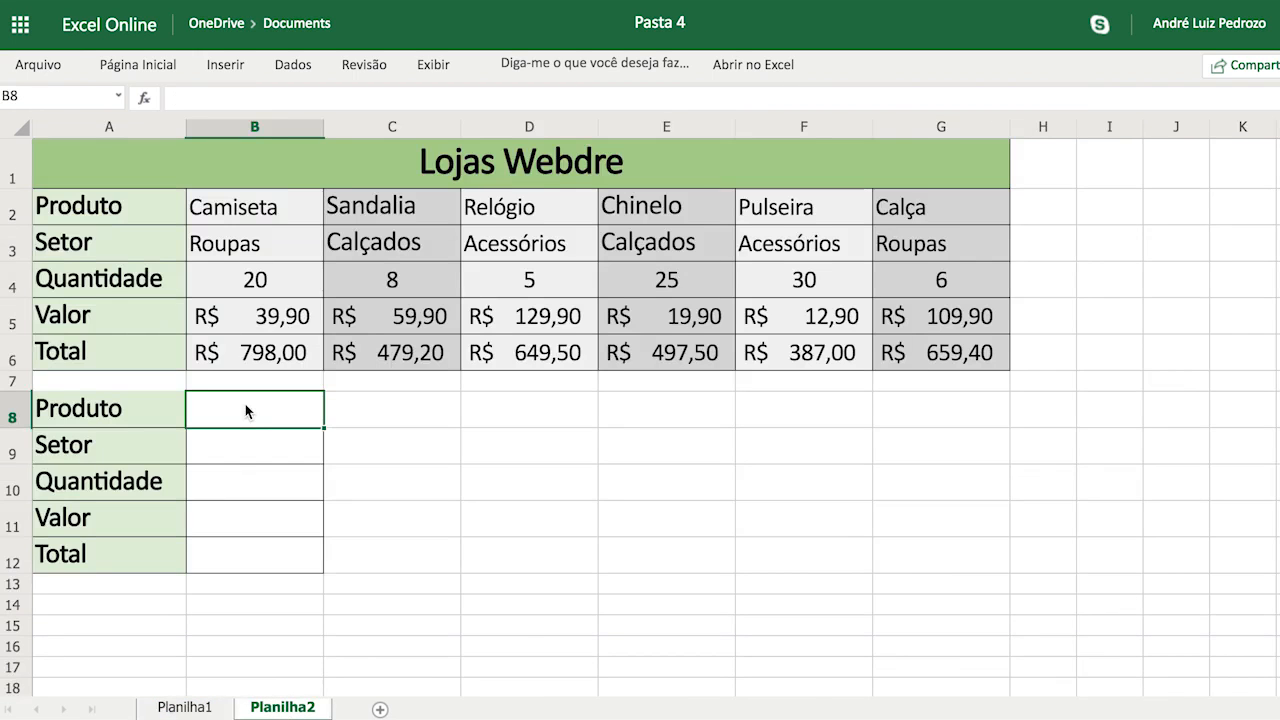
# Examine the horizontal table layout in Planilha2, covering the row headings in A2:A6, the product columns and the empty columns H to K
pyautogui.click(98, 207)
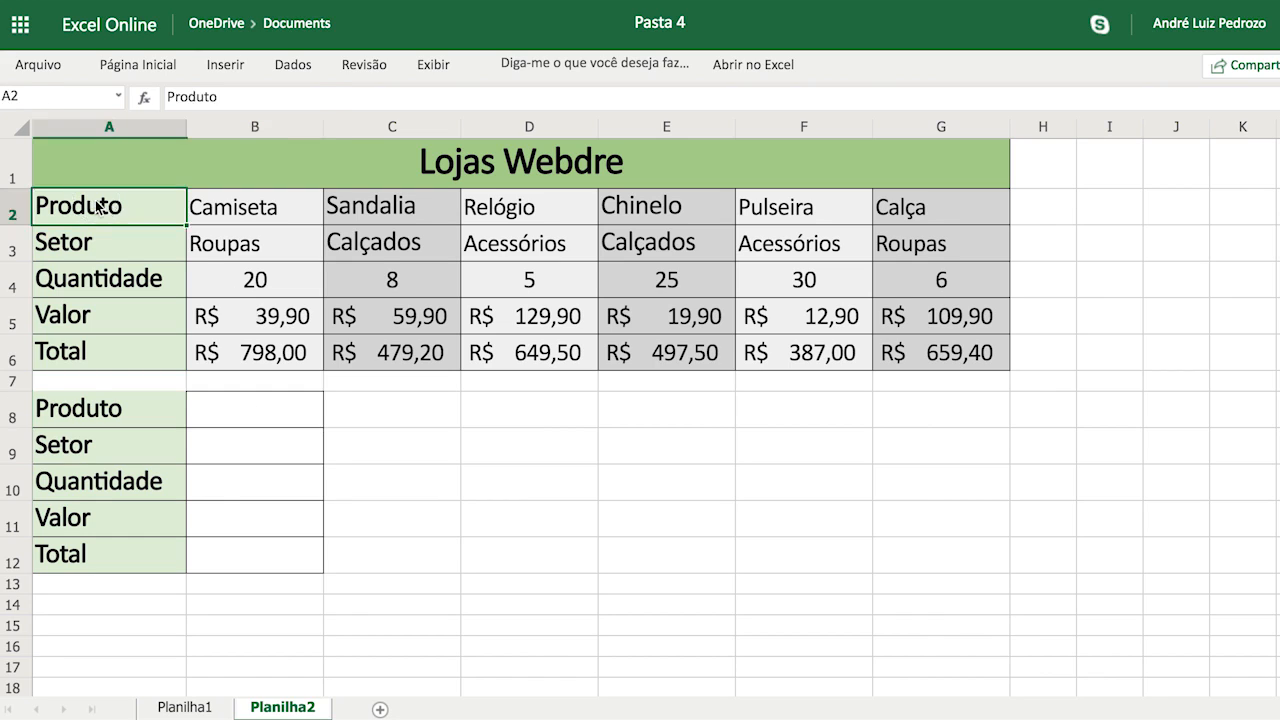
pyautogui.click(96, 242)
pyautogui.click(85, 278)
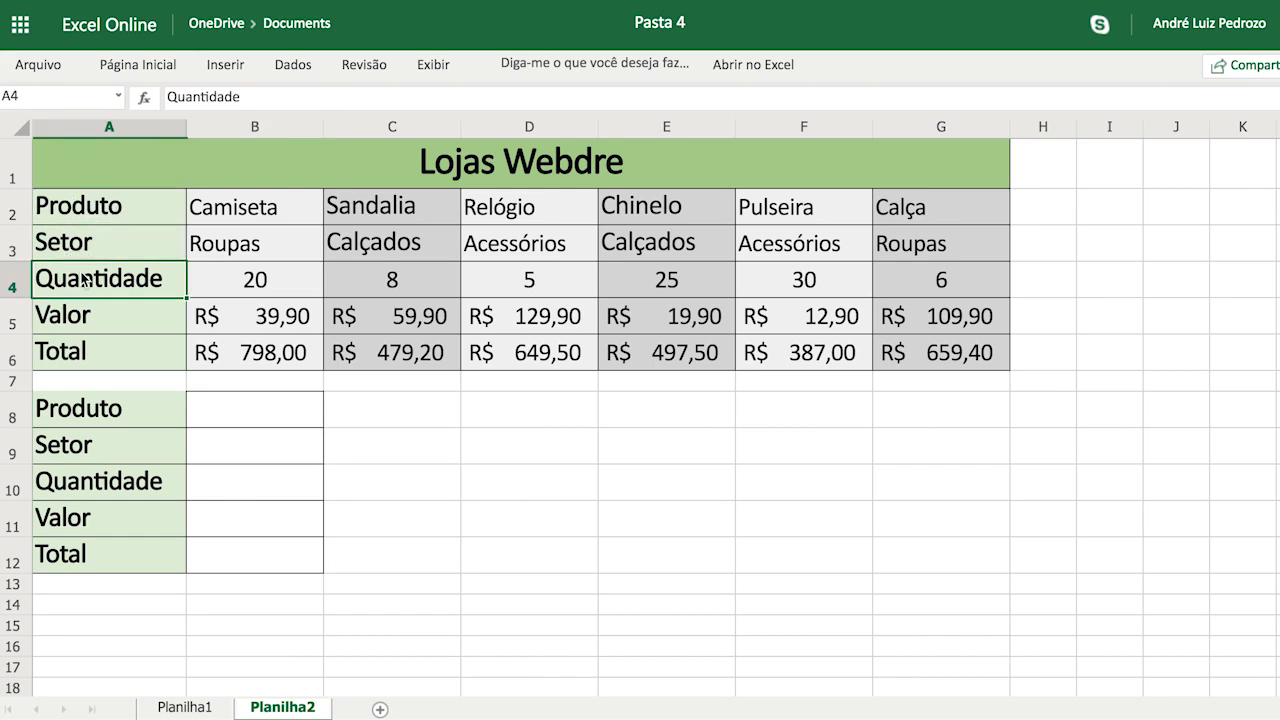
pyautogui.click(83, 316)
pyautogui.click(76, 354)
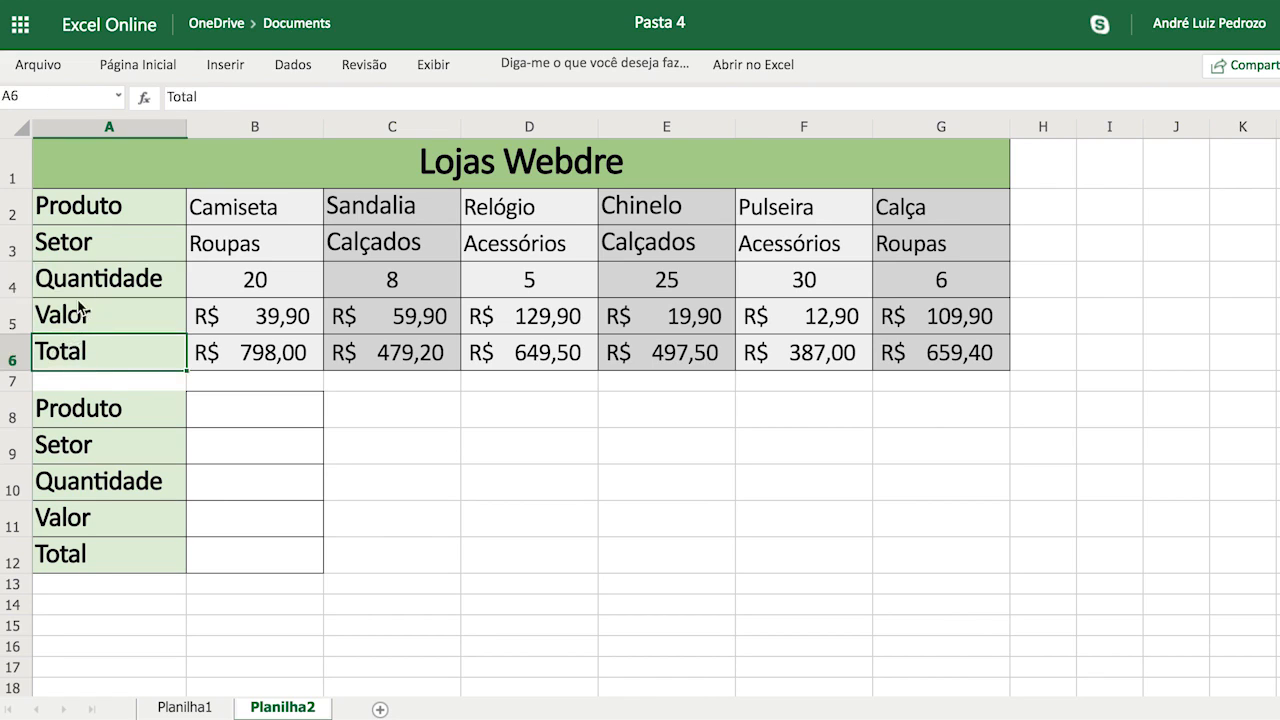
pyautogui.click(116, 215)
pyautogui.click(113, 236)
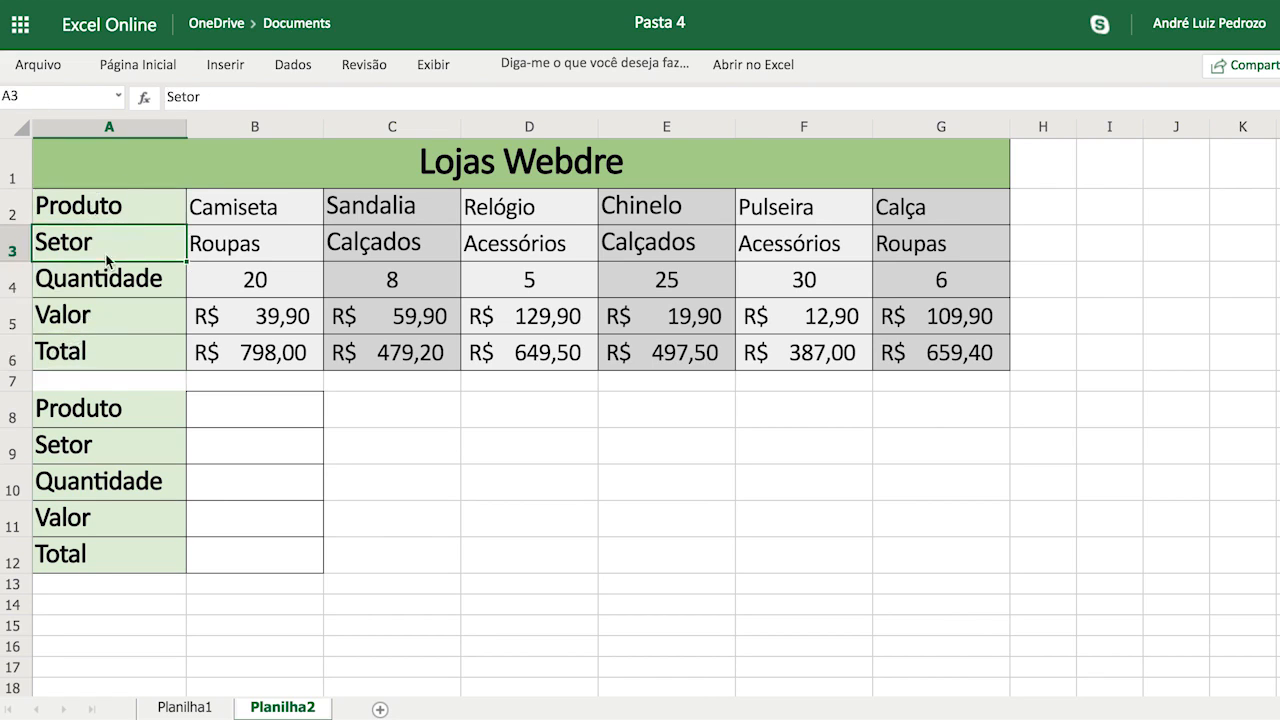
pyautogui.click(110, 279)
pyautogui.click(104, 326)
pyautogui.click(98, 348)
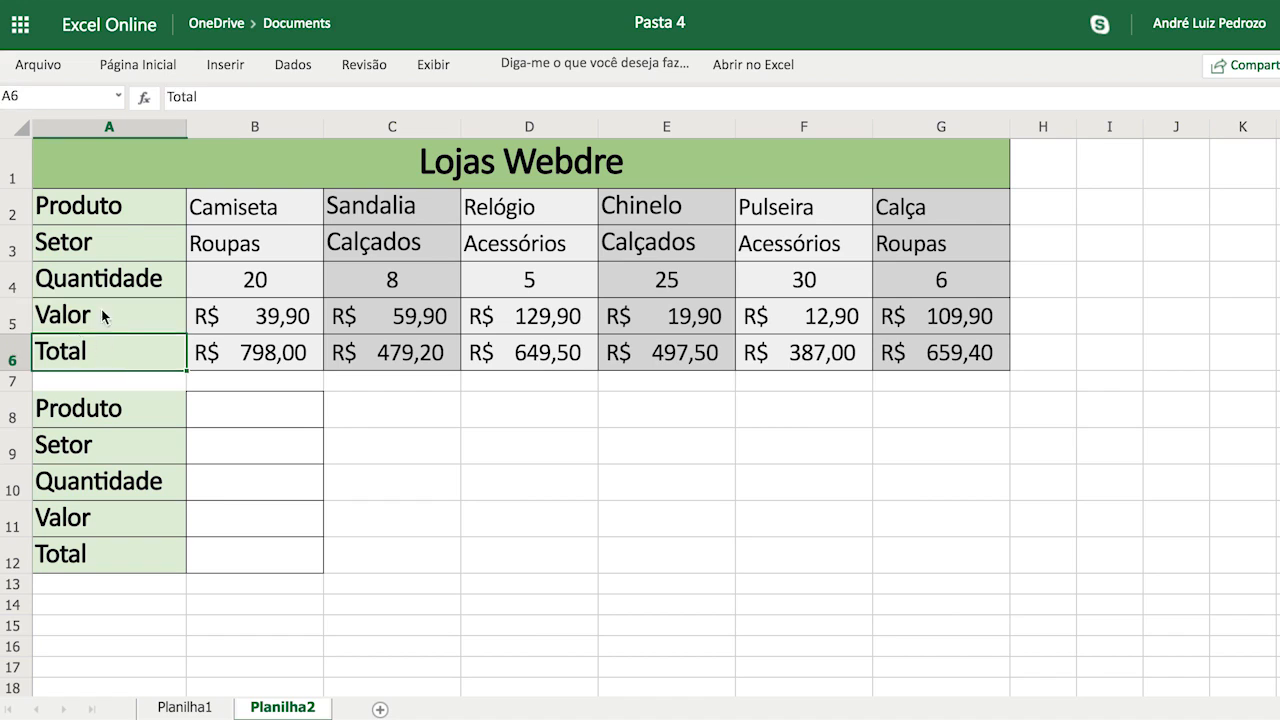
pyautogui.click(121, 211)
pyautogui.click(117, 255)
pyautogui.click(115, 289)
pyautogui.click(114, 318)
pyautogui.click(115, 348)
pyautogui.moveTo(274, 209); pyautogui.dragTo(275, 305)
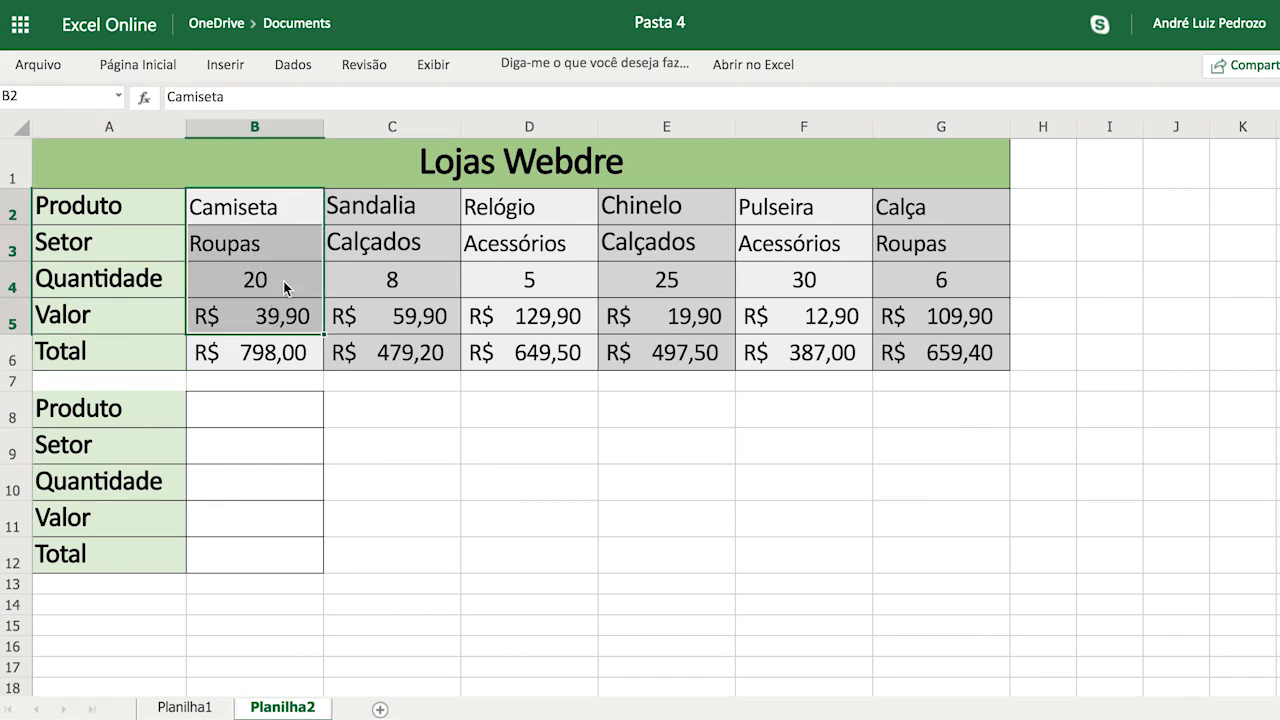
pyautogui.click(986, 208)
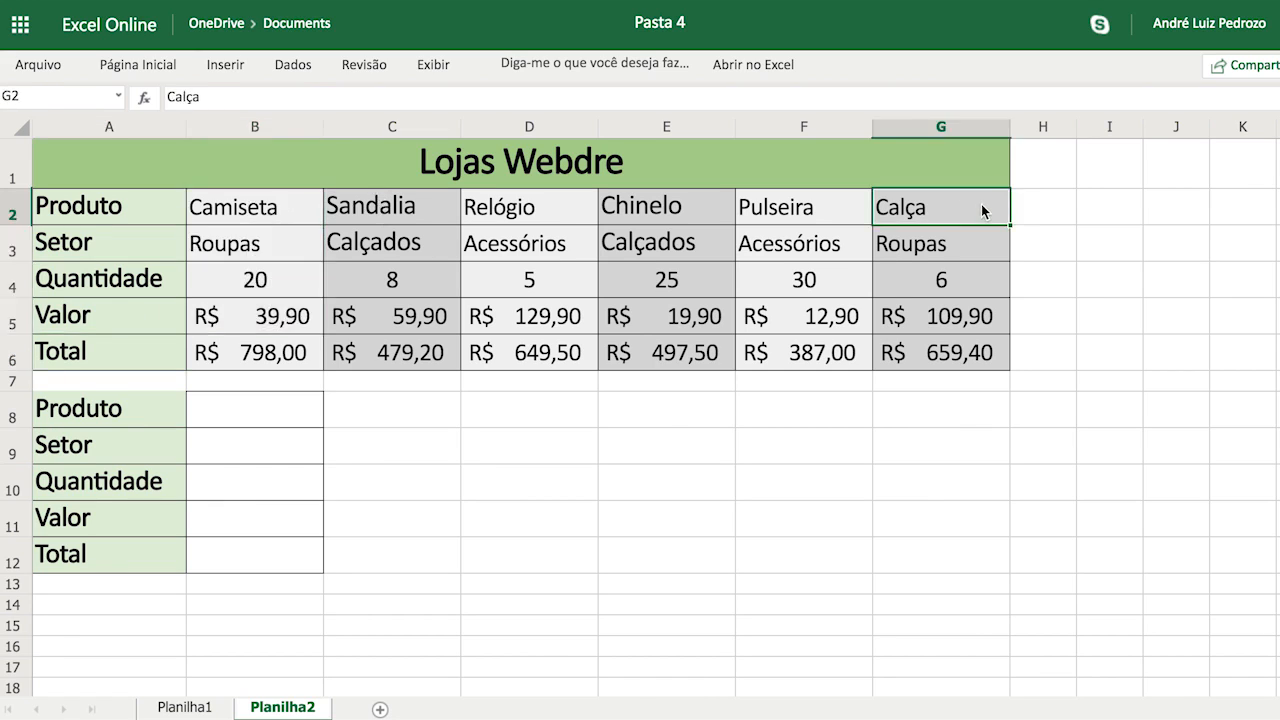
pyautogui.moveTo(1031, 205); pyautogui.dragTo(1033, 337)
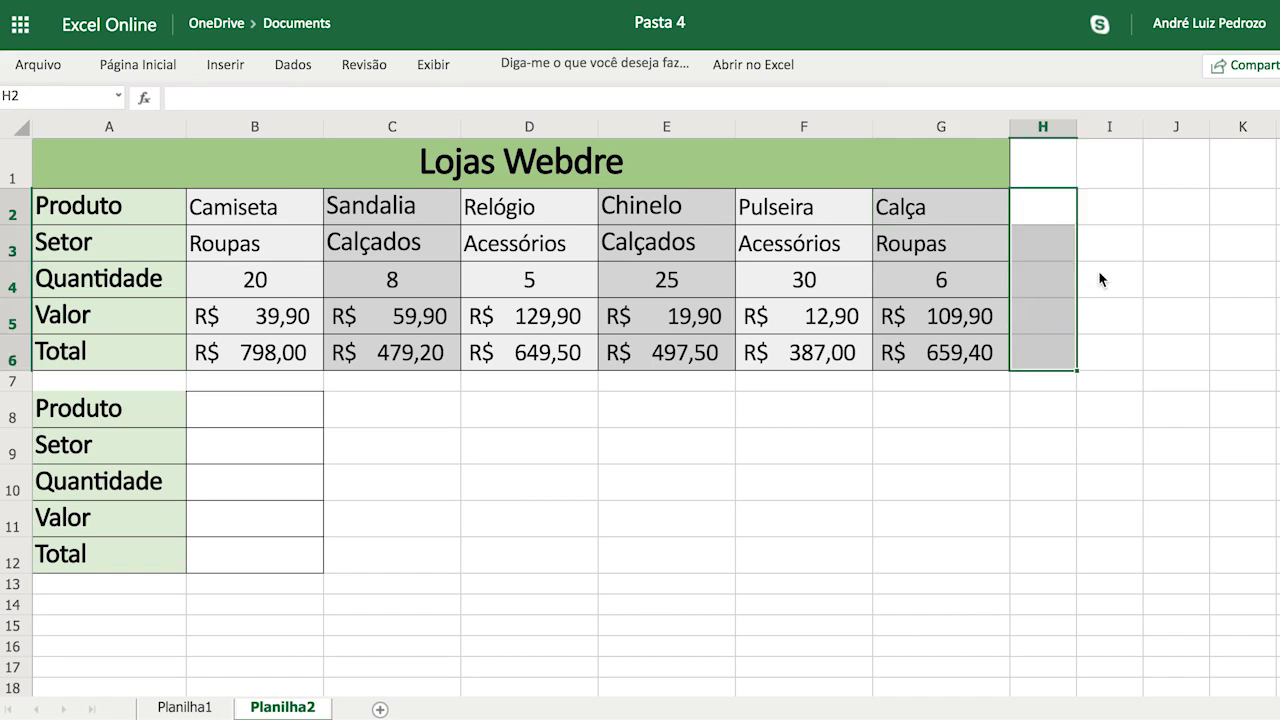
pyautogui.moveTo(1120, 198); pyautogui.dragTo(1132, 325)
pyautogui.moveTo(1177, 196); pyautogui.dragTo(1189, 326)
pyautogui.moveTo(1223, 200); pyautogui.dragTo(1232, 356)
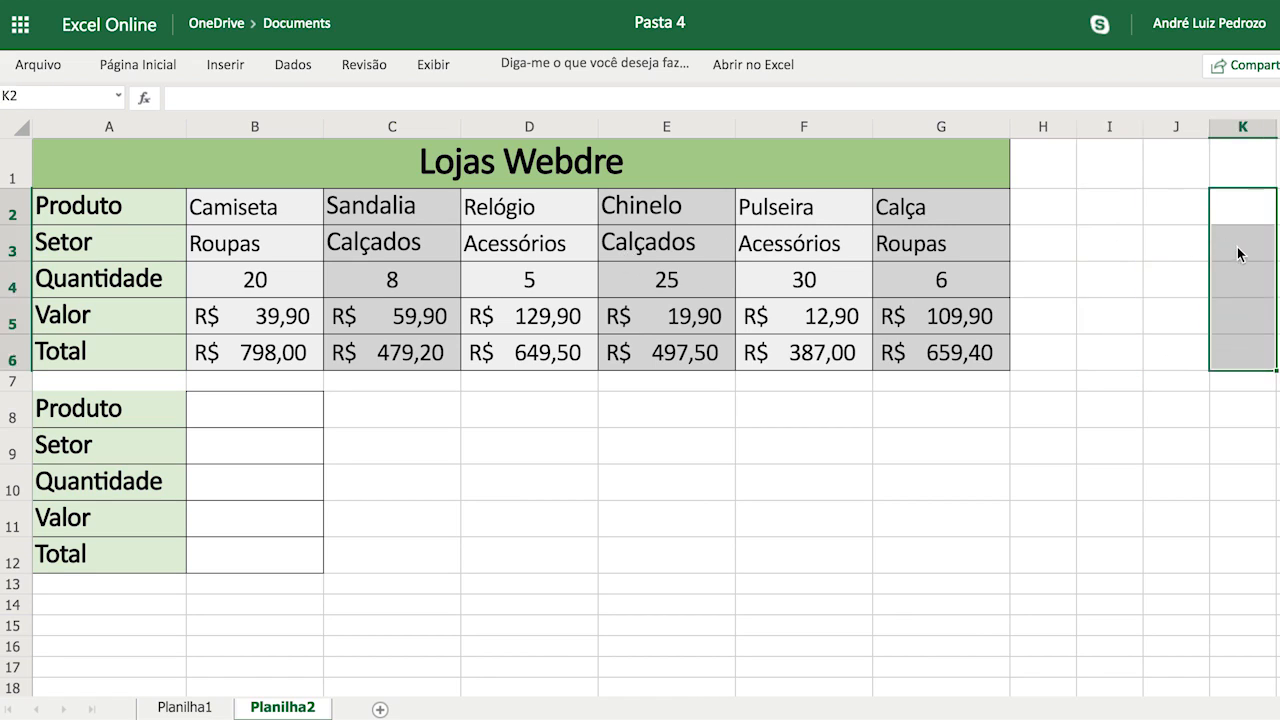
# Enter Relógio as the searched product in B8
pyautogui.click(222, 417)
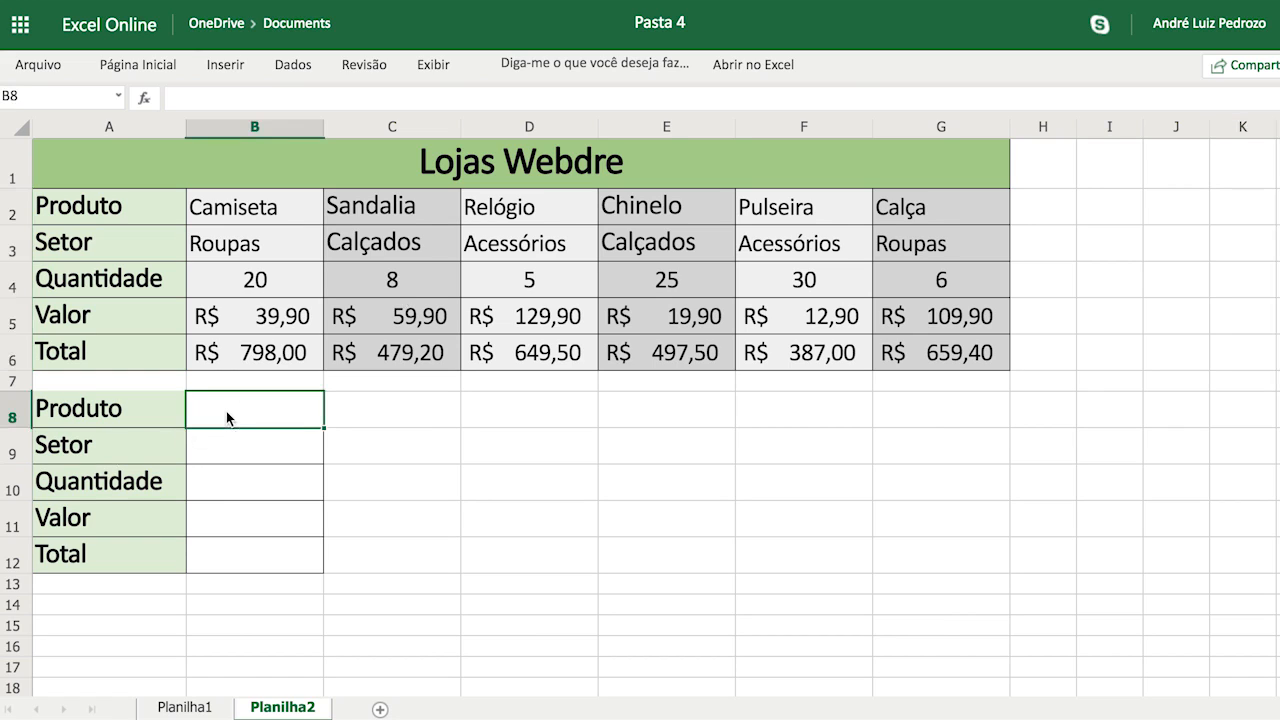
pyautogui.write('Re')
pyautogui.press('BackSpace')
pyautogui.press('BackSpace')
pyautogui.press('BackSpace')
pyautogui.press('BackSpace')
pyautogui.write('Relógio')
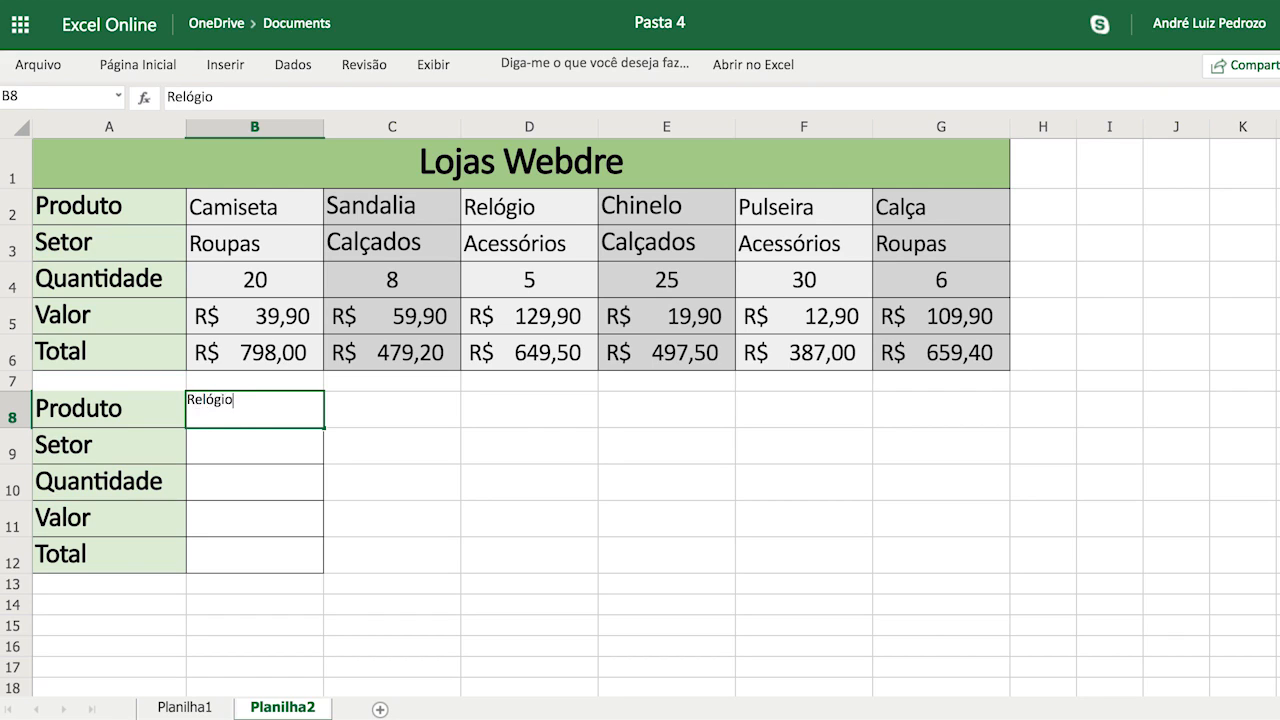
pyautogui.click(218, 593)
# Increase the font size of the search result cells B8:B12 to 18
pyautogui.moveTo(226, 555); pyautogui.dragTo(237, 402)
pyautogui.click(169, 62)
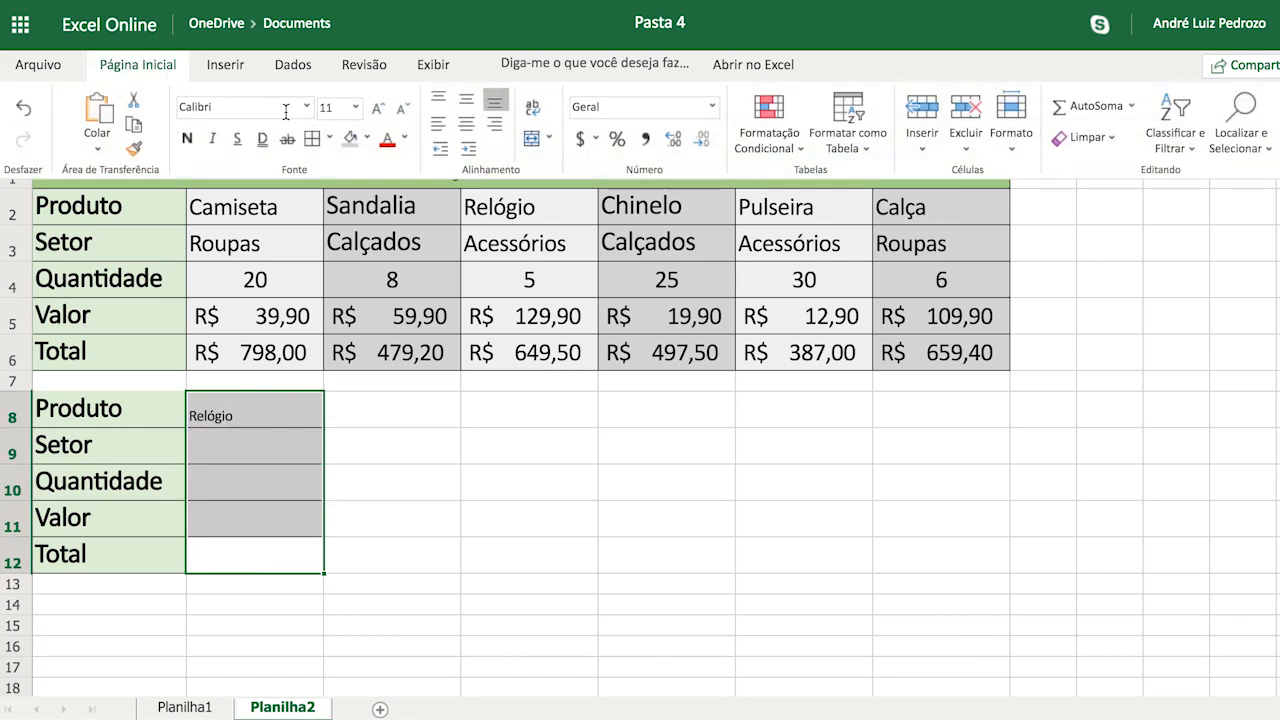
pyautogui.click(378, 108)
pyautogui.click(378, 108)
pyautogui.click(378, 108)
pyautogui.click(378, 108)
pyautogui.click(378, 108)
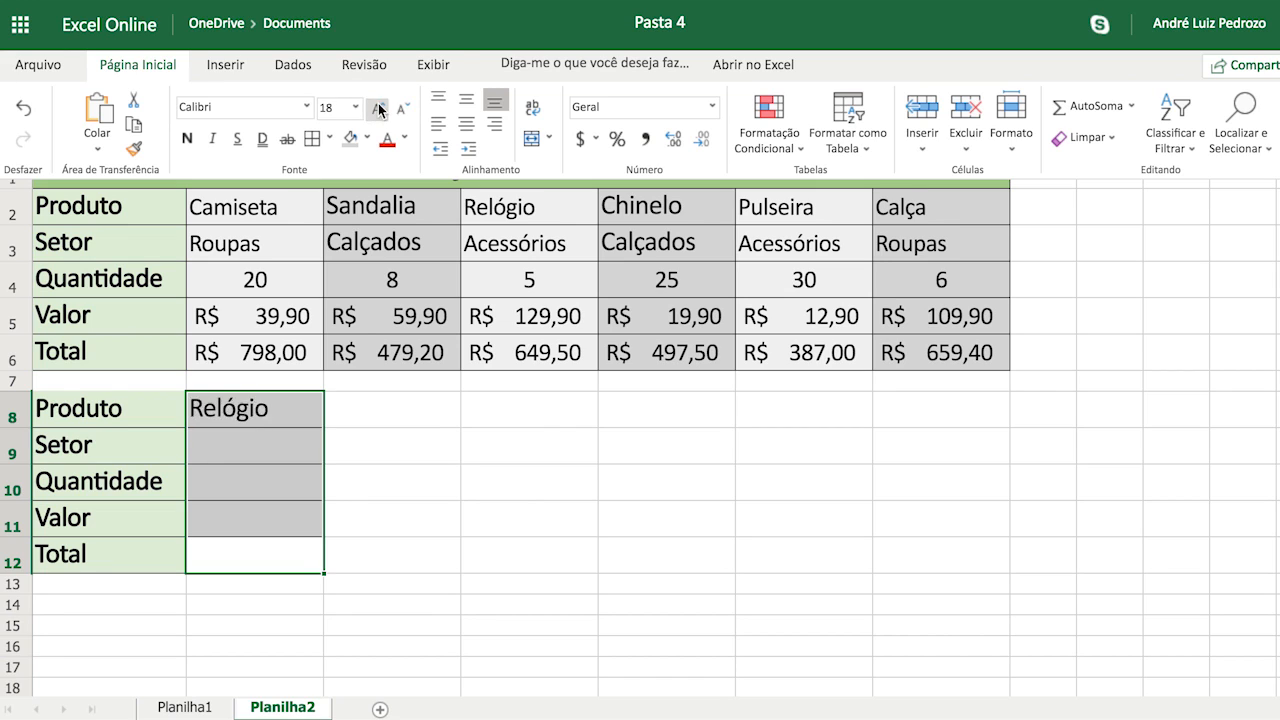
pyautogui.click(380, 478)
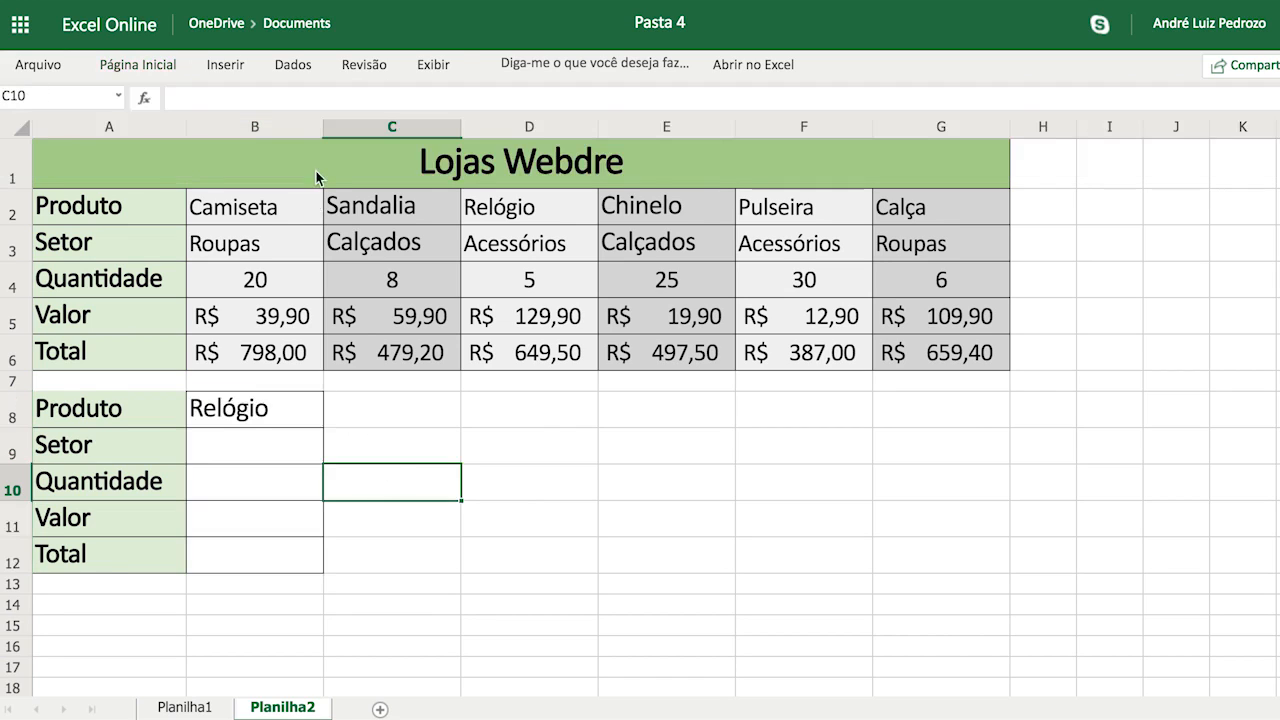
# Enter a PROCH formula for Setor in B9 that looks up B8 in A2:G6, with row index 2 and 0 as the last argument
pyautogui.click(253, 455)
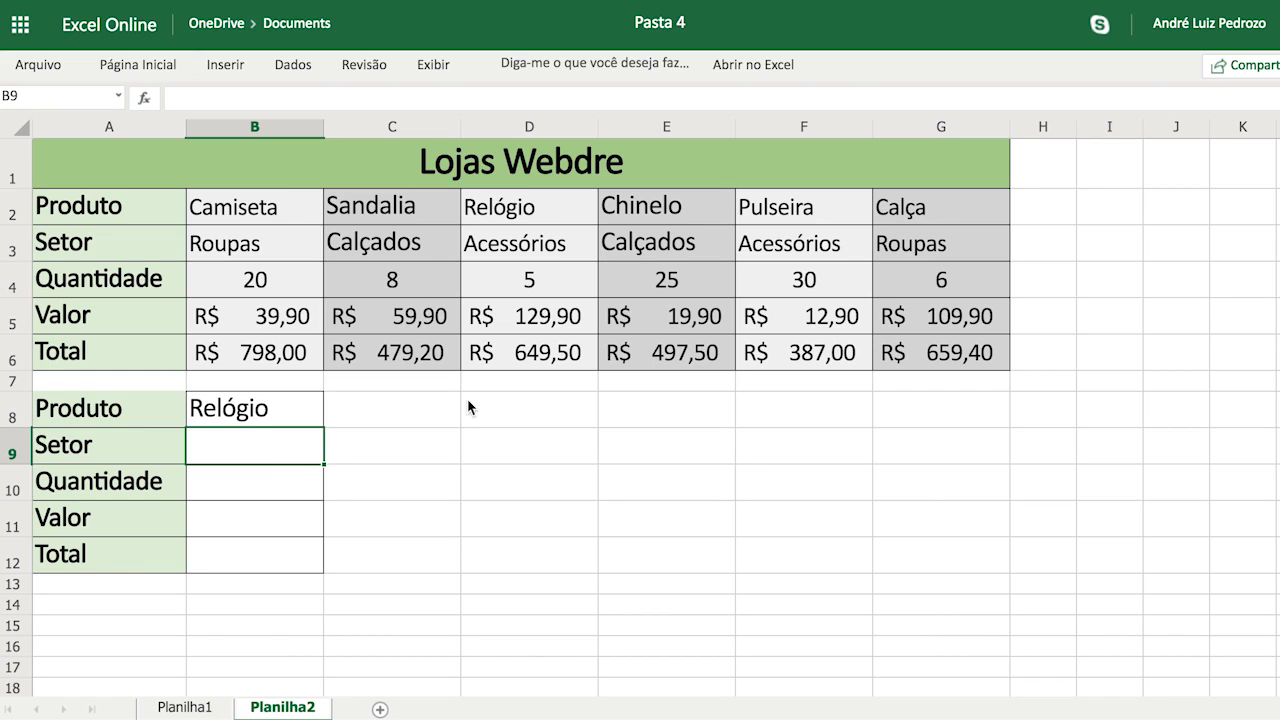
pyautogui.moveTo(230, 205); pyautogui.dragTo(1169, 211)
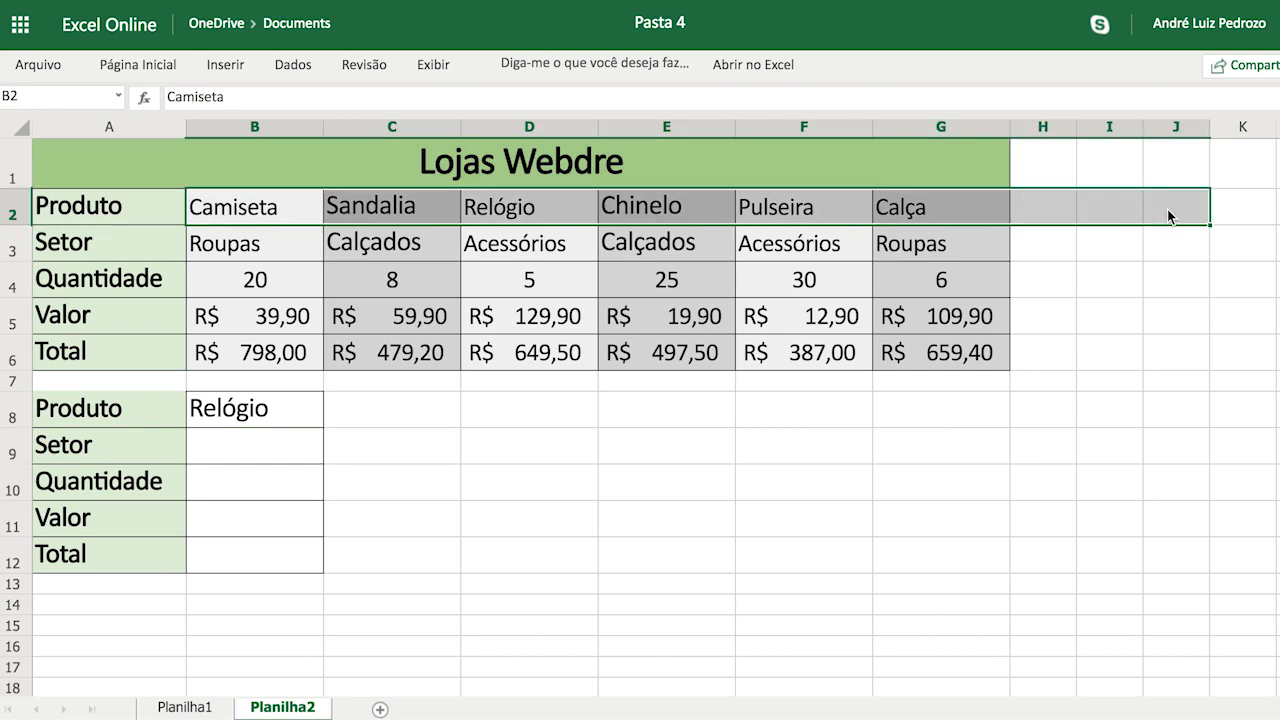
pyautogui.moveTo(85, 207); pyautogui.dragTo(1163, 226)
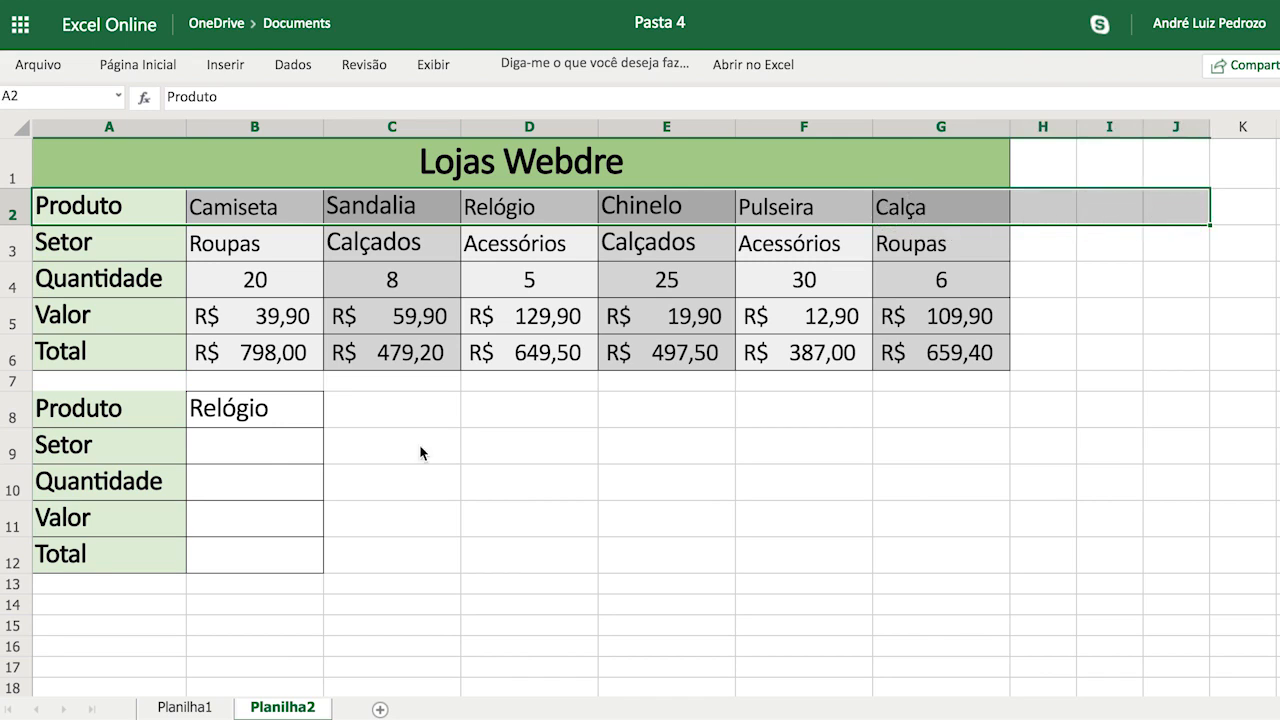
pyautogui.click(252, 444)
pyautogui.write('=proch')
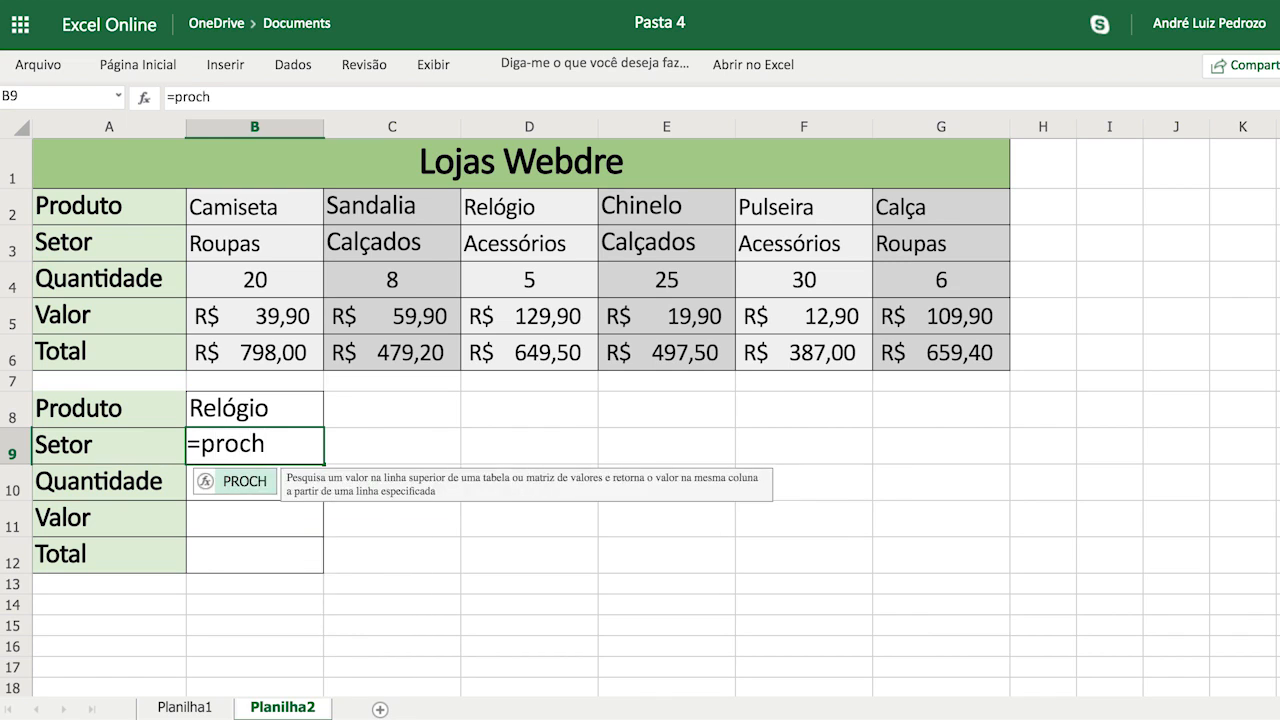
pyautogui.write('(')
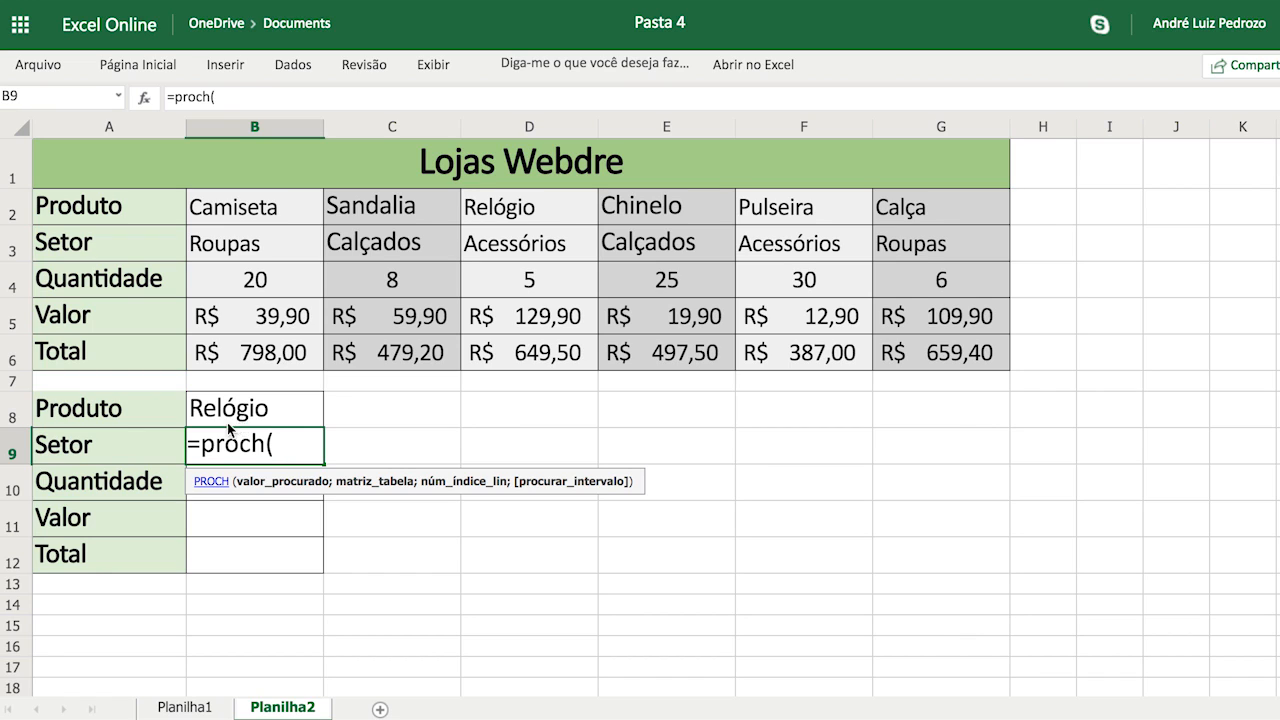
pyautogui.click(233, 420)
pyautogui.write(';')
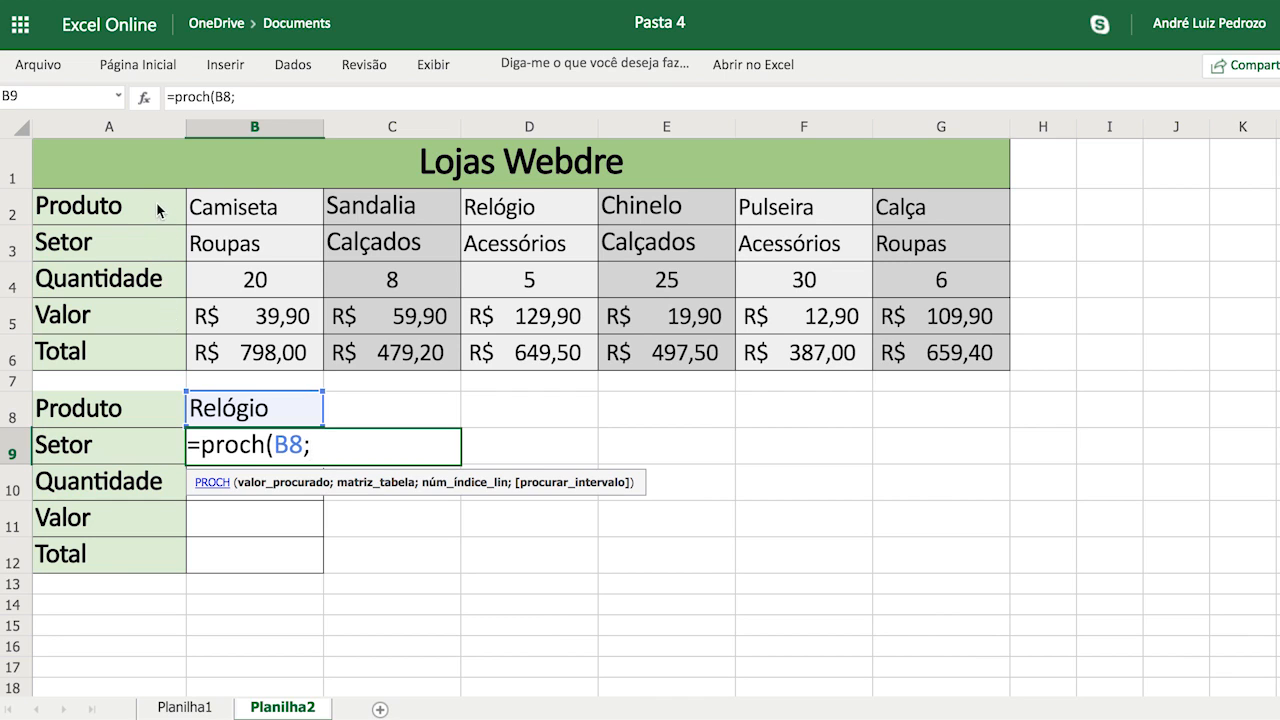
pyautogui.moveTo(157, 202); pyautogui.dragTo(973, 360)
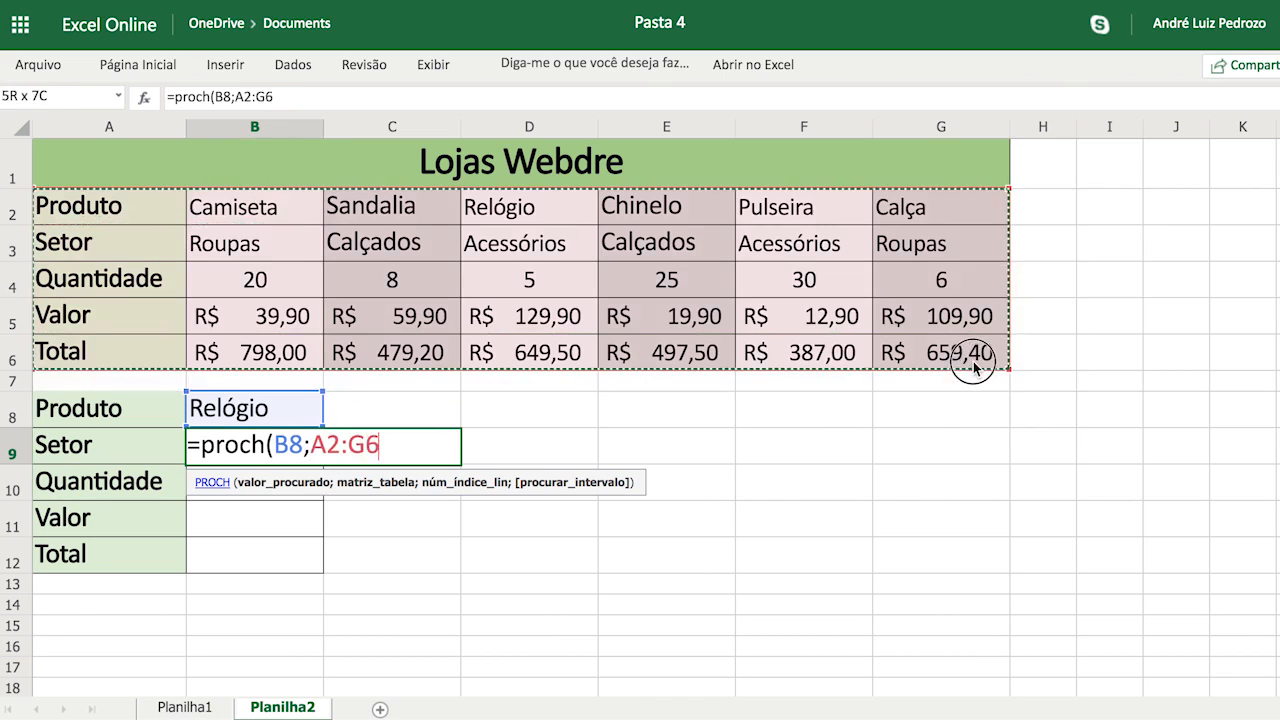
pyautogui.write(';')
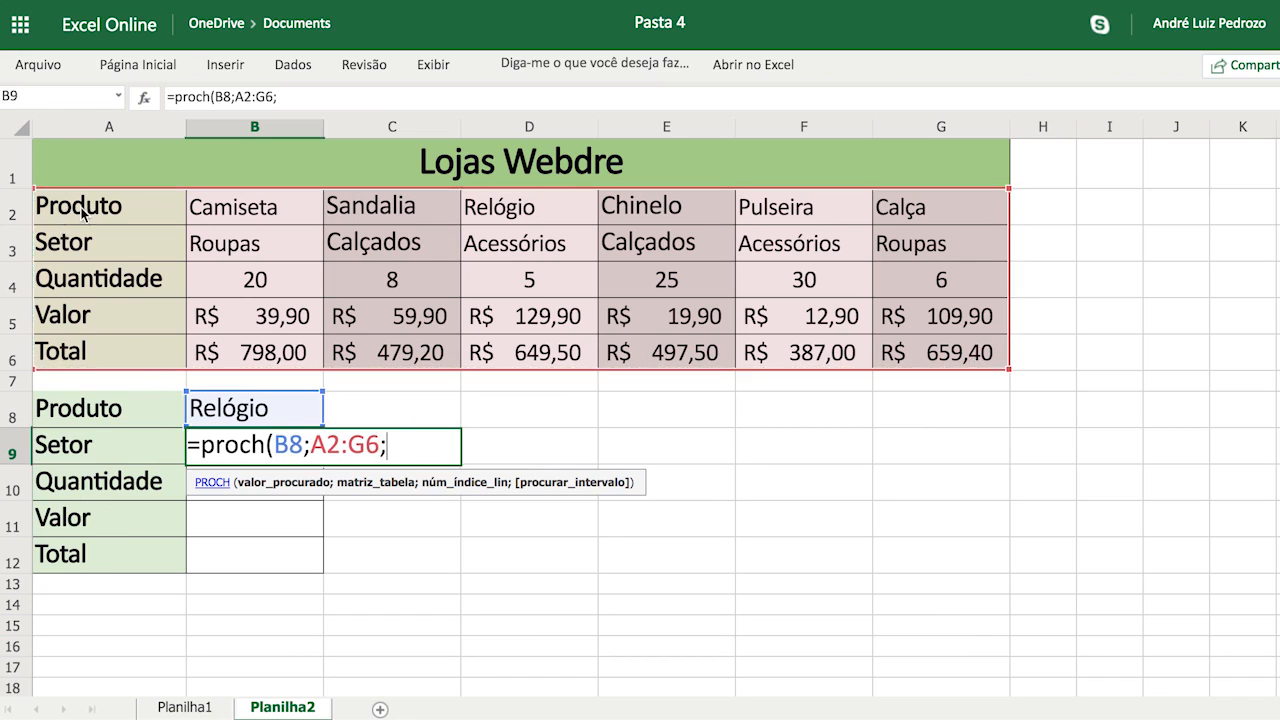
pyautogui.write('2')
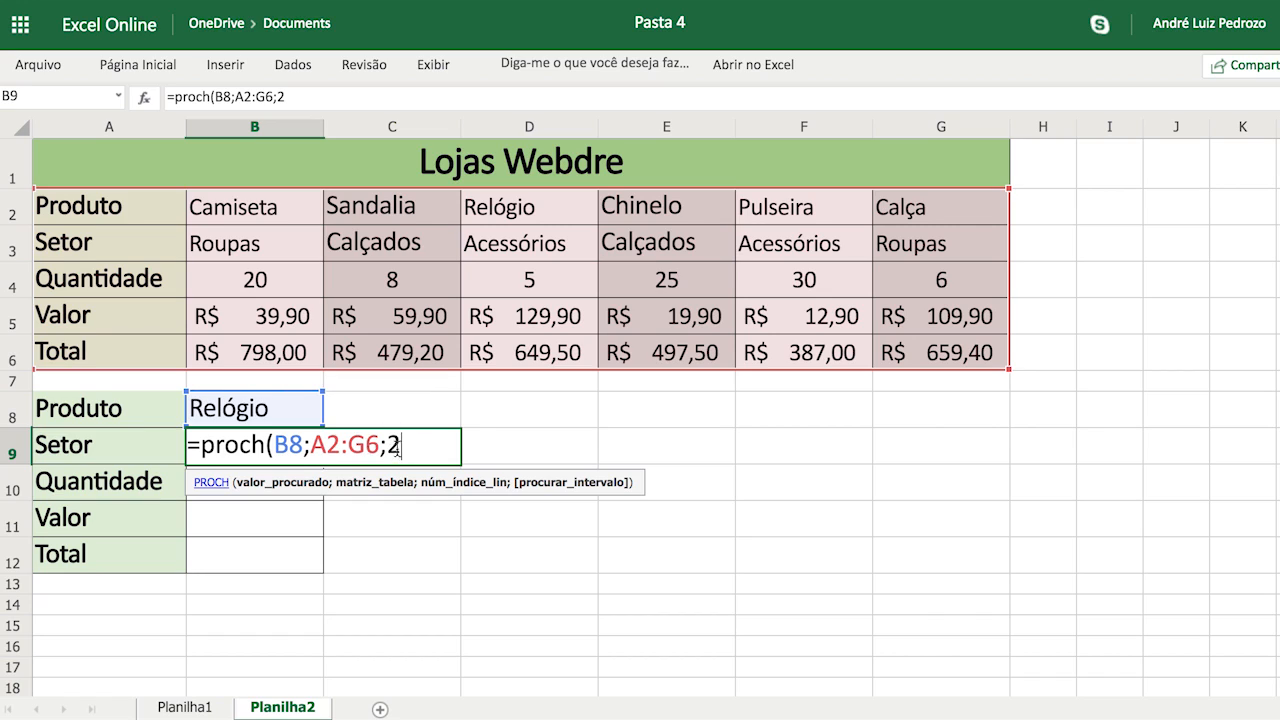
pyautogui.write(';0')
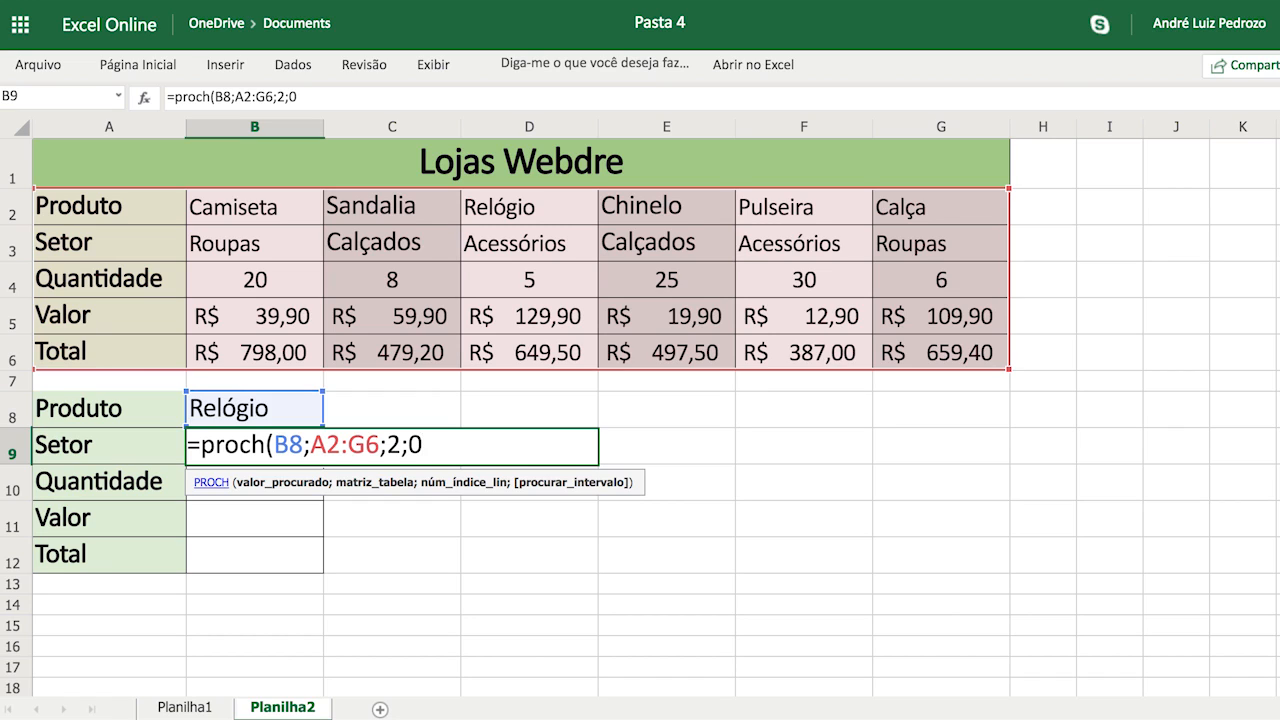
pyautogui.write(')')
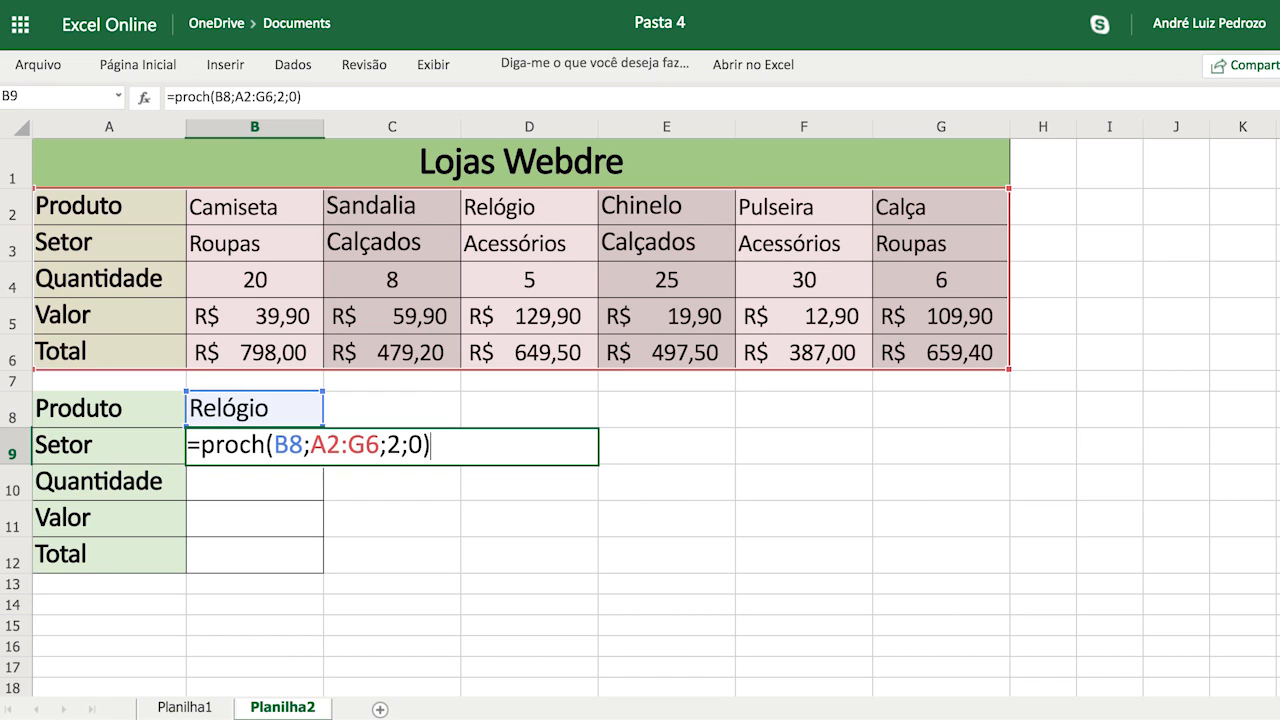
# Enter a PROCH formula for Quantidade in B10 that looks up B8 in A2:G6, with row index 3 and 0 as the last argument
pyautogui.click(245, 487)
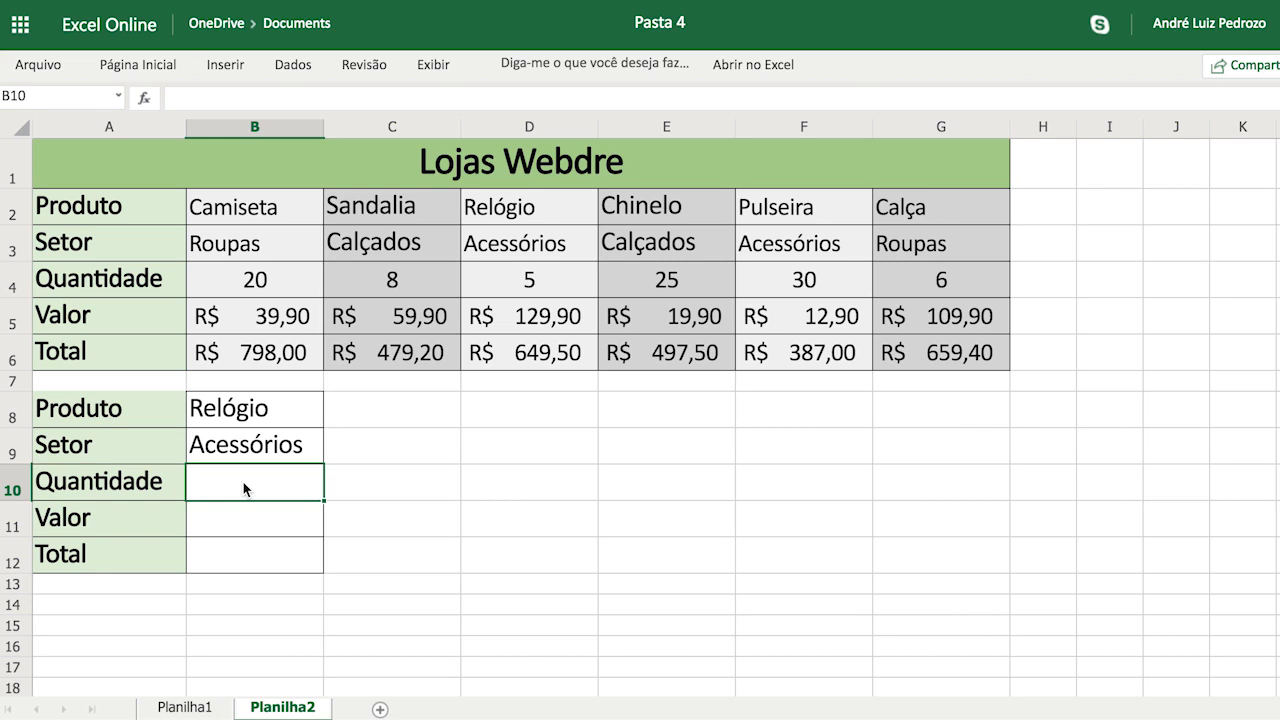
pyautogui.write('=p')
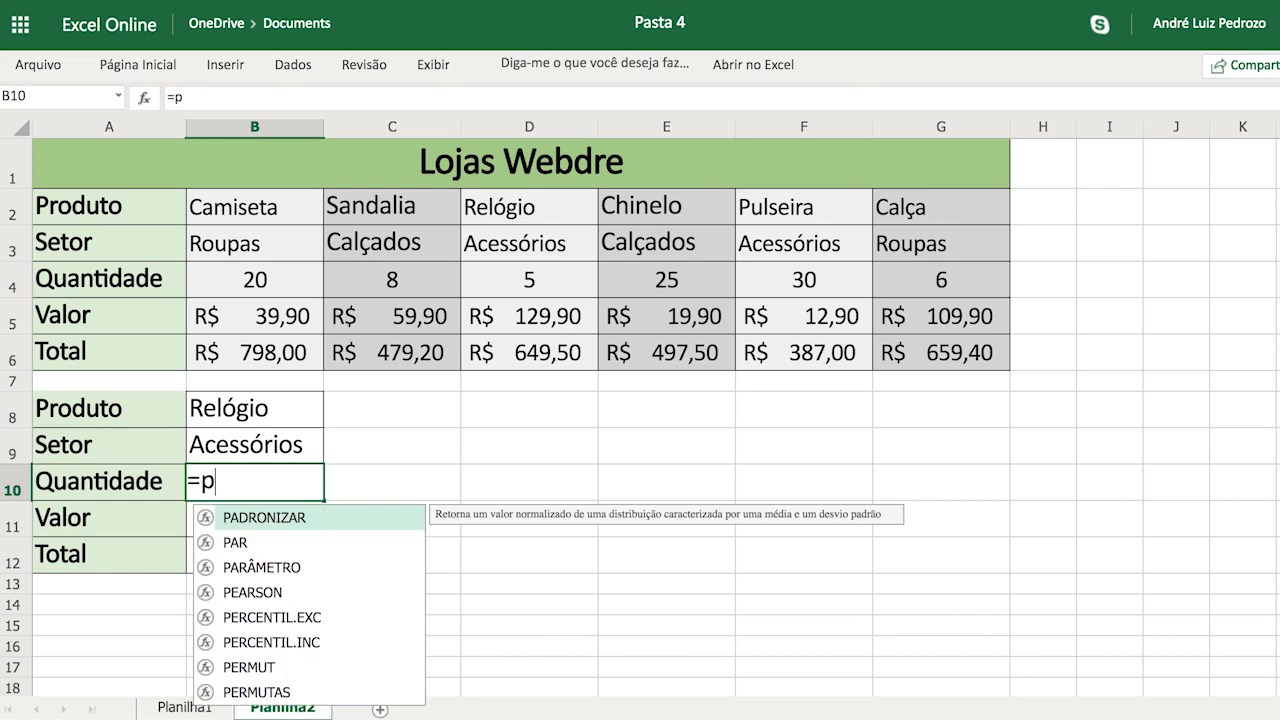
pyautogui.write('roch(')
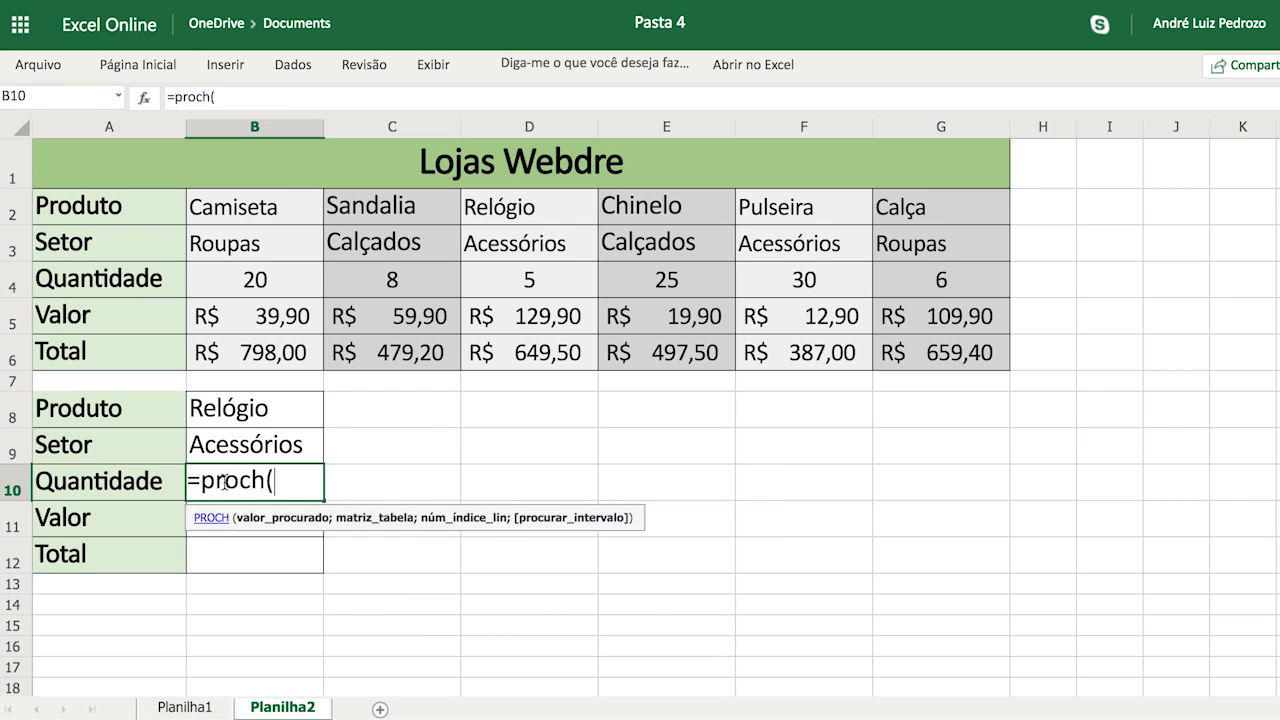
pyautogui.click(241, 418)
pyautogui.write(';')
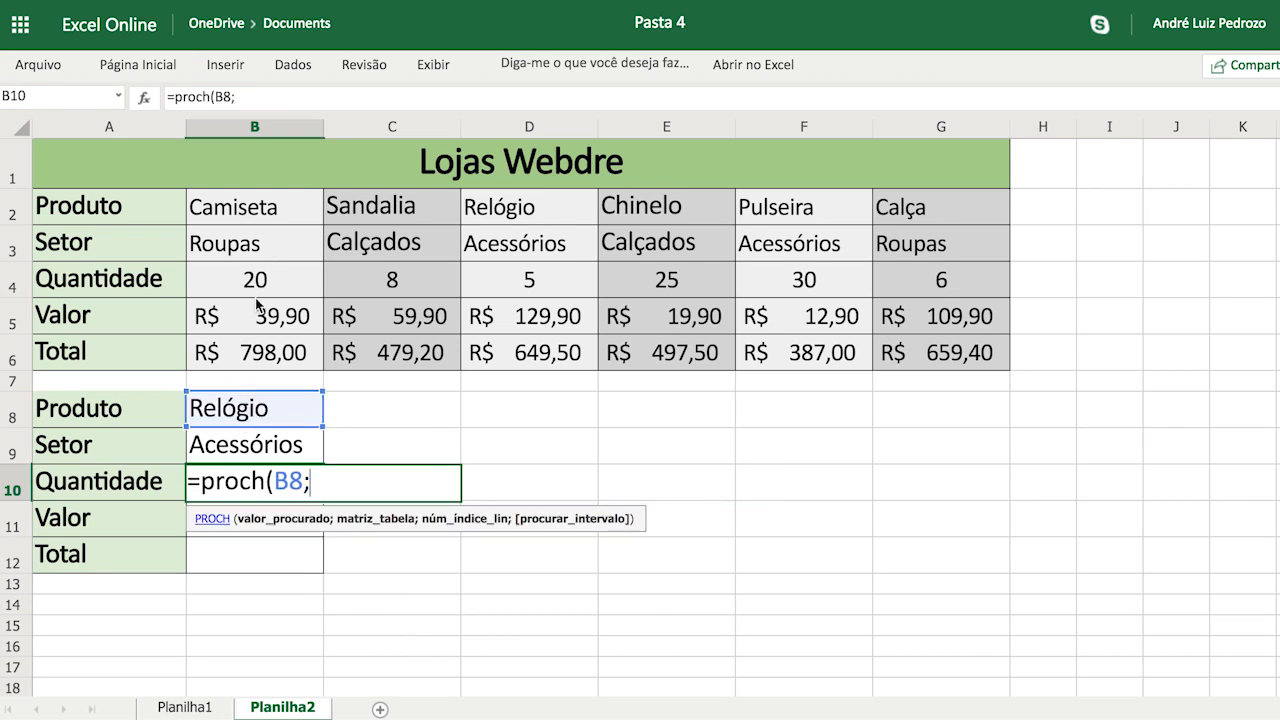
pyautogui.moveTo(116, 210); pyautogui.dragTo(974, 357)
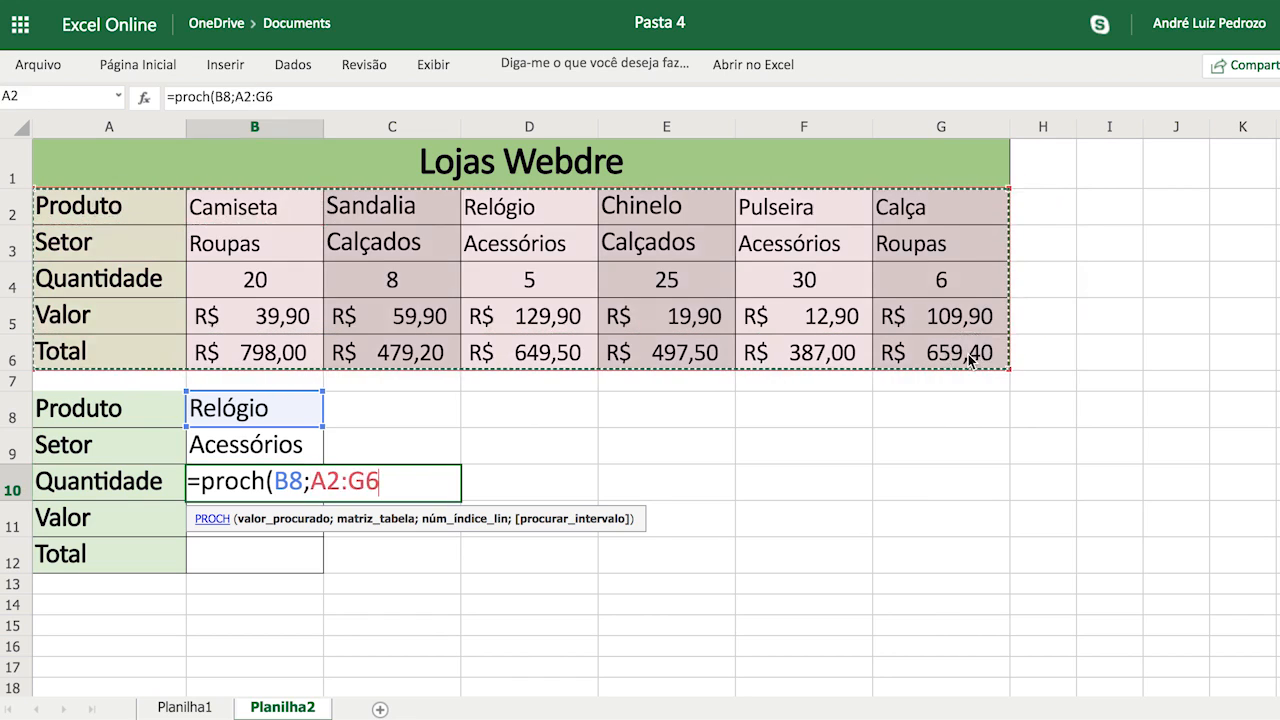
pyautogui.write(';')
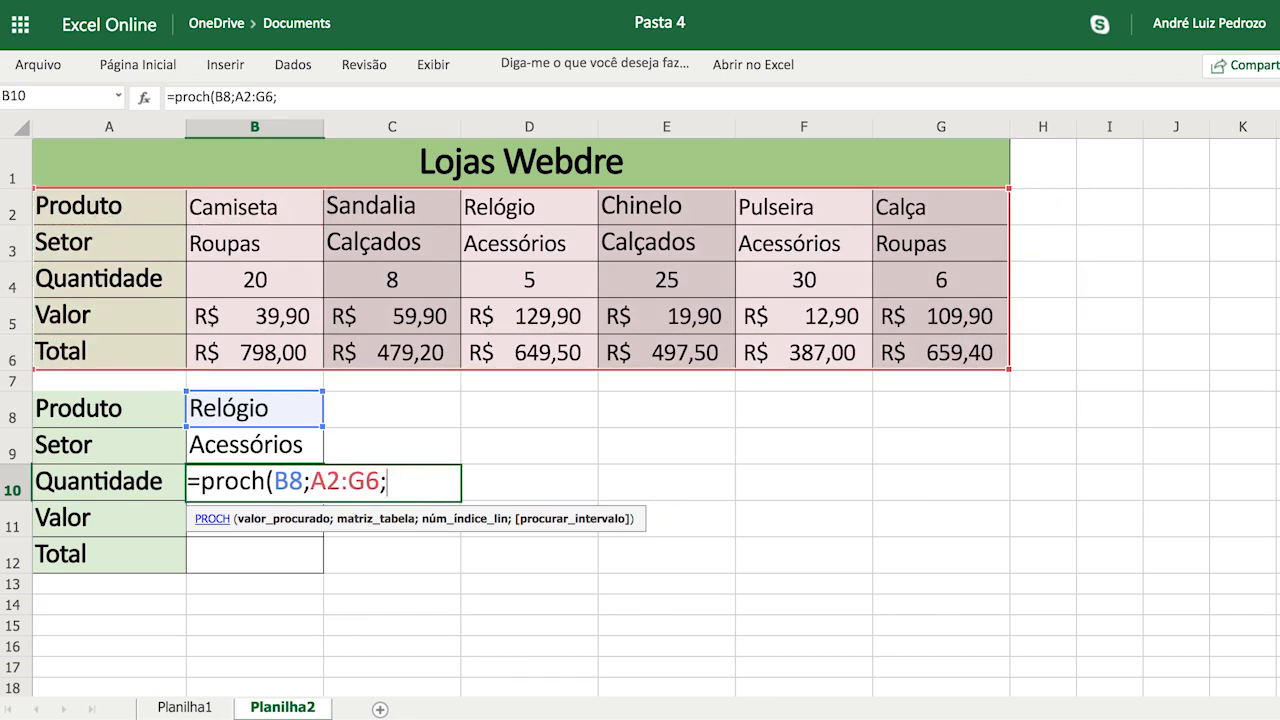
pyautogui.write('3')
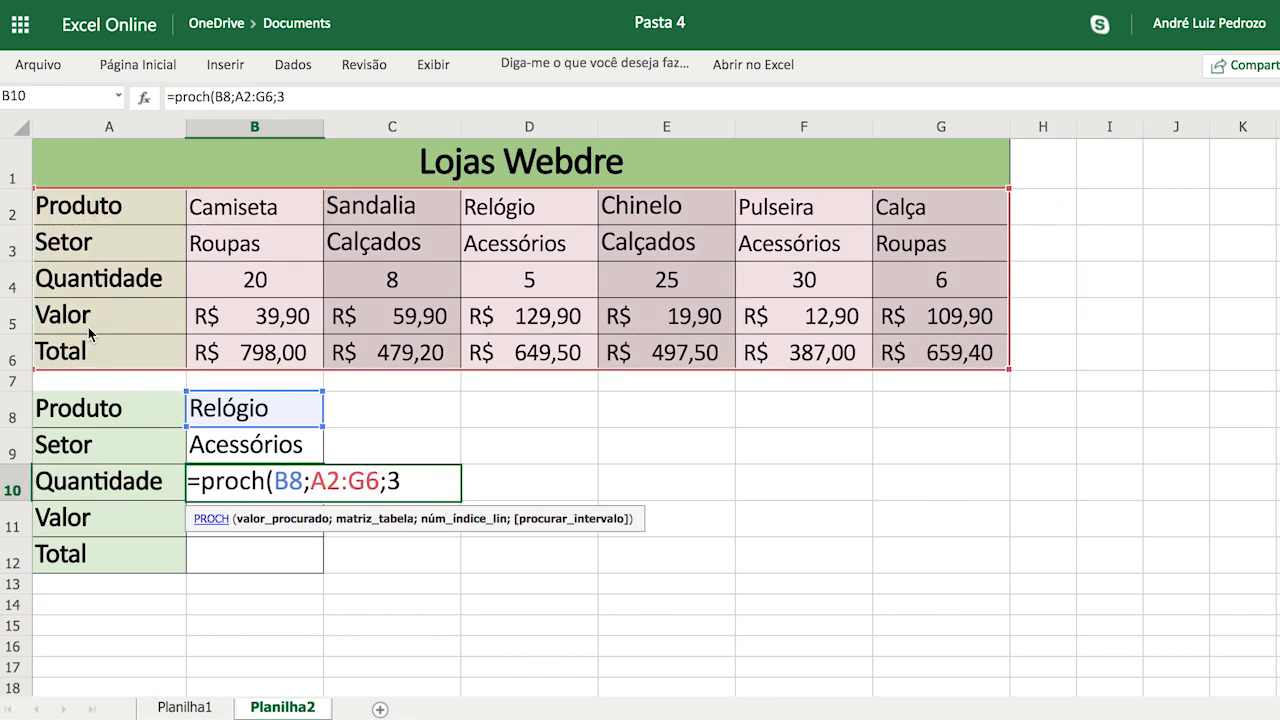
pyautogui.write(';0)')
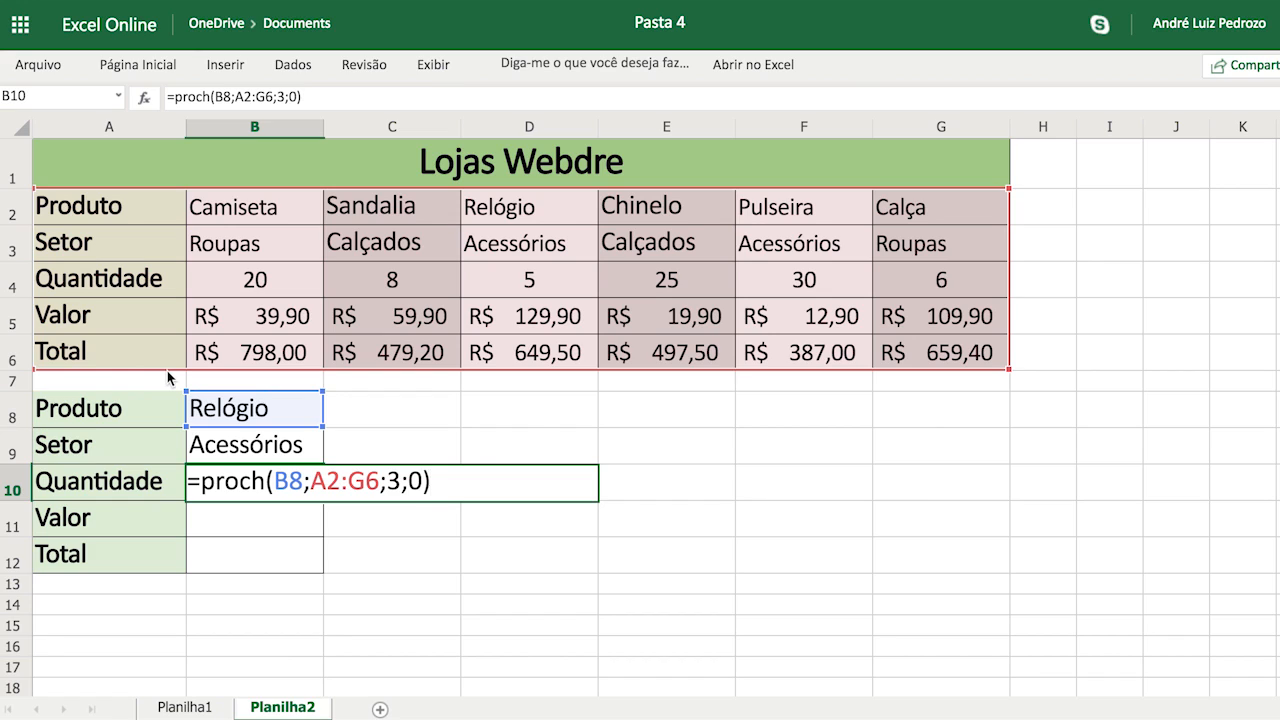
pyautogui.press('Return')
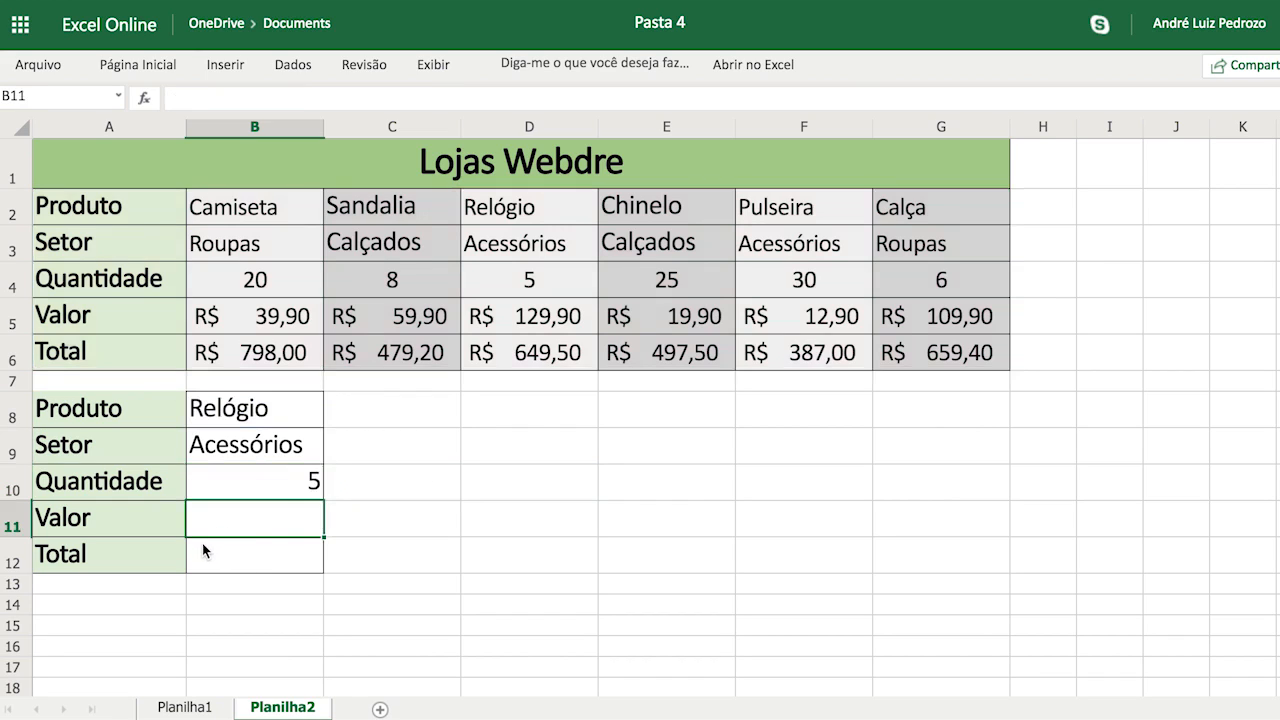
# Enter a PROCH formula for Valor in B11 that looks up B8 in A2:G6, with row index 4 and 0 as the last argument
pyautogui.write('=proc')
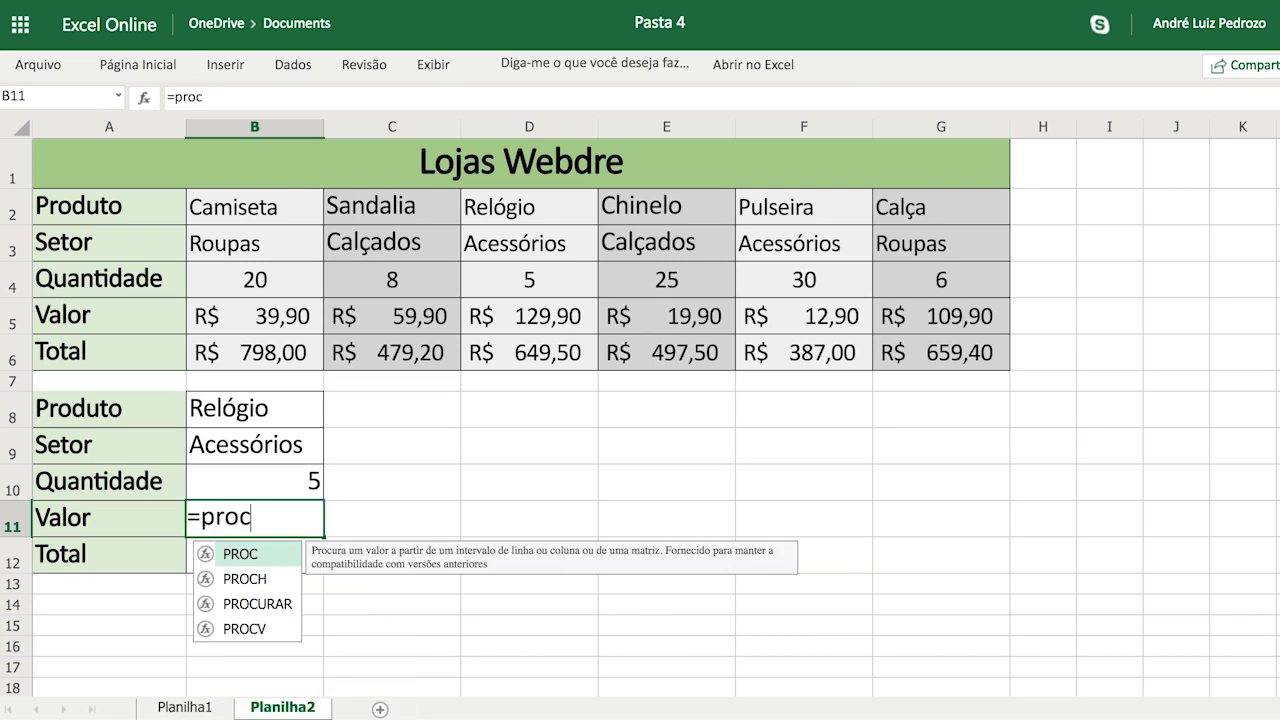
pyautogui.write('h(')
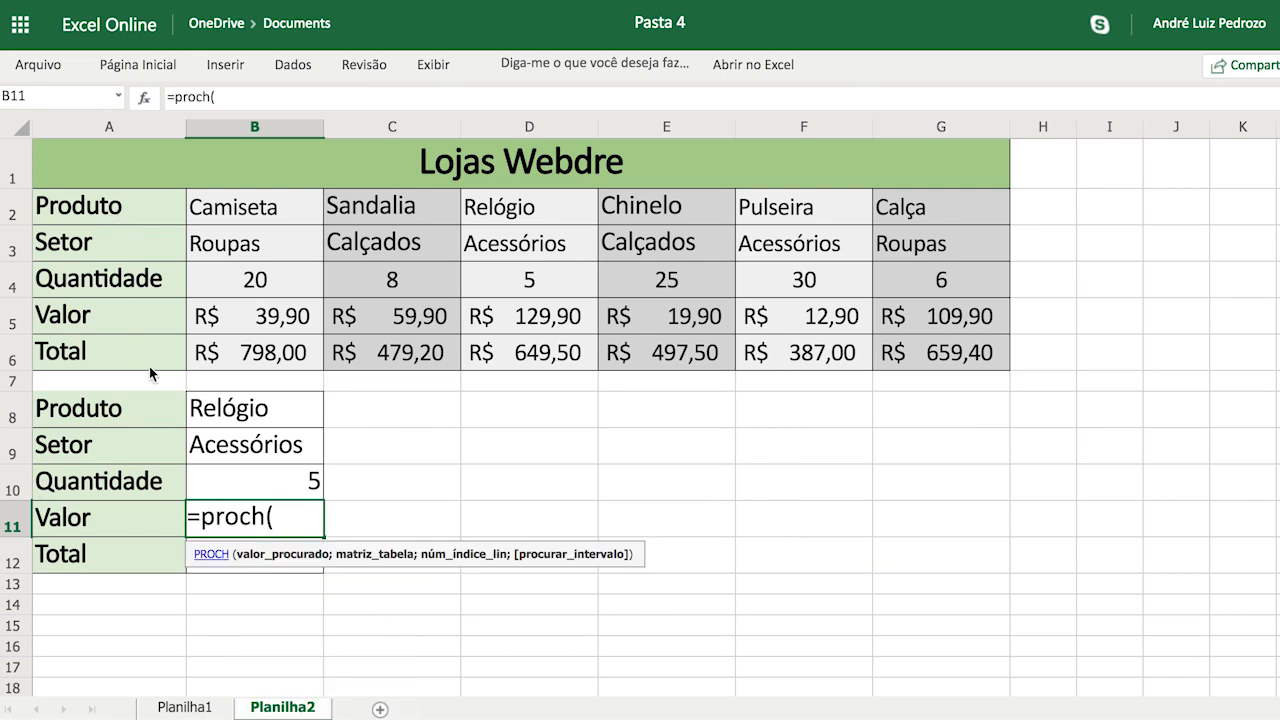
pyautogui.click(250, 410)
pyautogui.write(';')
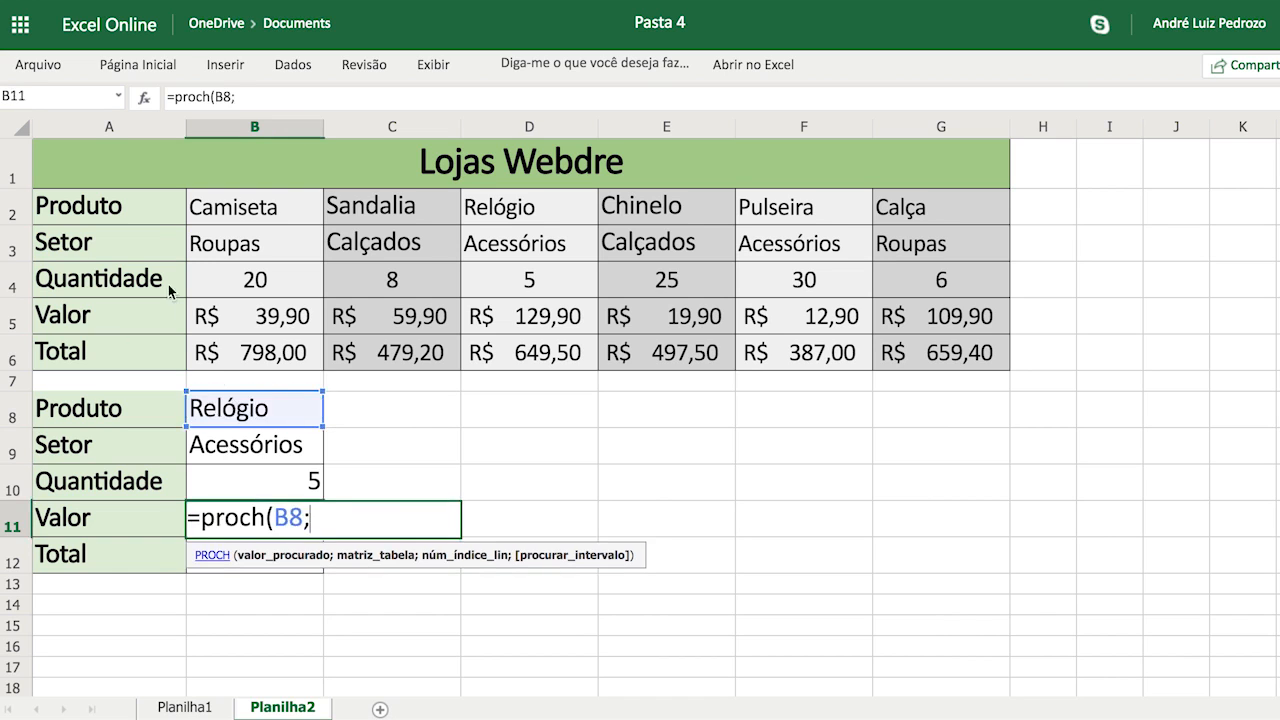
pyautogui.moveTo(149, 214); pyautogui.dragTo(940, 345)
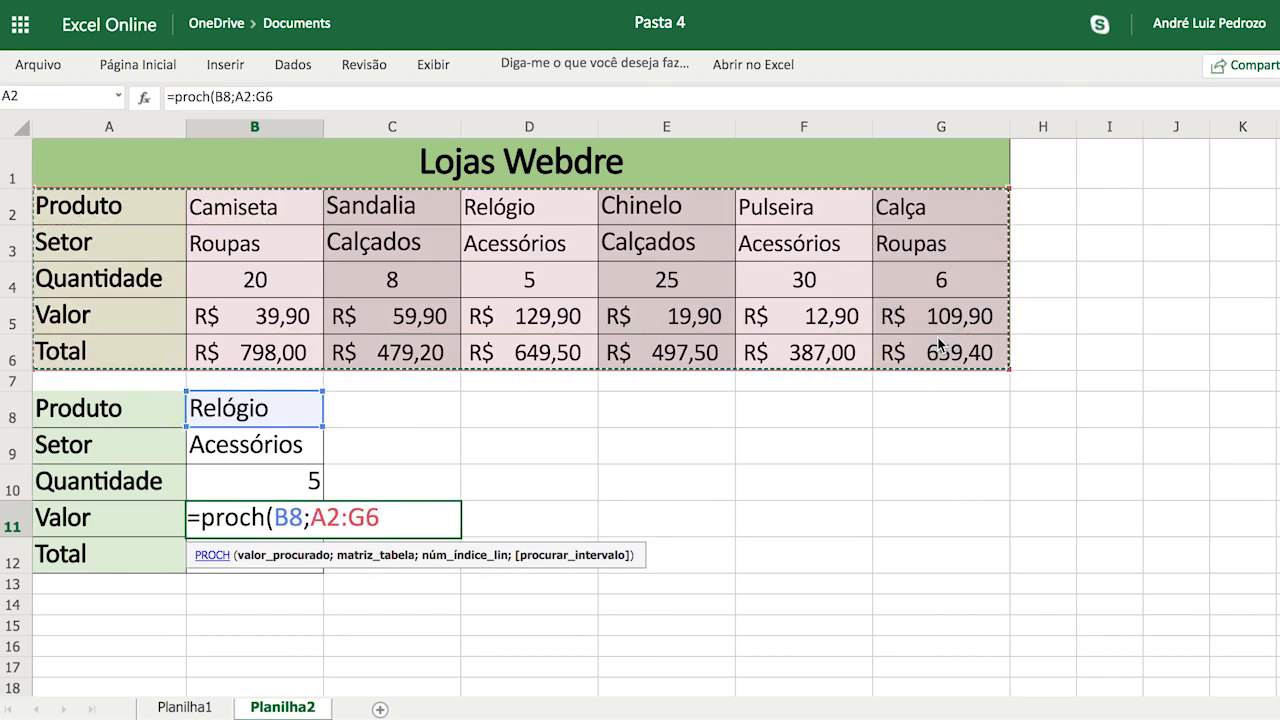
pyautogui.write(';')
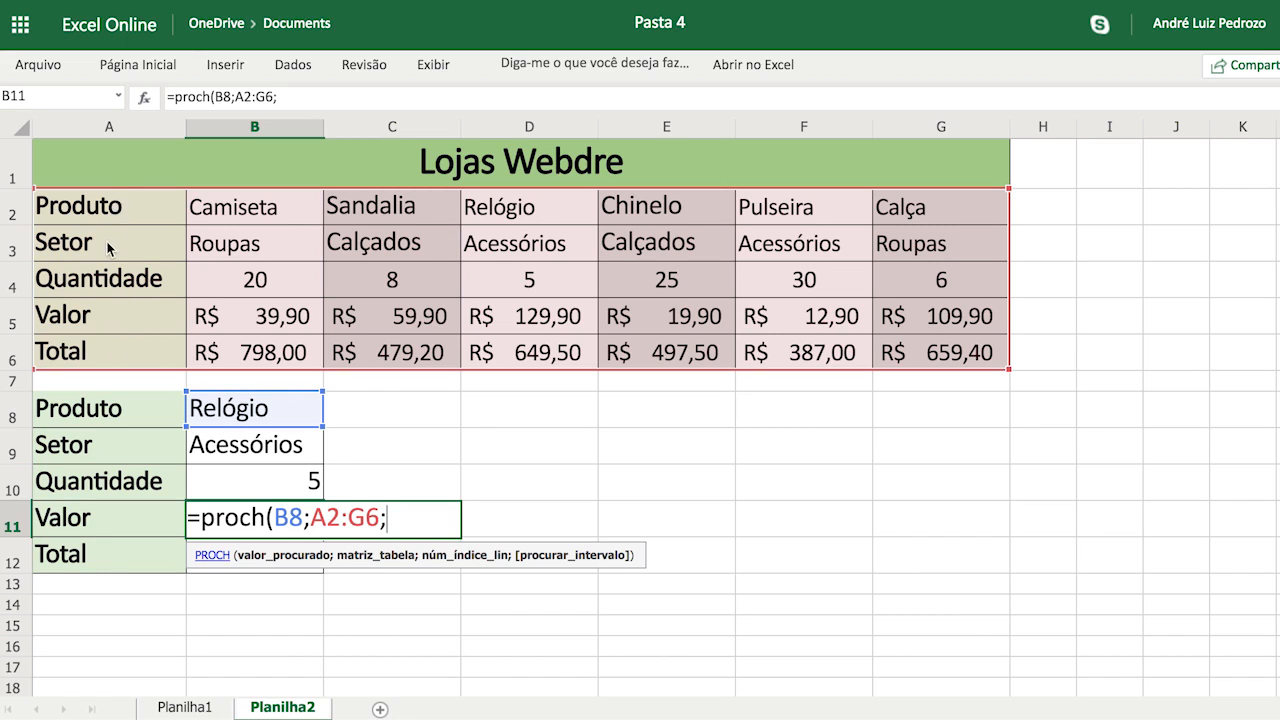
pyautogui.write('4')
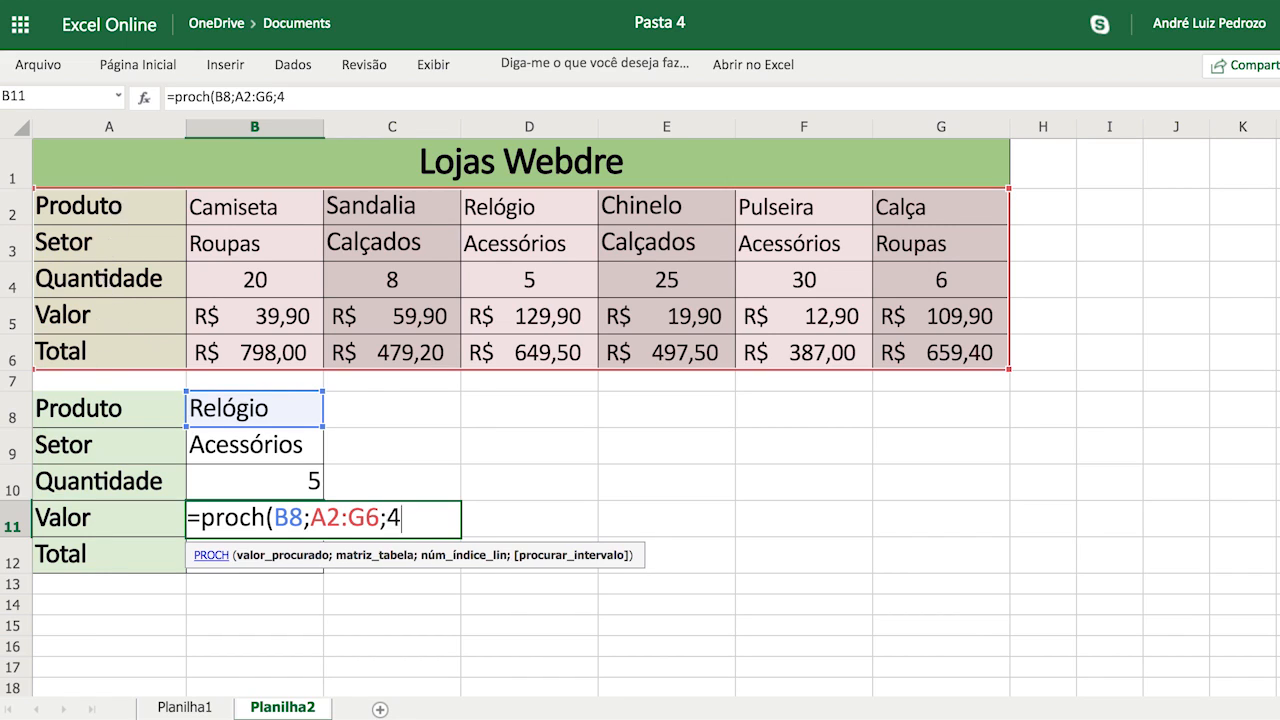
pyautogui.write(';0')
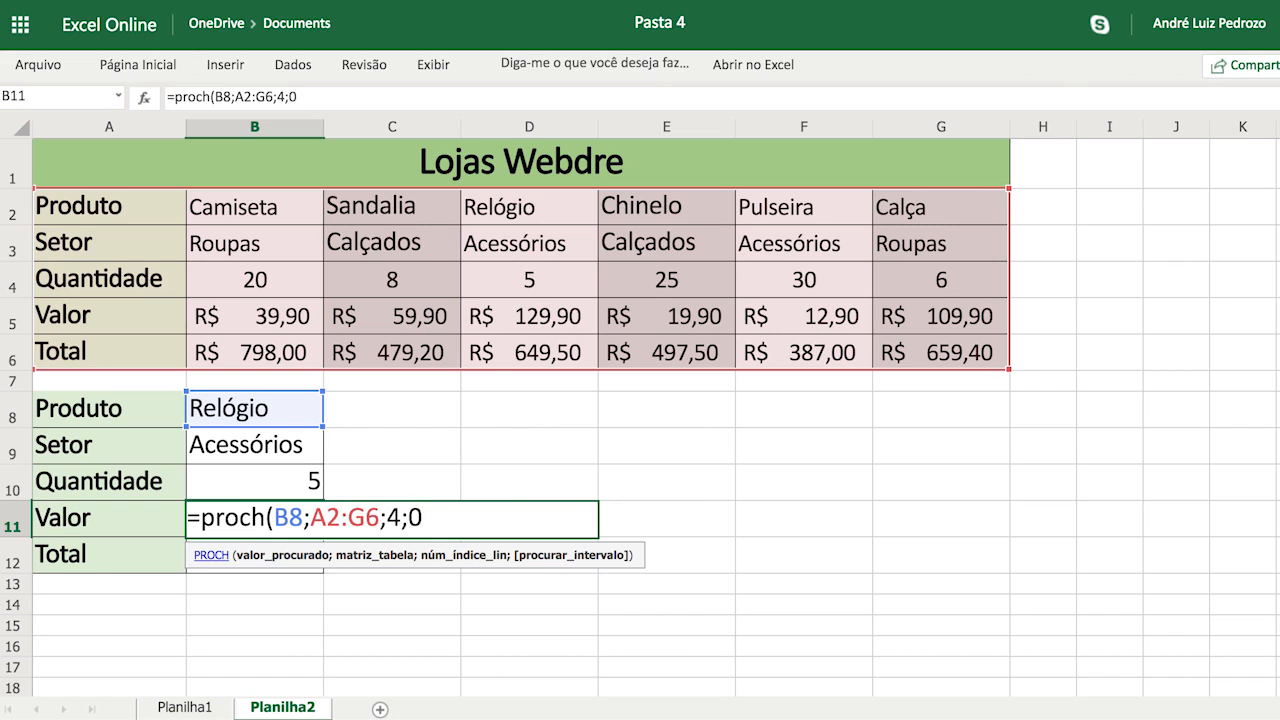
pyautogui.write(')')
pyautogui.press('Return')
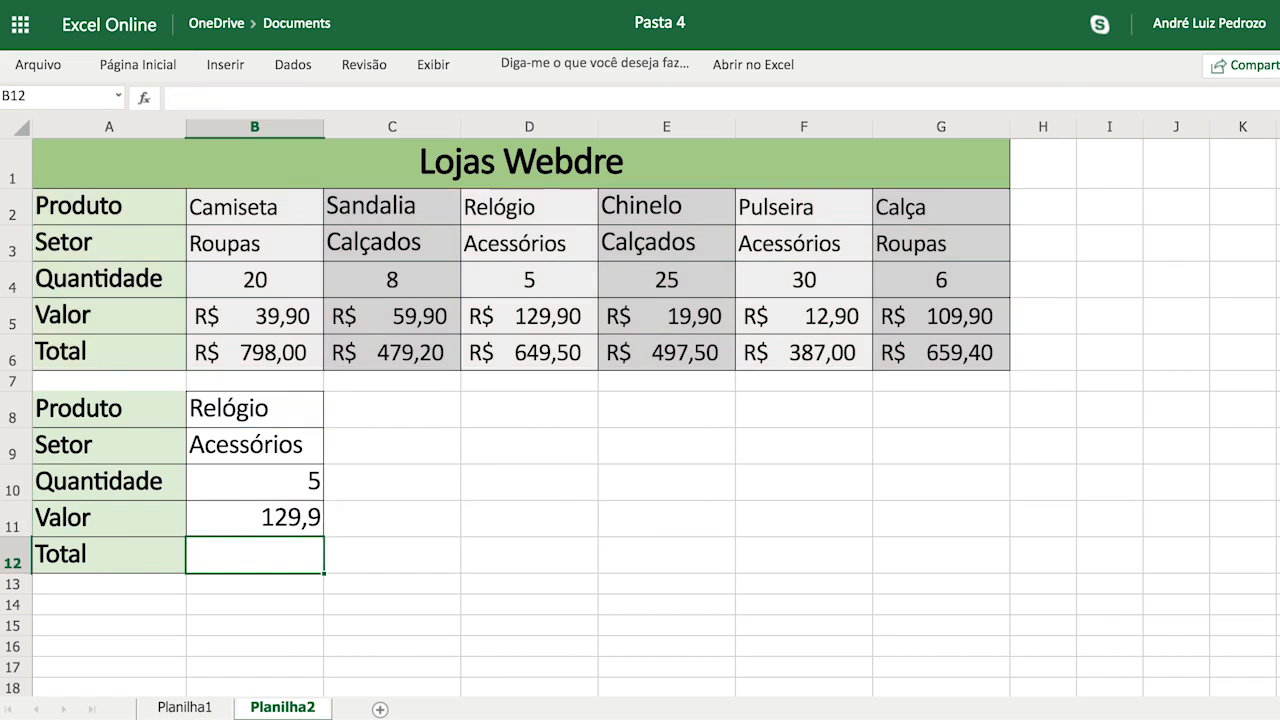
# Calculate Total in B12 by multiplying the quantity in B10 by the value in B11
pyautogui.write('=')
pyautogui.click(274, 488)
pyautogui.write('*')
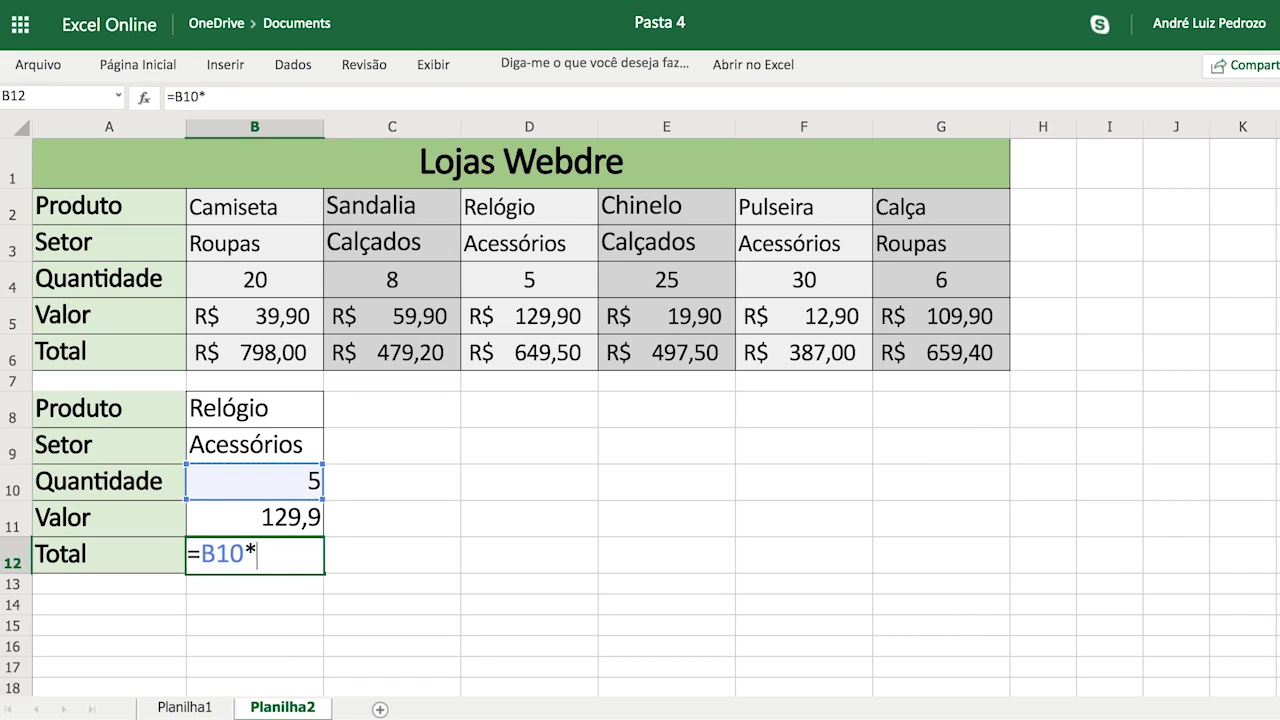
pyautogui.click(255, 524)
pyautogui.press('Return')
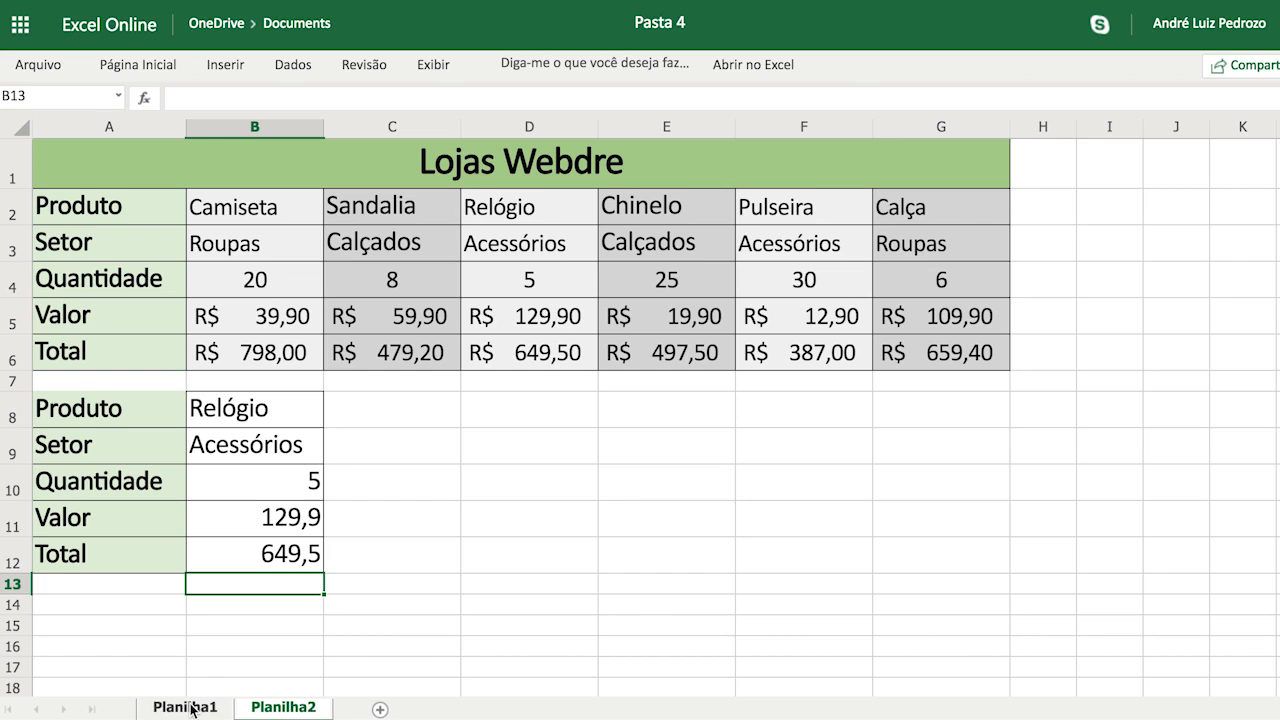
# Try 1 as the last argument of the PROCH formula in B10 and set it back to 0
pyautogui.doubleClick(300, 488)
pyautogui.moveTo(271, 487); pyautogui.dragTo(283, 487)
pyautogui.write('1')
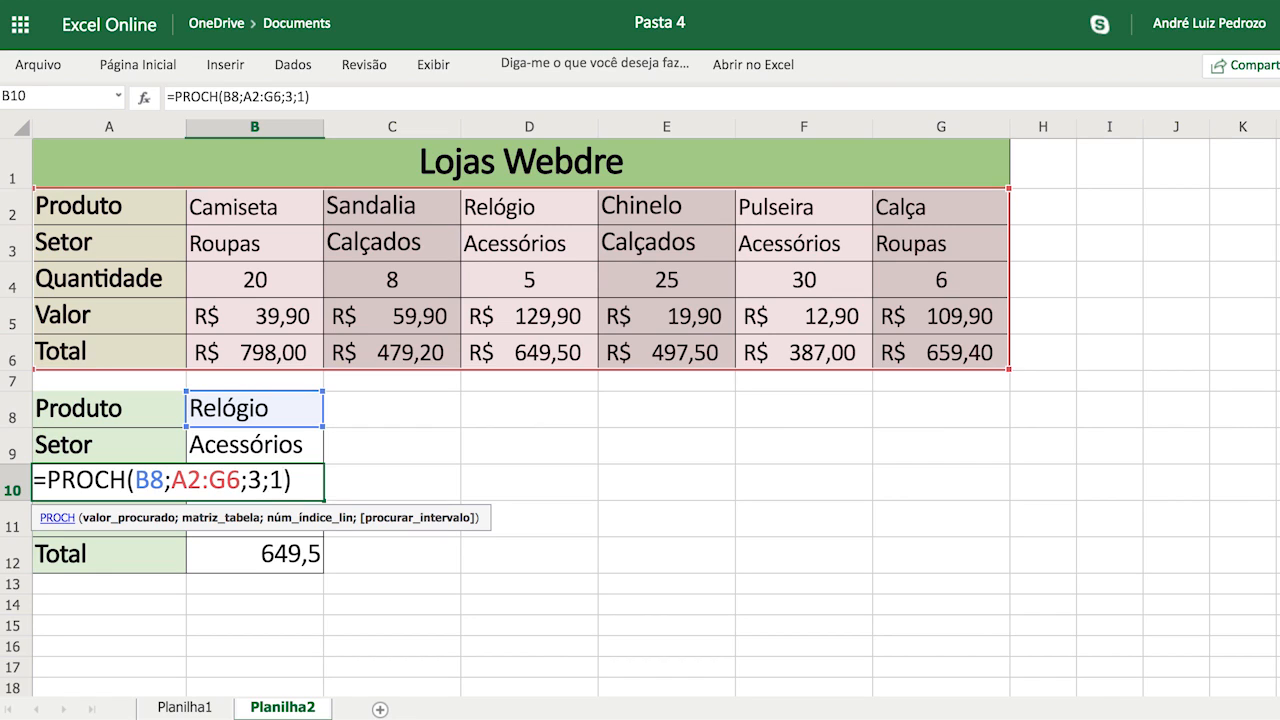
pyautogui.press('BackSpace')
pyautogui.write('0')
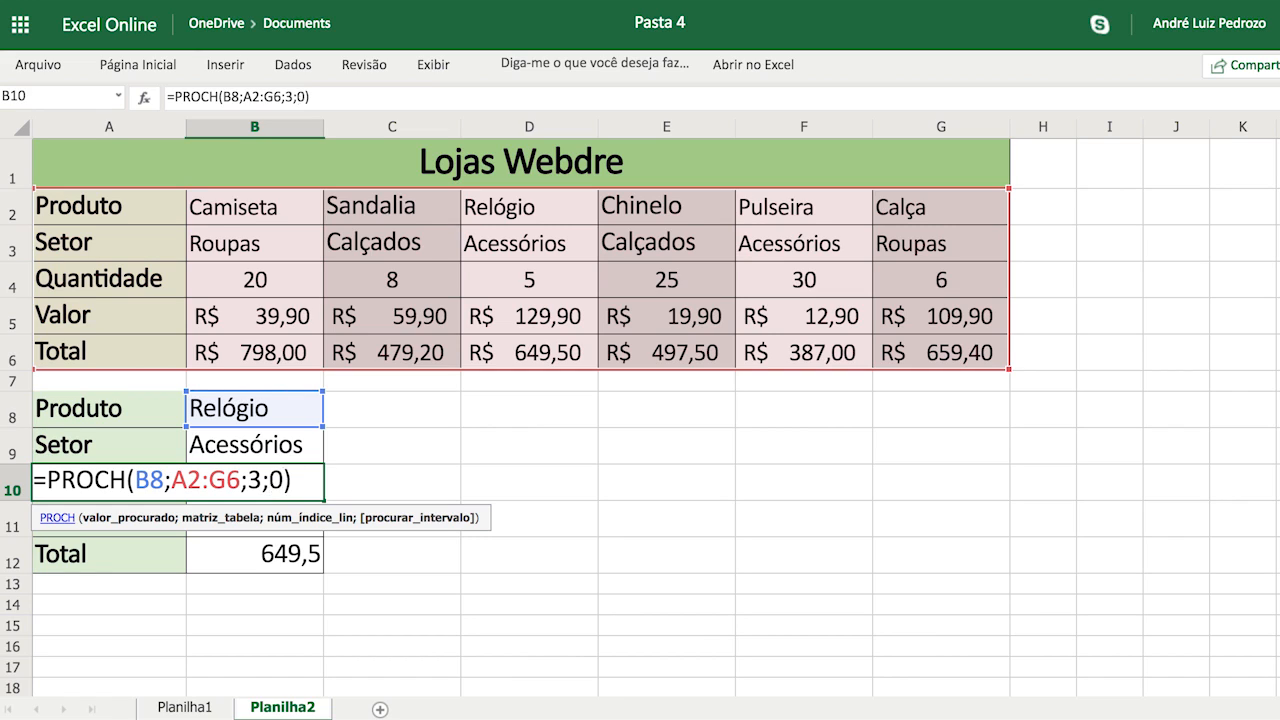